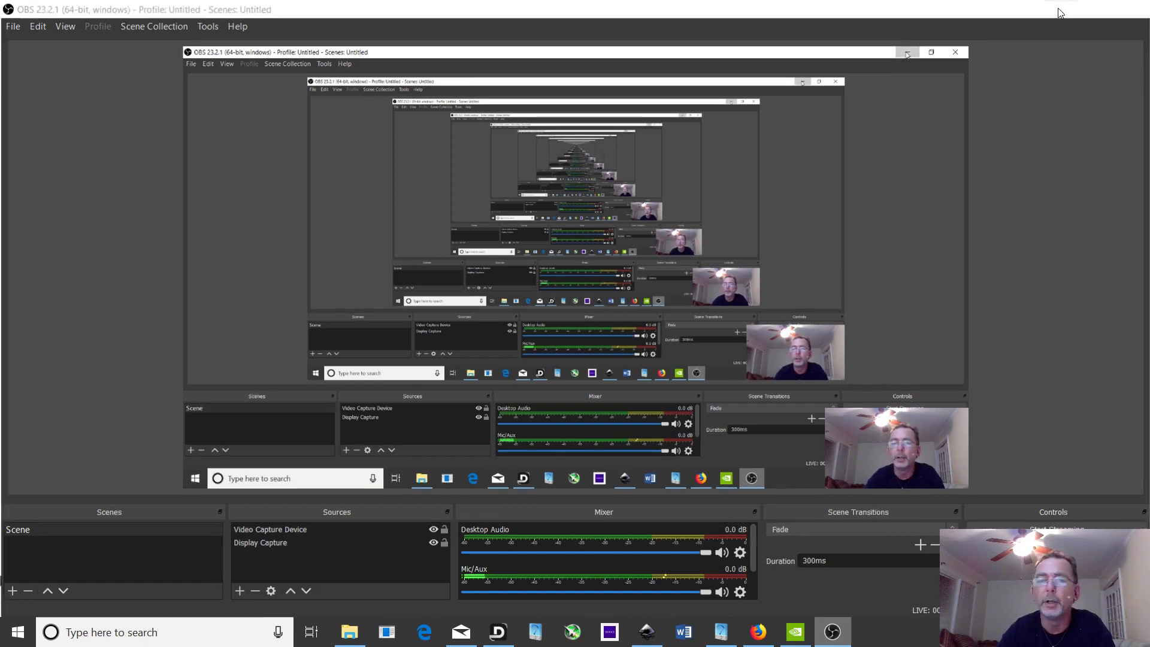
Switch to Inkscape and set the document's display units to inches in the document properties.
left_click(1059, 11)
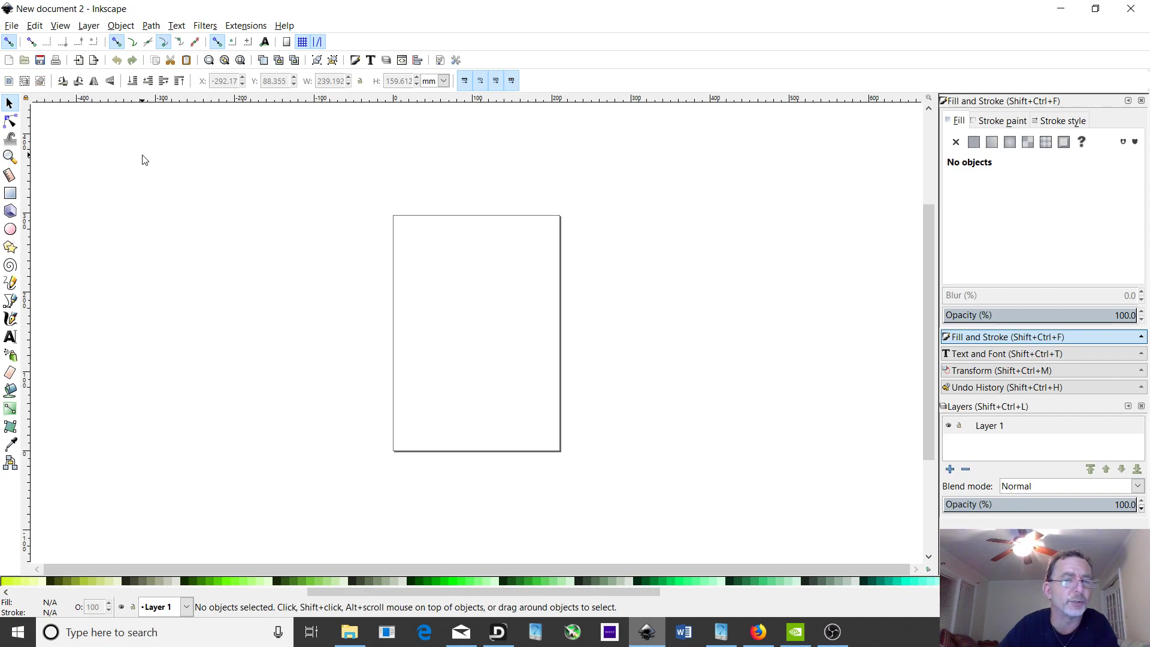
left_click(11, 26)
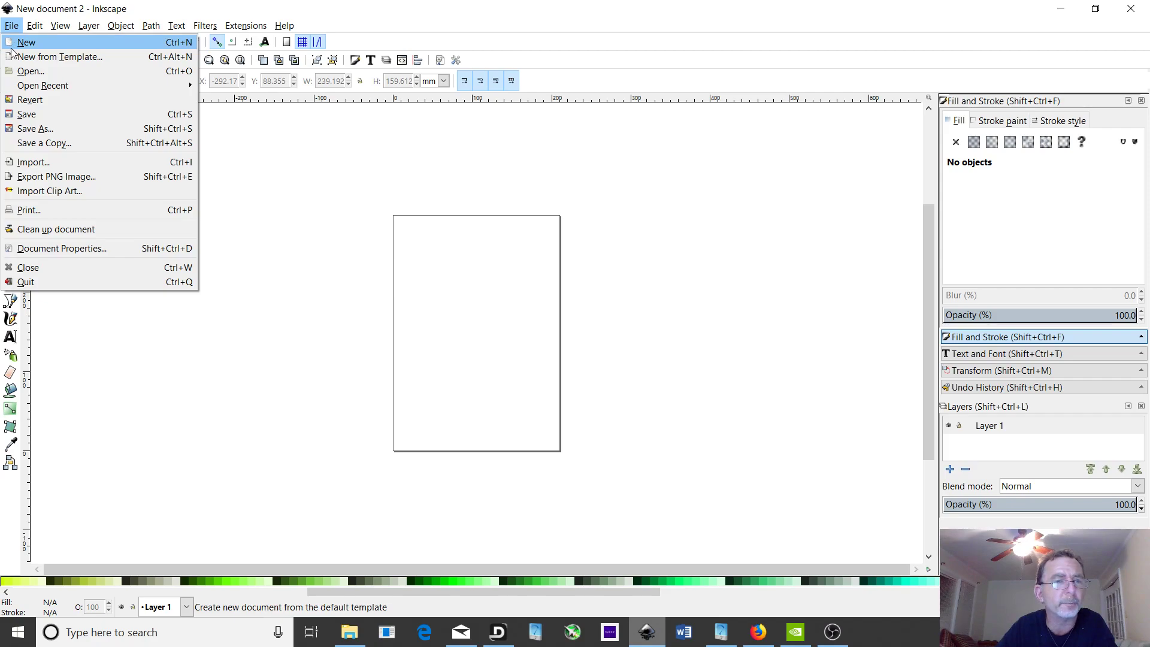
left_click(92, 249)
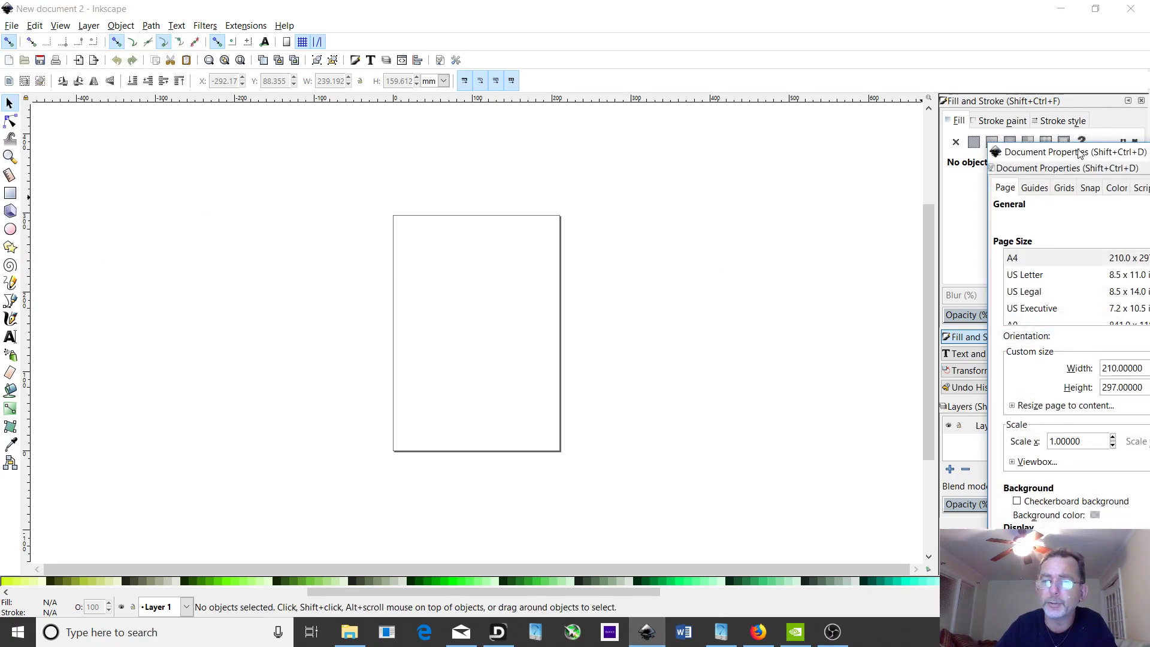
left_click_drag(1095, 158, 737, 151)
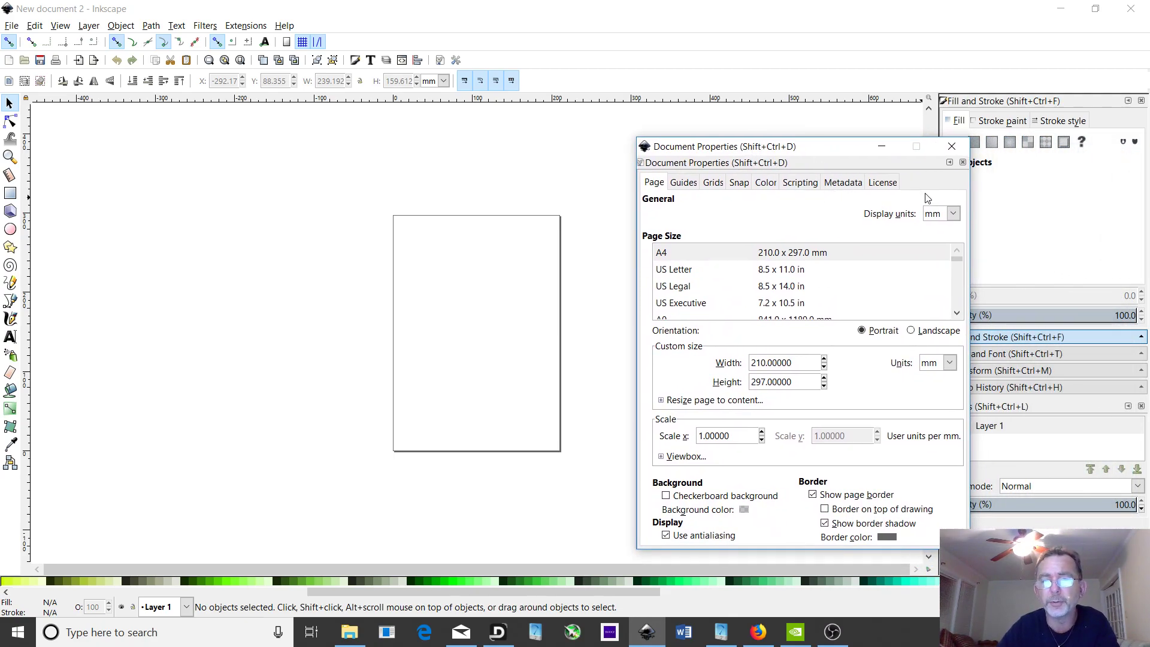
left_click(952, 215)
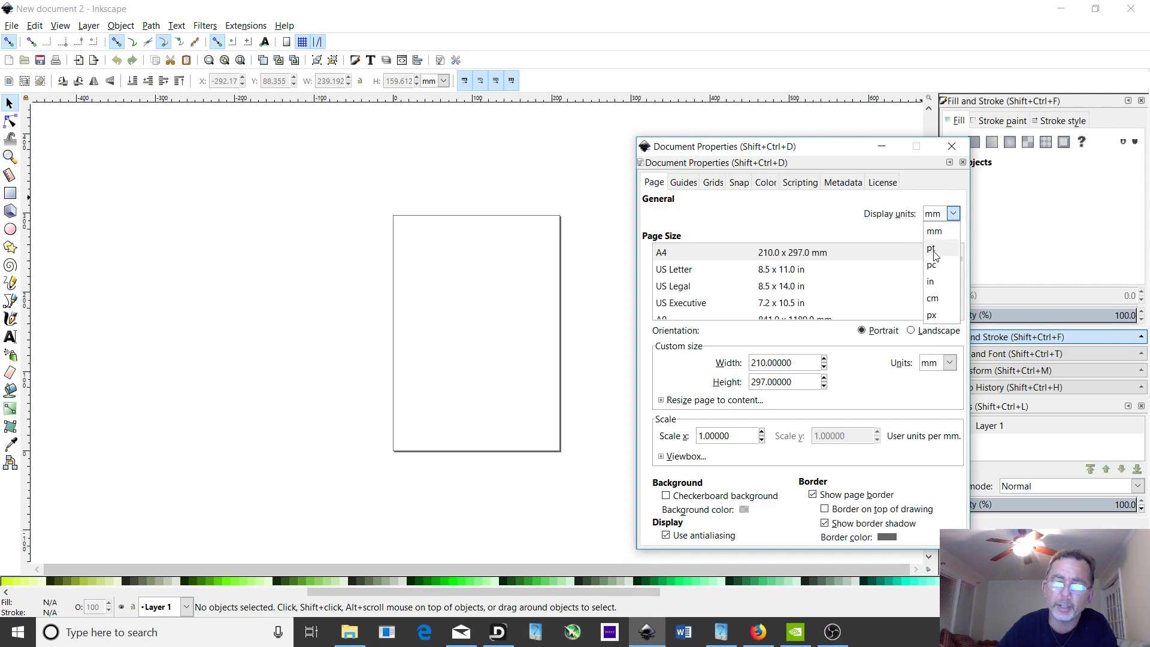
left_click(932, 282)
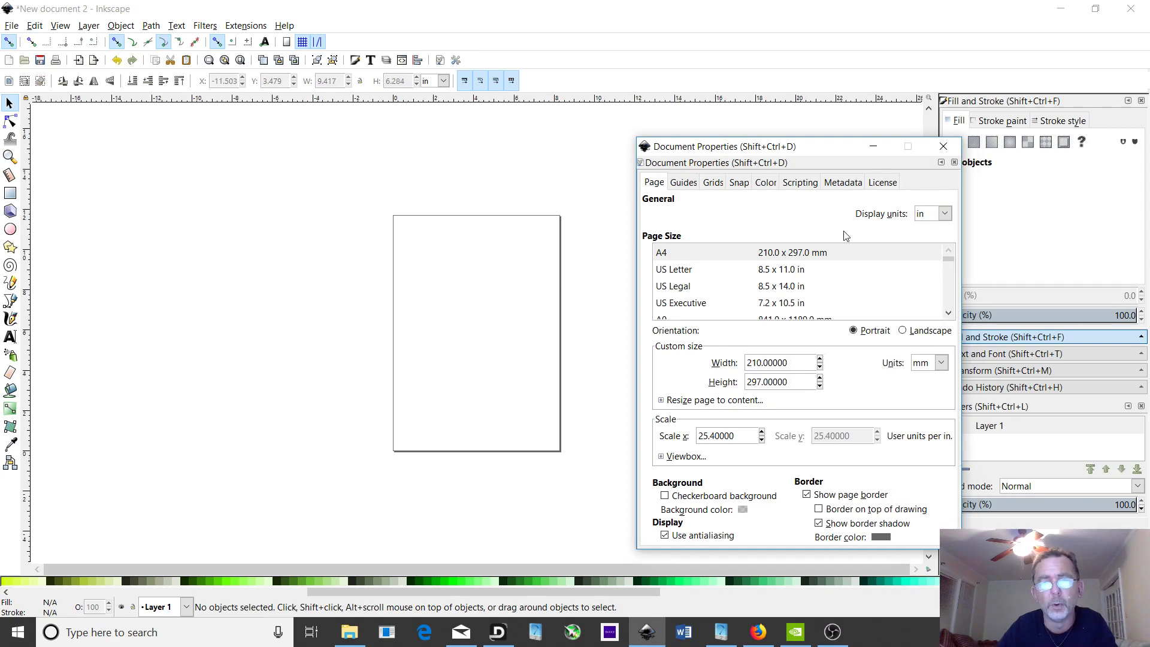
Set the custom page size to 8.5 in wide by 11 in high and close the document properties.
left_click(945, 215)
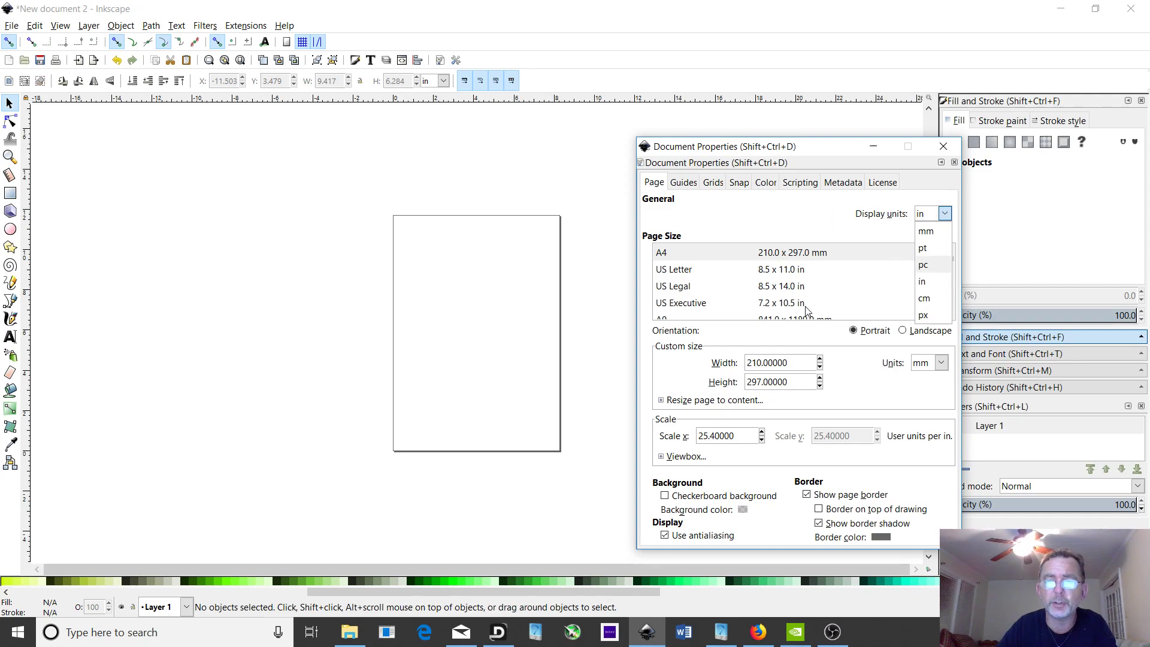
left_click(942, 363)
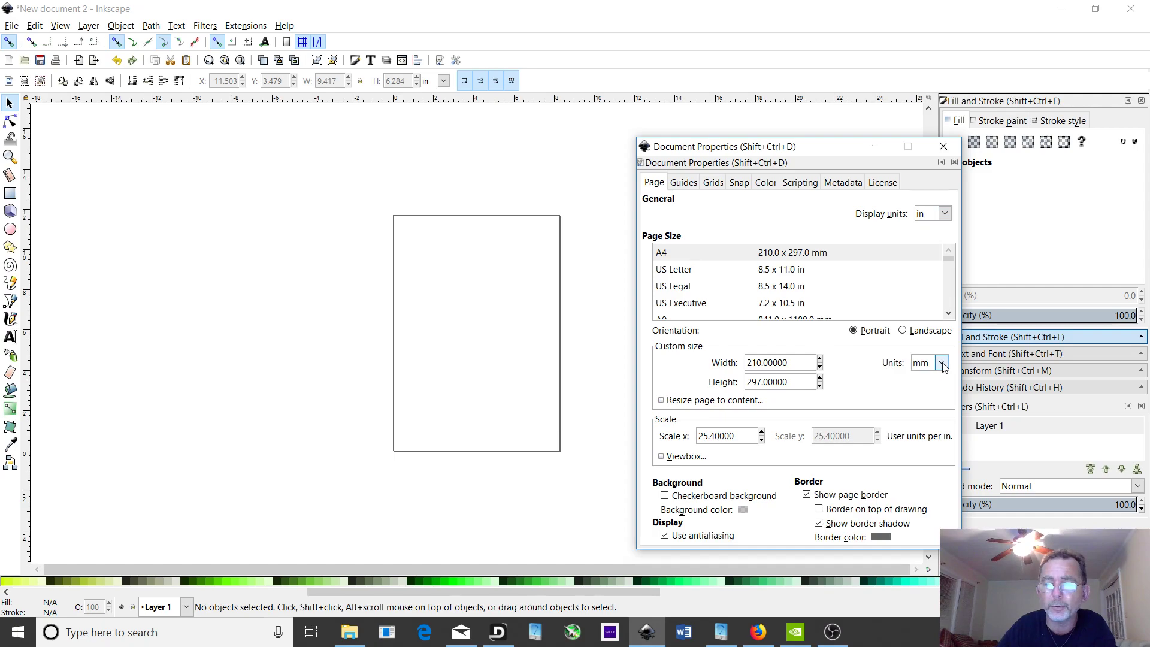
left_click(941, 363)
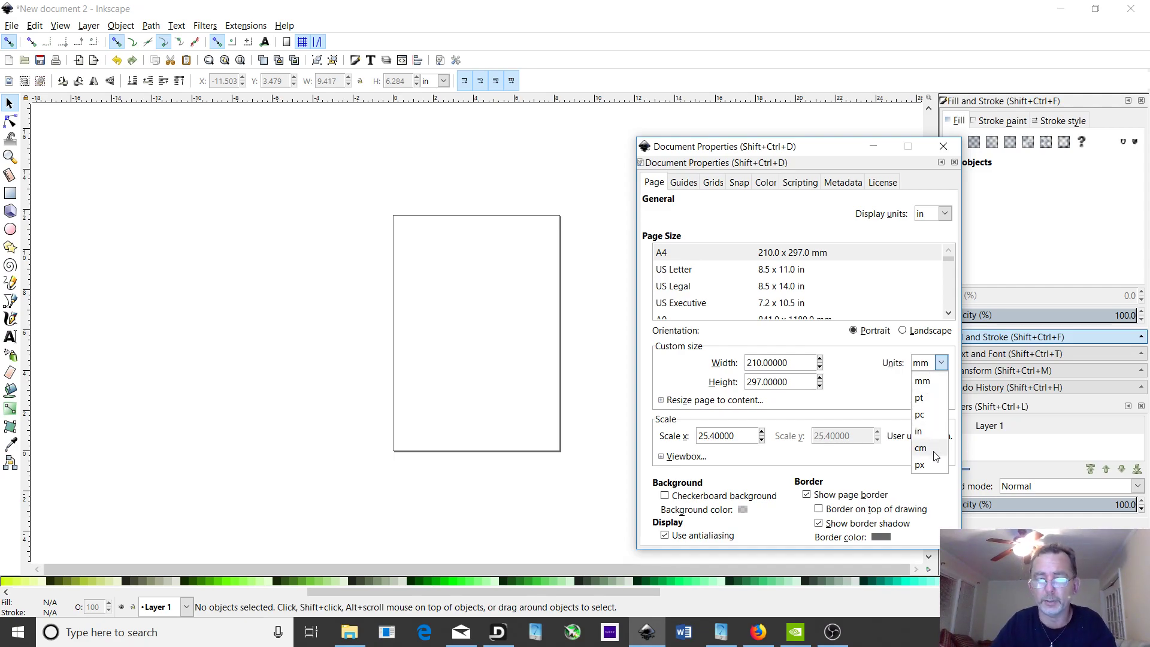
left_click(931, 431)
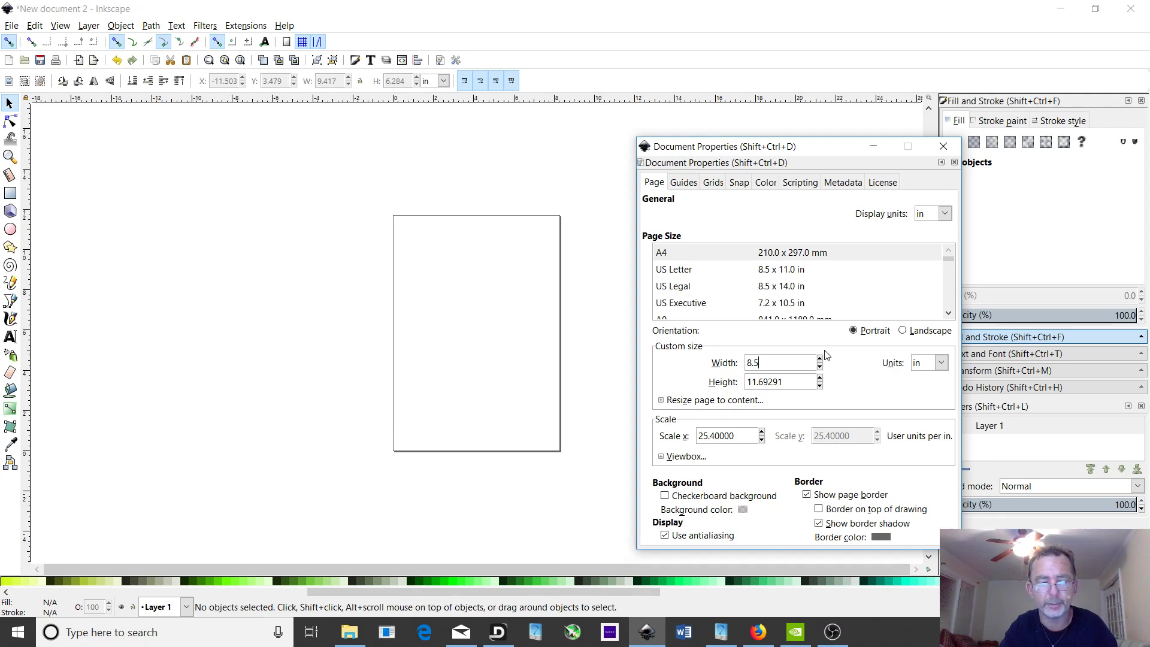
key("Tab")
key("BackSpace")
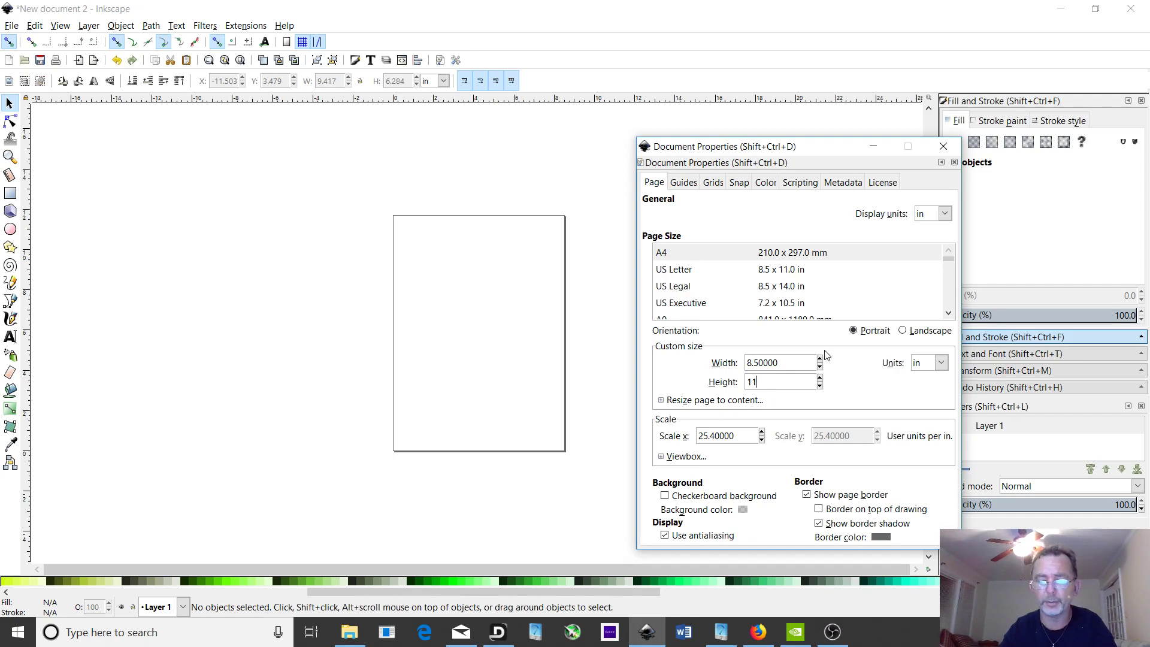
type("11")
key("Return")
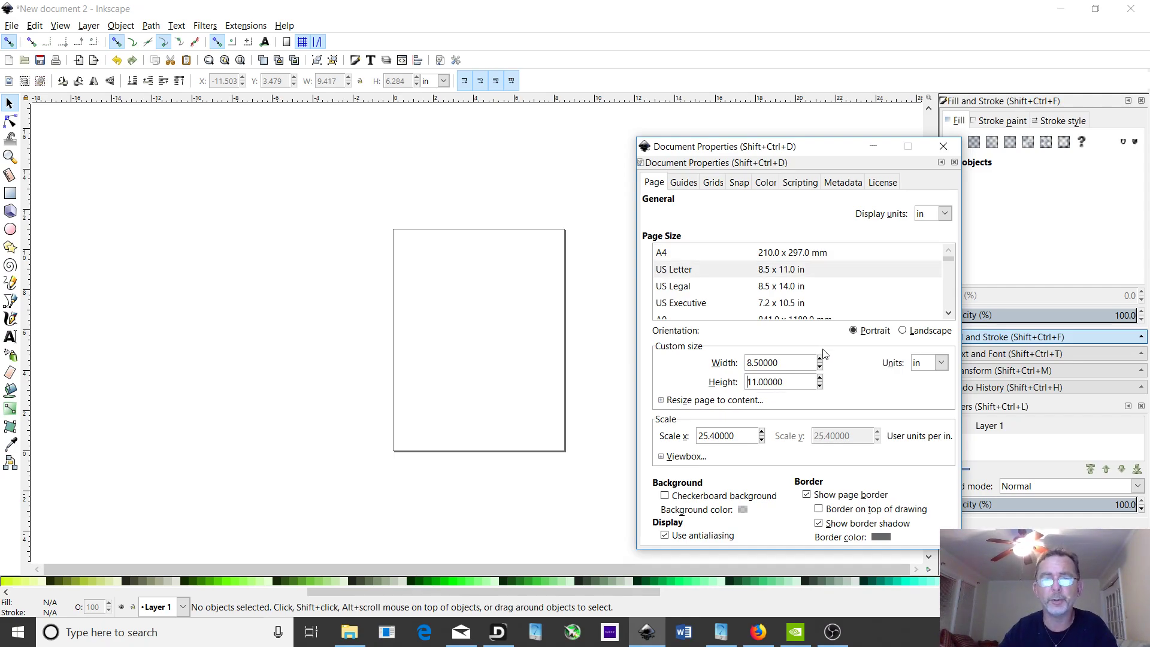
left_click(943, 147)
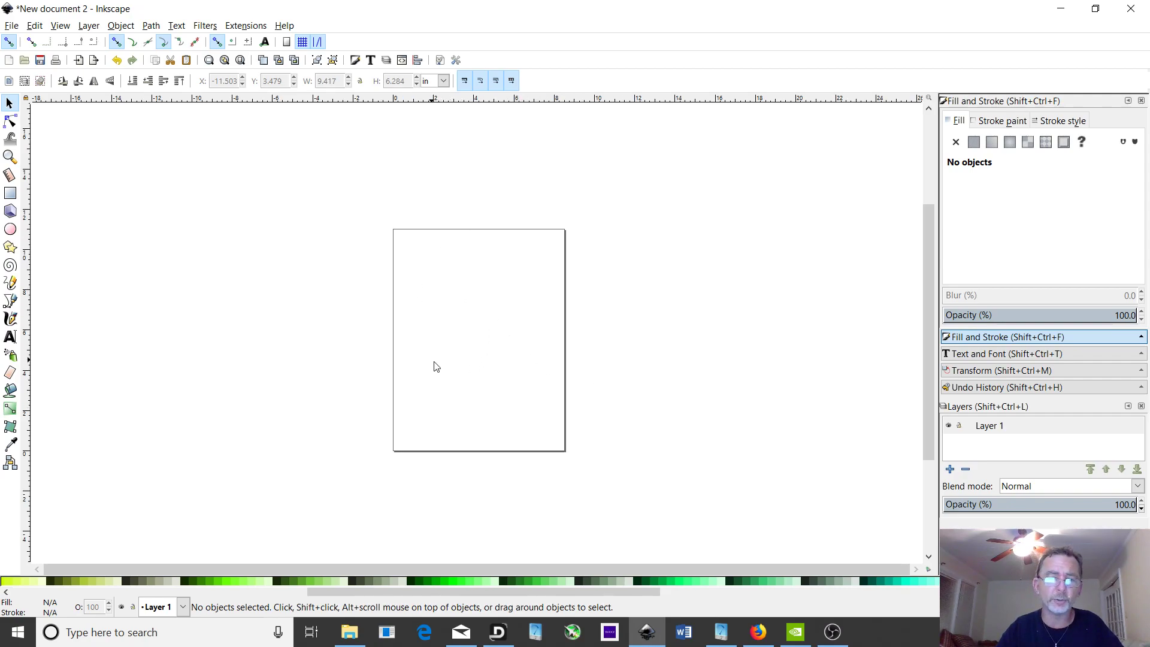
Draw a rectangle about 8.45 in wide and 10.97 in high that covers the whole page.
key("shift")
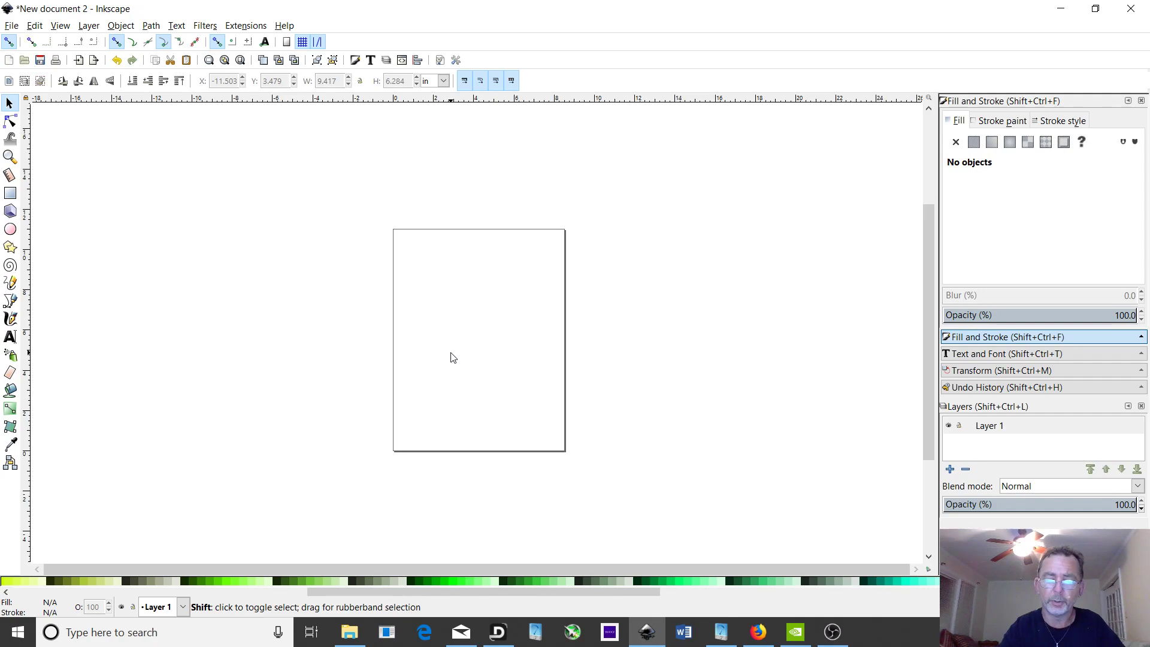
key("plus")
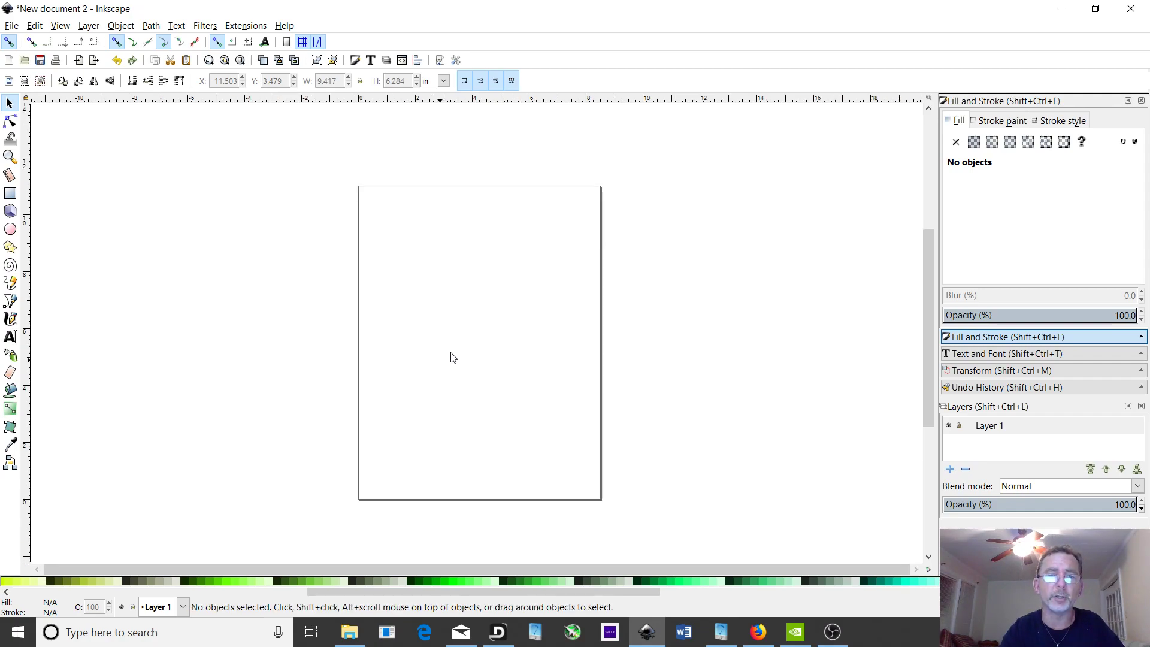
key("plus")
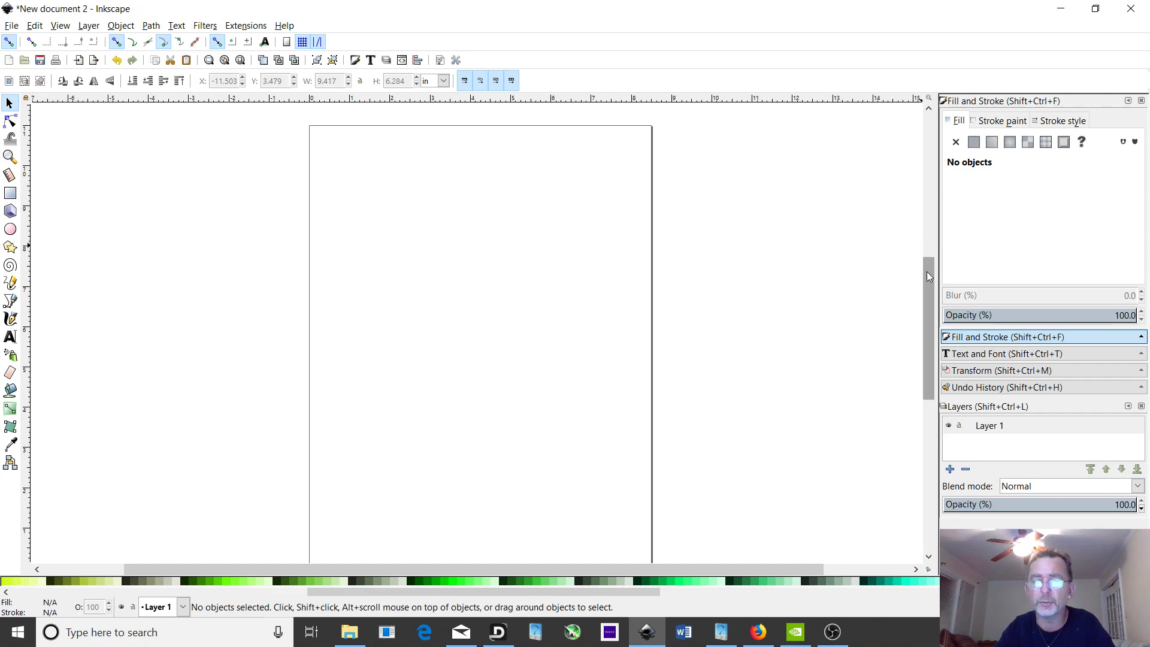
mouse_move(928, 276)
left_mouse_down()
mouse_move(928, 356)
mouse_move(953, 221)
mouse_move(949, 273)
left_mouse_up()
left_click_drag(932, 345, 928, 275)
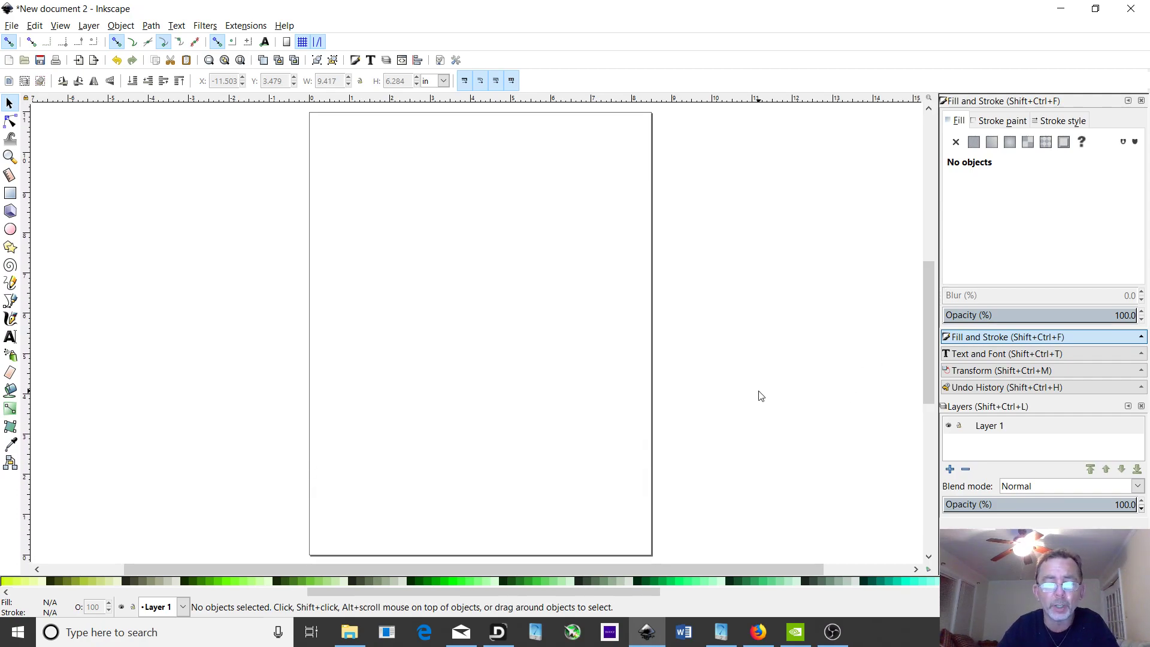
left_click_drag(666, 566, 564, 563)
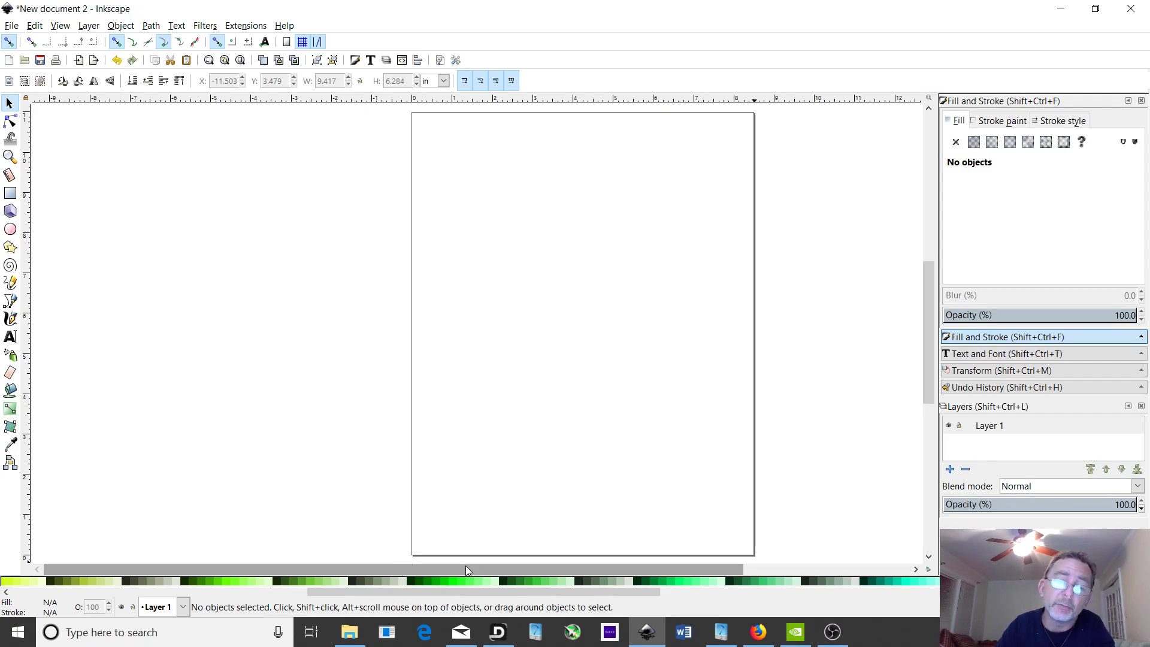
left_click_drag(560, 573, 756, 574)
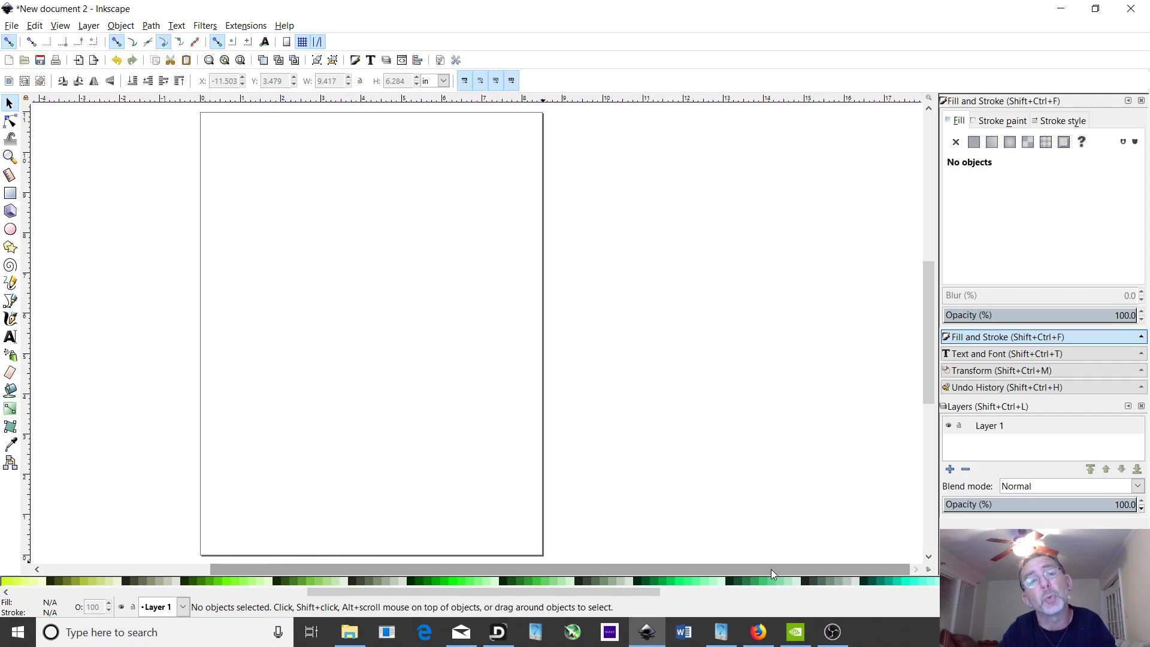
left_click_drag(768, 567, 670, 553)
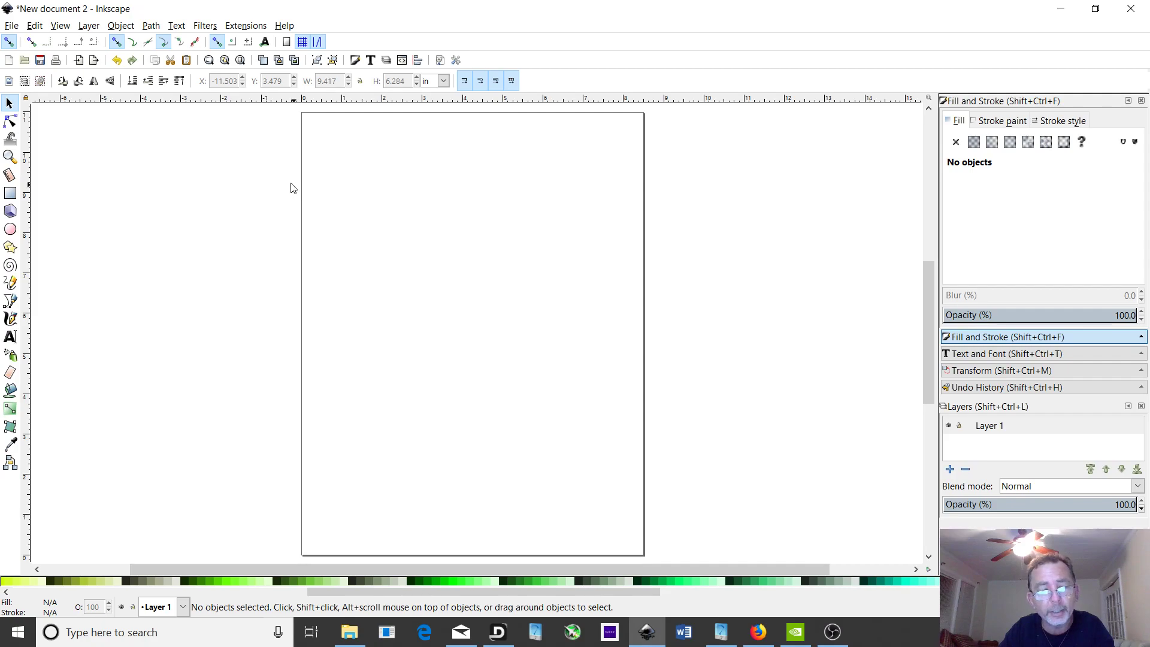
left_click(10, 193)
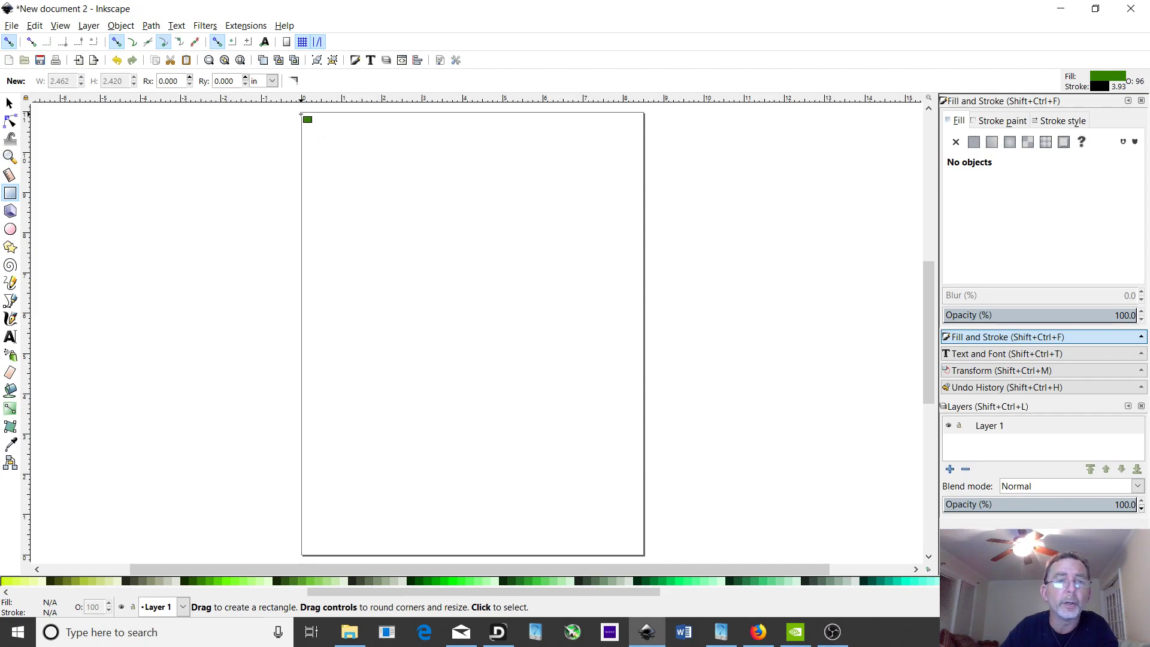
left_click_drag(303, 111, 644, 556)
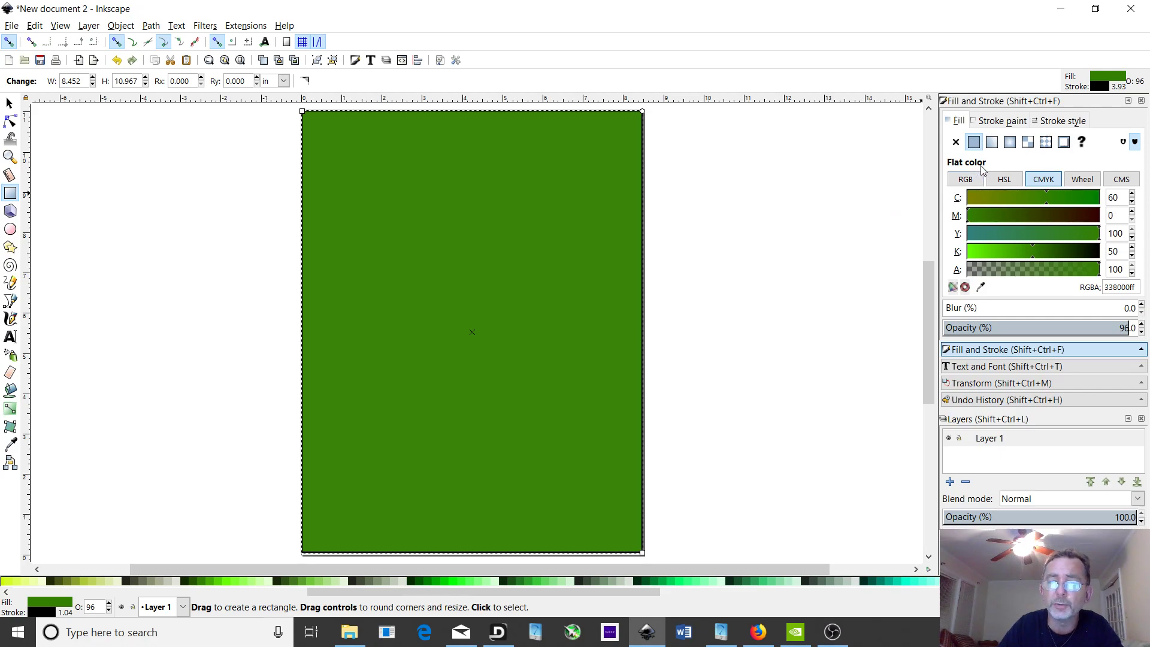
Remove the page-sized rectangle's fill and reduce its stroke width to 0.540 mm.
left_click(955, 143)
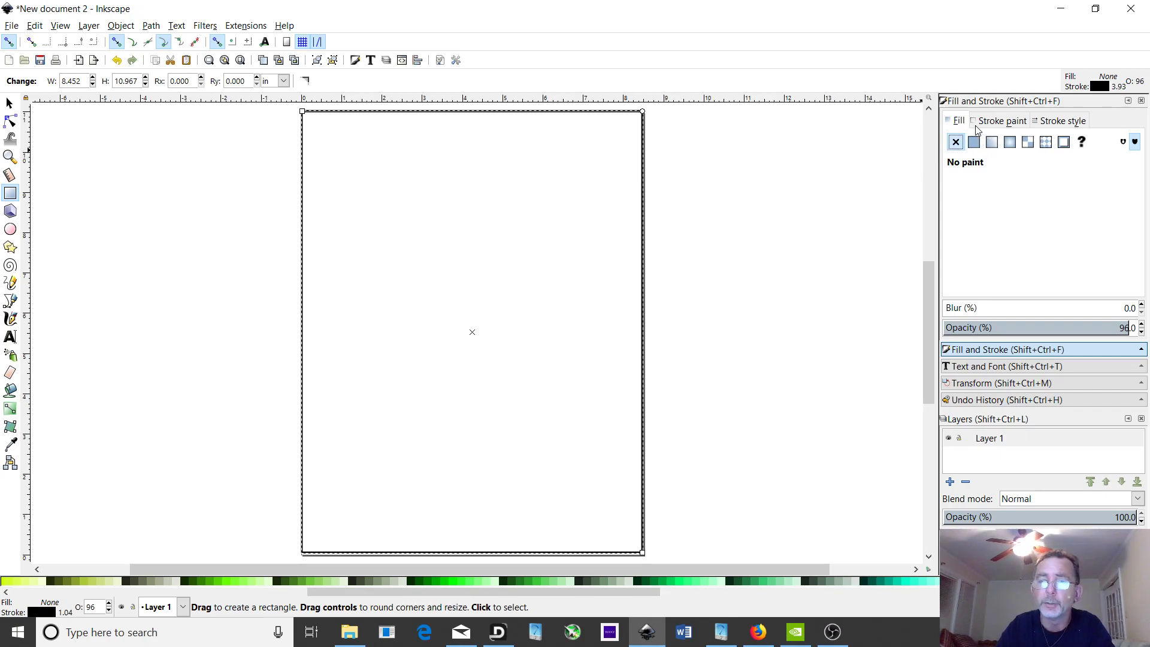
left_click(1060, 123)
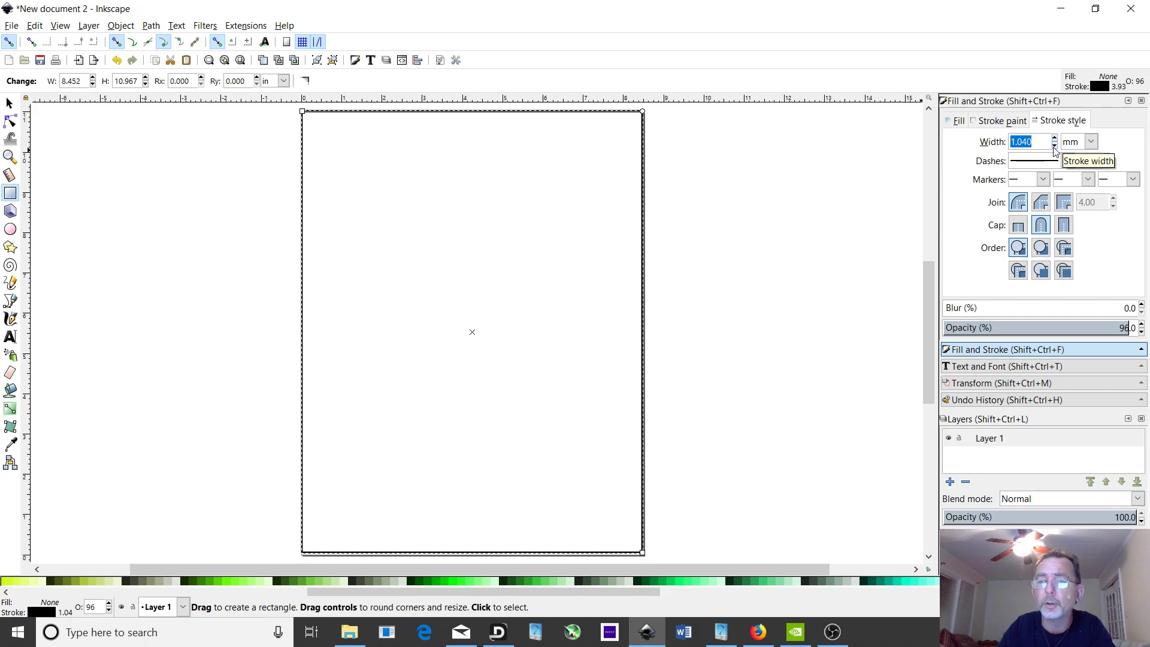
left_click(1055, 146)
left_click(1054, 145)
left_click(1054, 146)
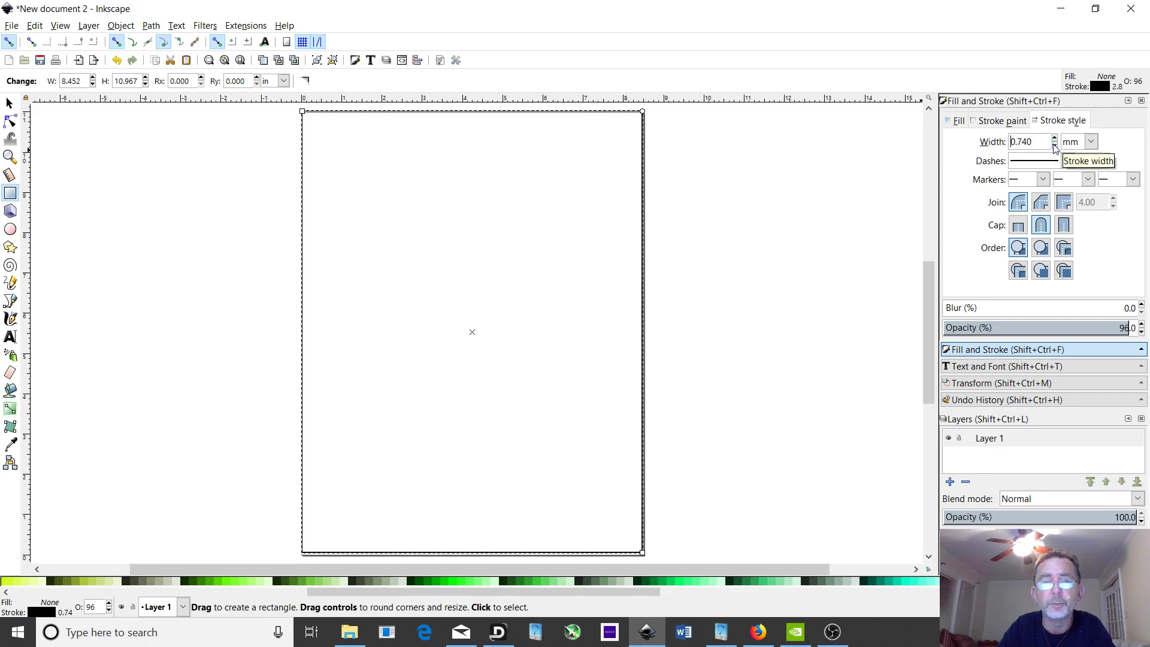
left_click(1054, 147)
left_click(1054, 146)
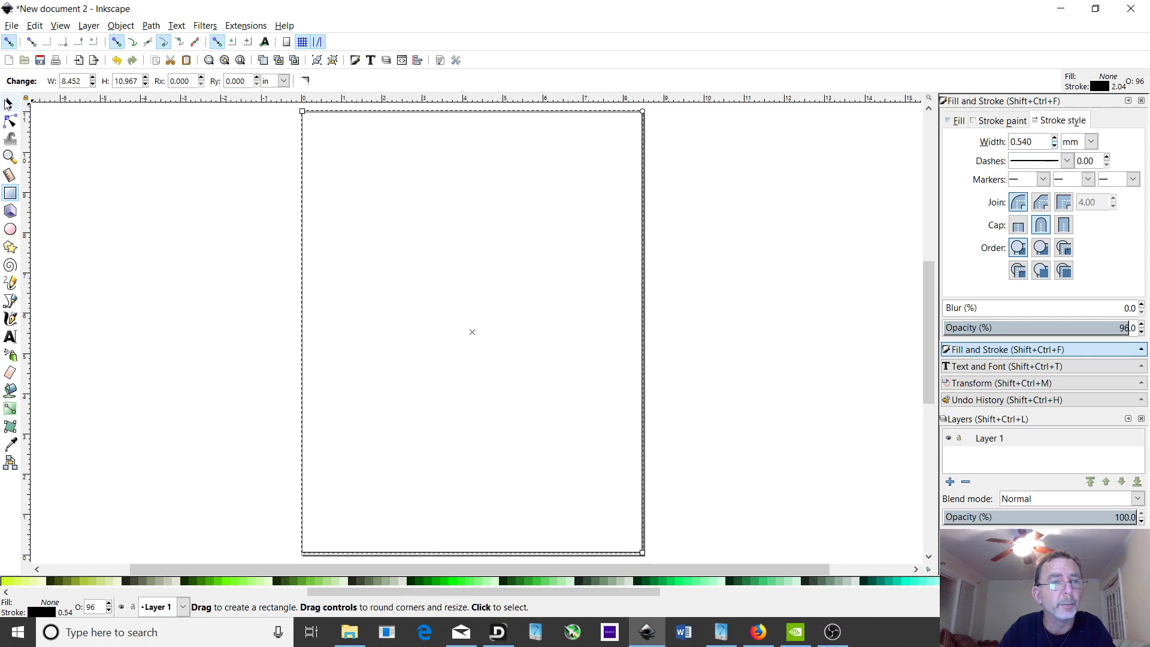
Move the page-sized rectangle slightly so that its outline lines up with the page border.
left_click(9, 103)
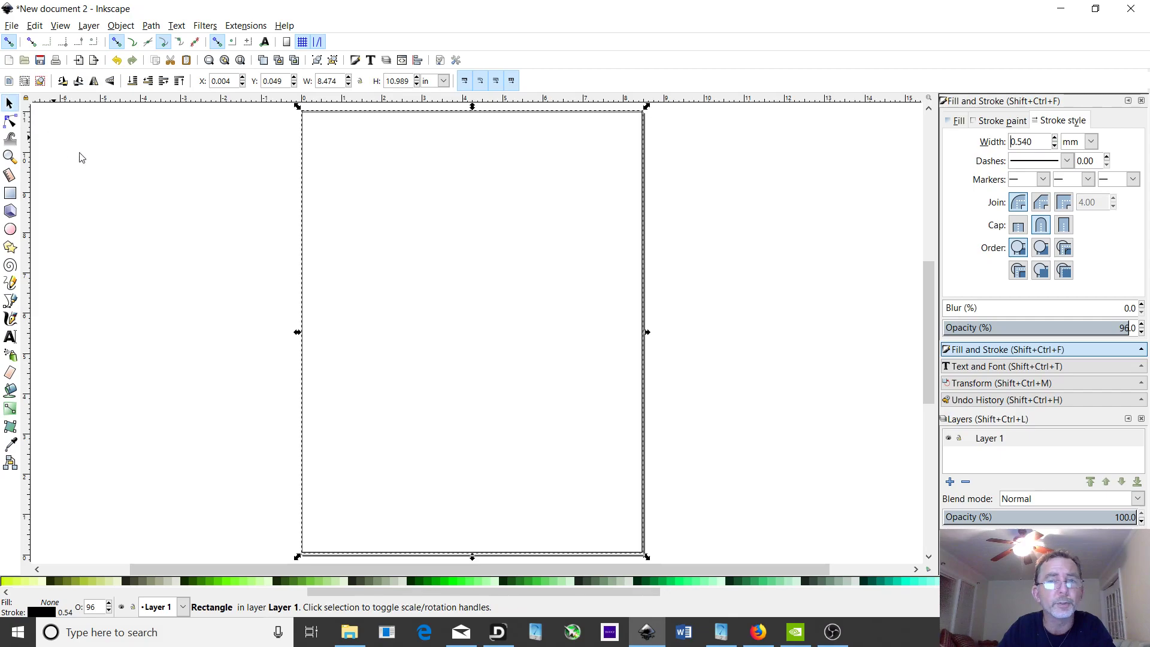
left_click(270, 255)
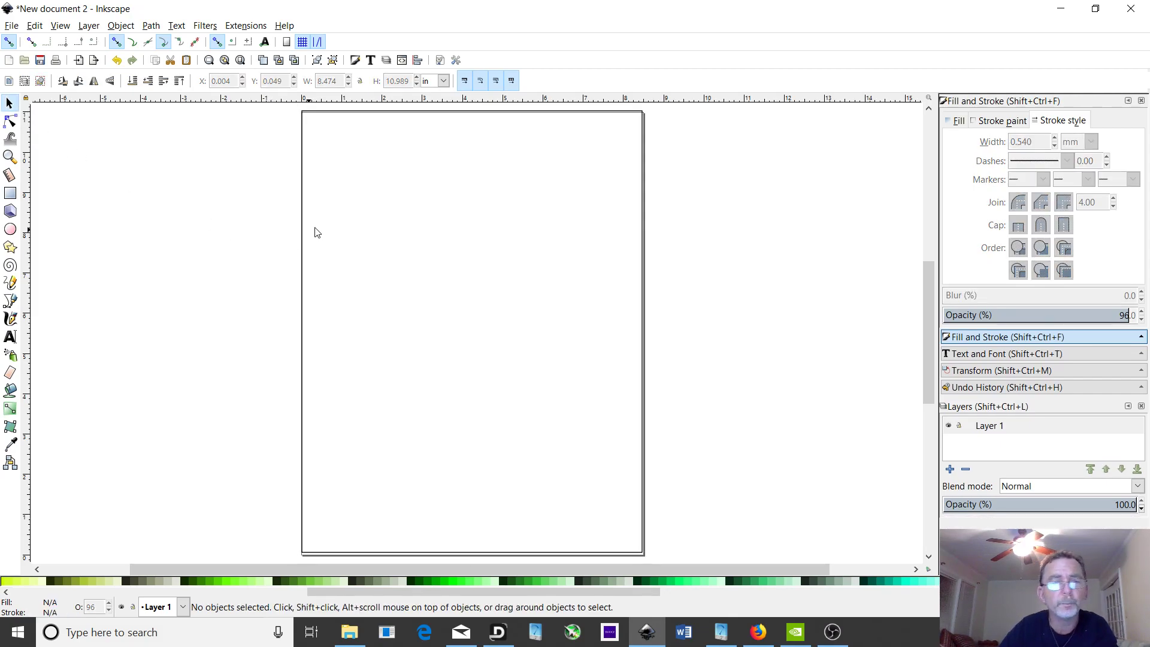
mouse_move(644, 158)
left_mouse_down()
mouse_move(387, 178)
mouse_move(574, 189)
mouse_move(918, 163)
mouse_move(686, 171)
mouse_move(647, 149)
left_mouse_up()
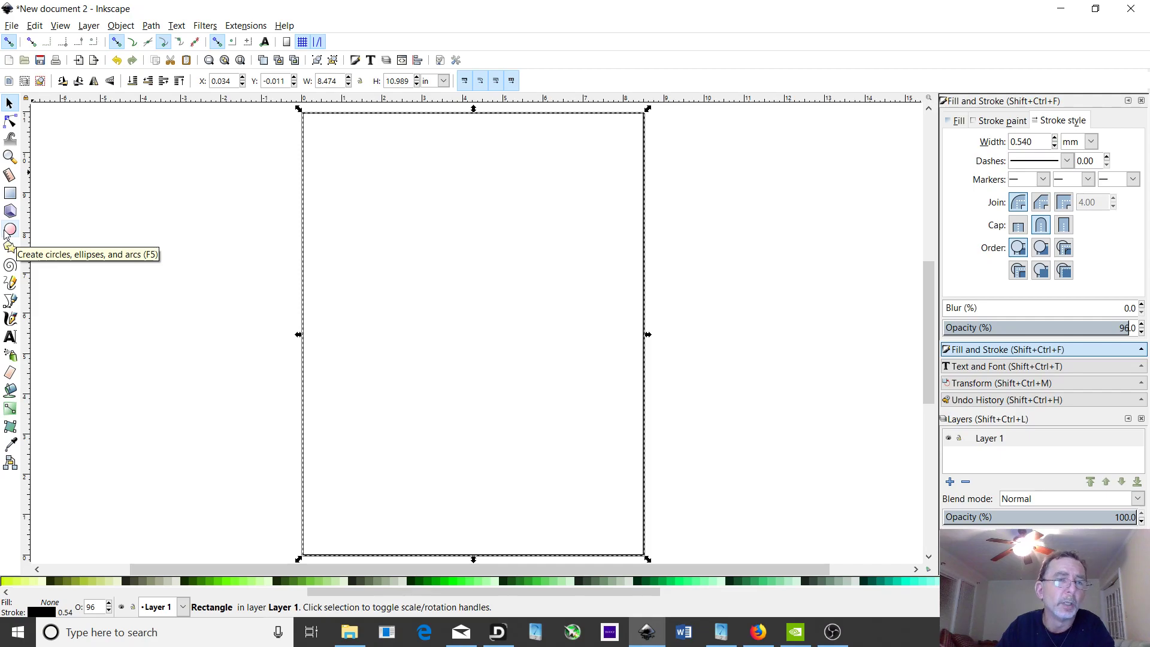
Draw four rectangles to the left of the page, about 3.17 × 2.77, 0.88 × 0.74, 1.71 × 1.67 and 4.32 × 3.41 in.
left_click(9, 194)
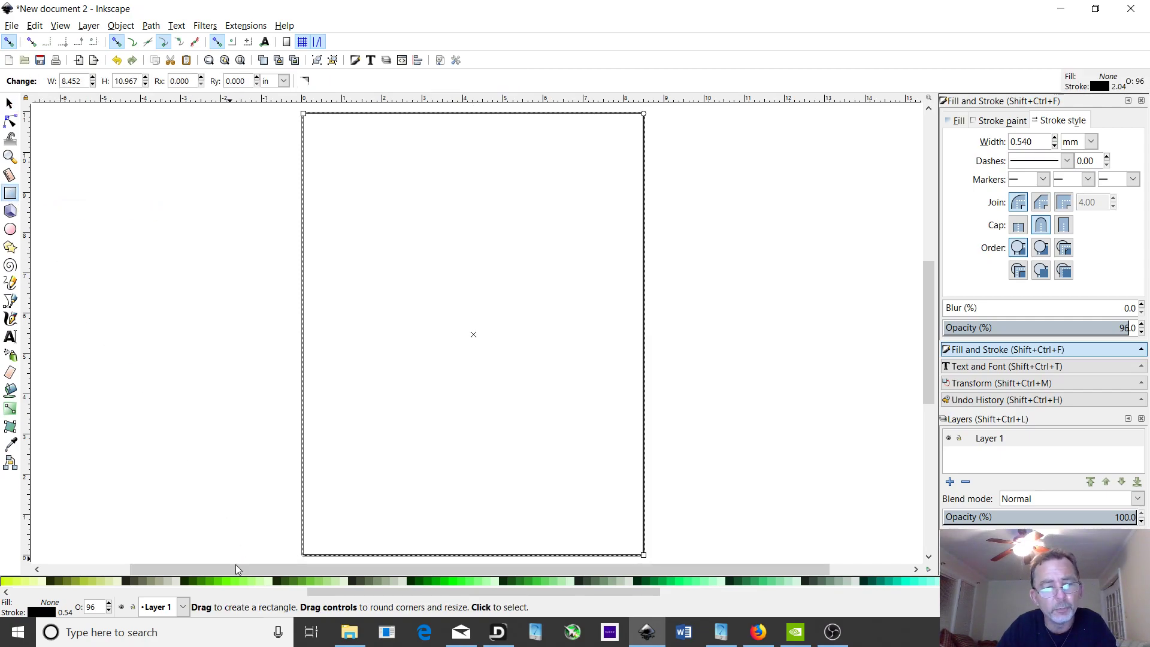
left_click_drag(227, 569, 96, 568)
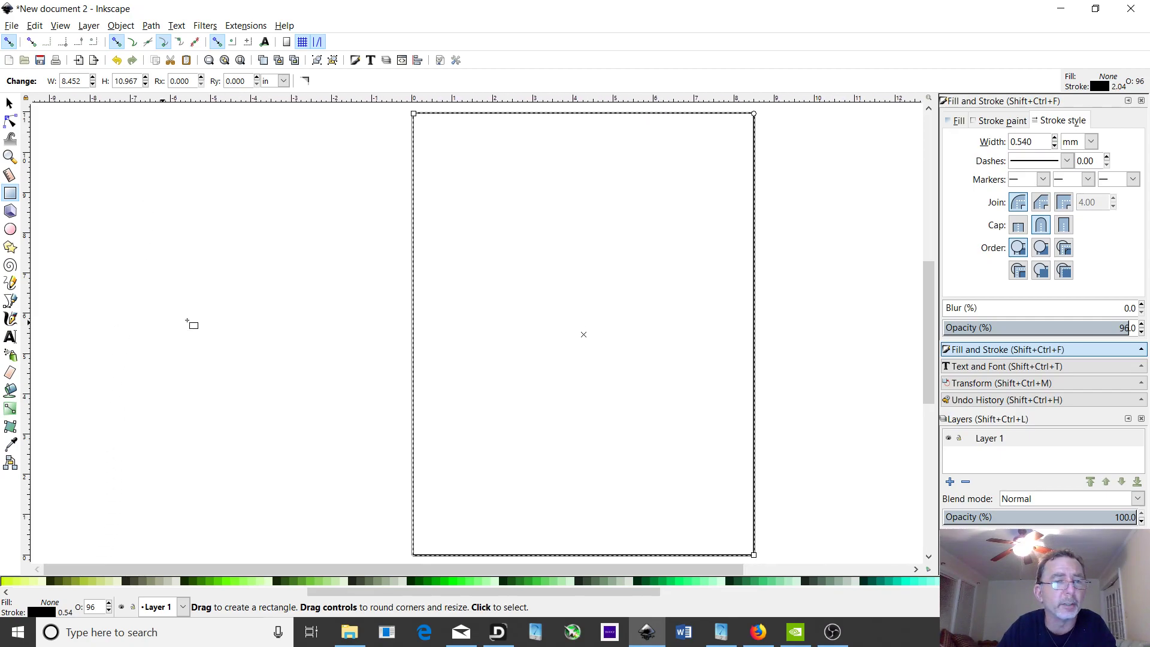
left_click_drag(75, 192, 203, 303)
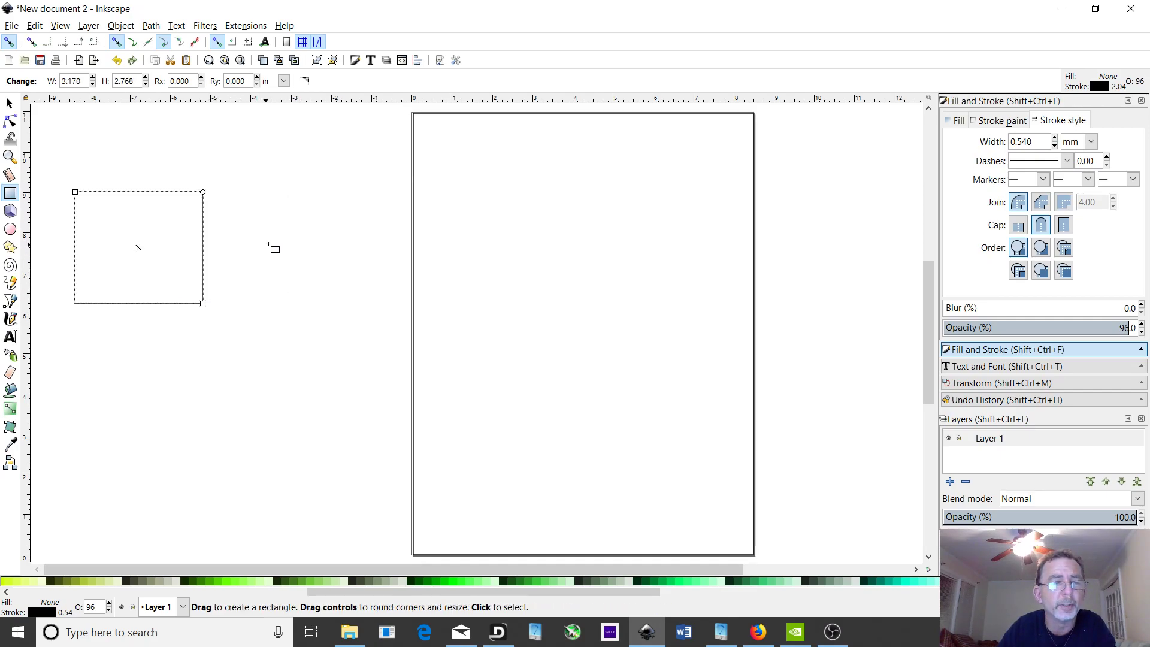
left_click_drag(293, 267, 259, 300)
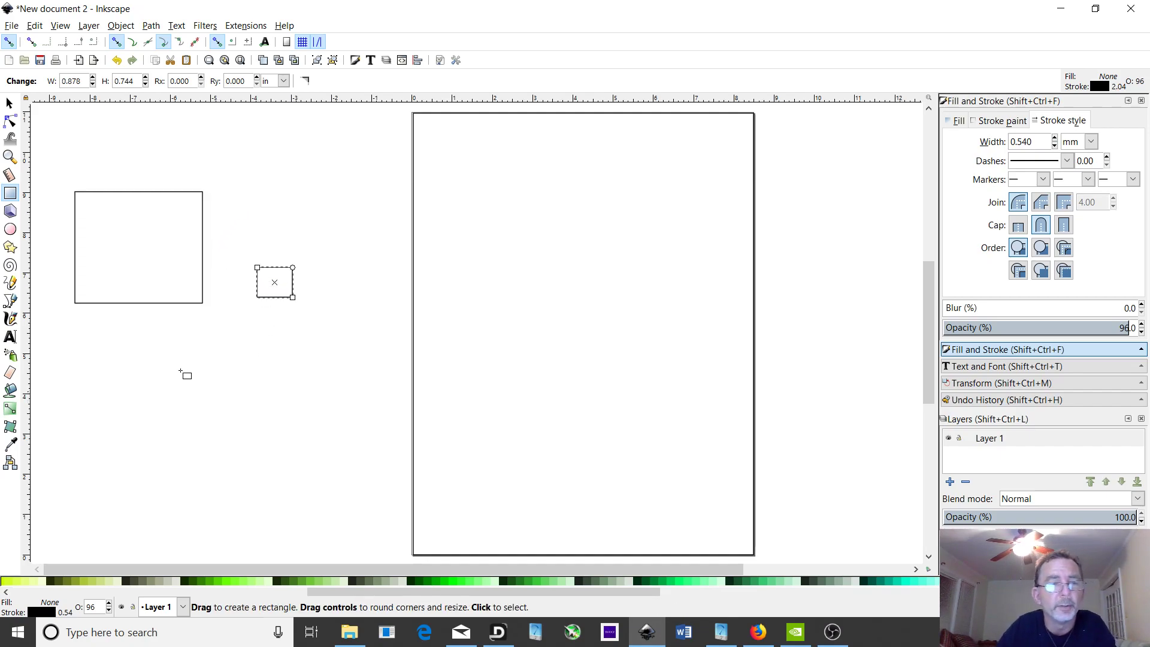
left_click_drag(143, 340, 211, 406)
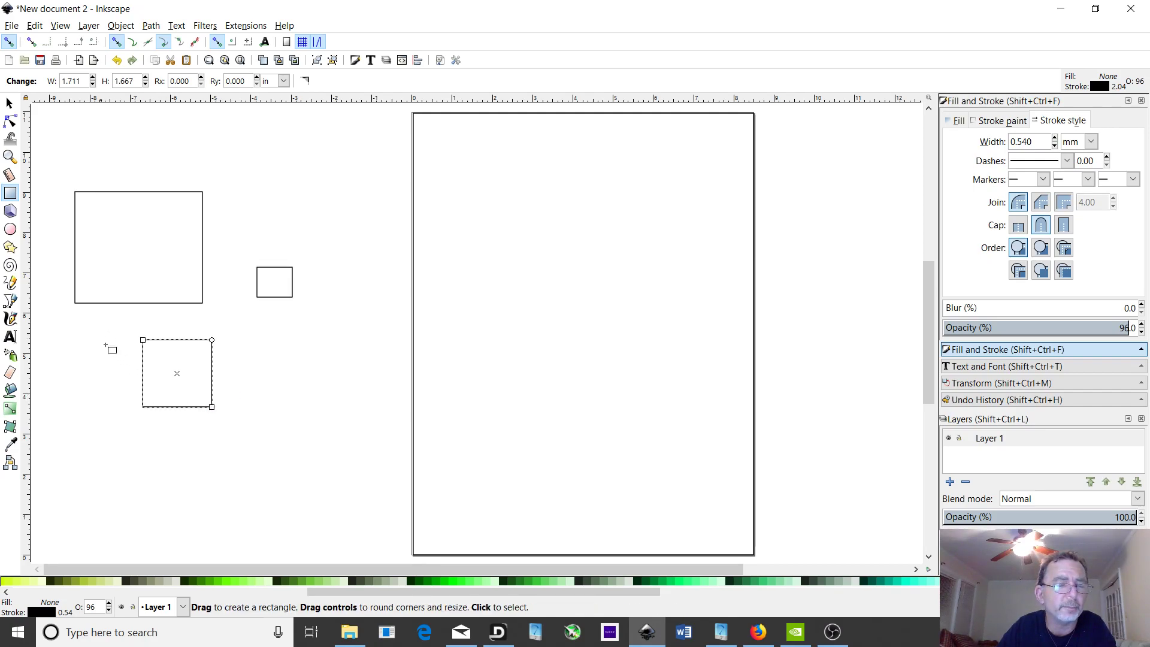
left_click_drag(222, 324, 397, 461)
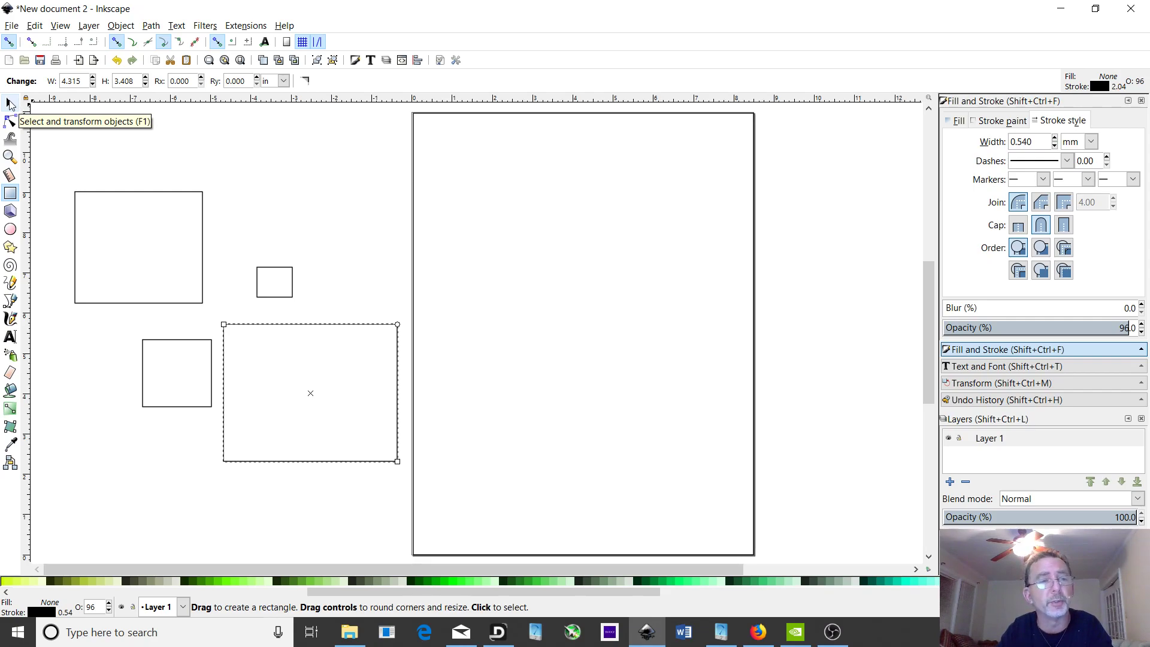
Move the largest of the four loose rectangles up above the smallest one, clearing the space beneath it.
left_click(10, 105)
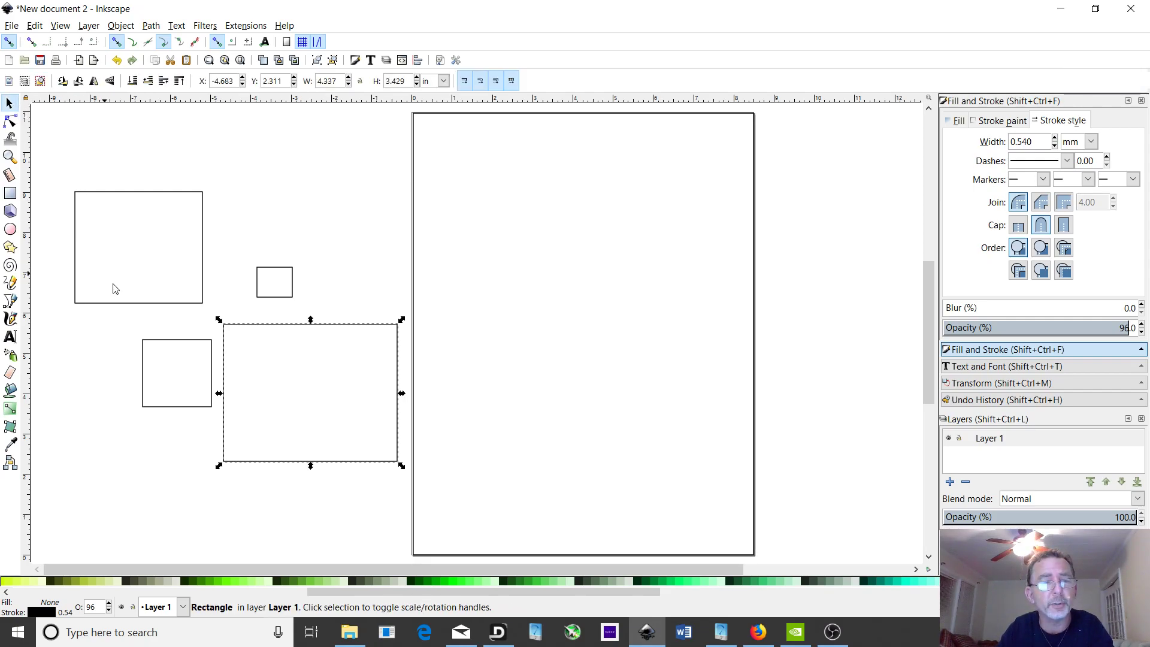
left_click_drag(345, 327, 327, 142)
left_click_drag(280, 288, 367, 380)
left_click_drag(310, 340, 297, 403)
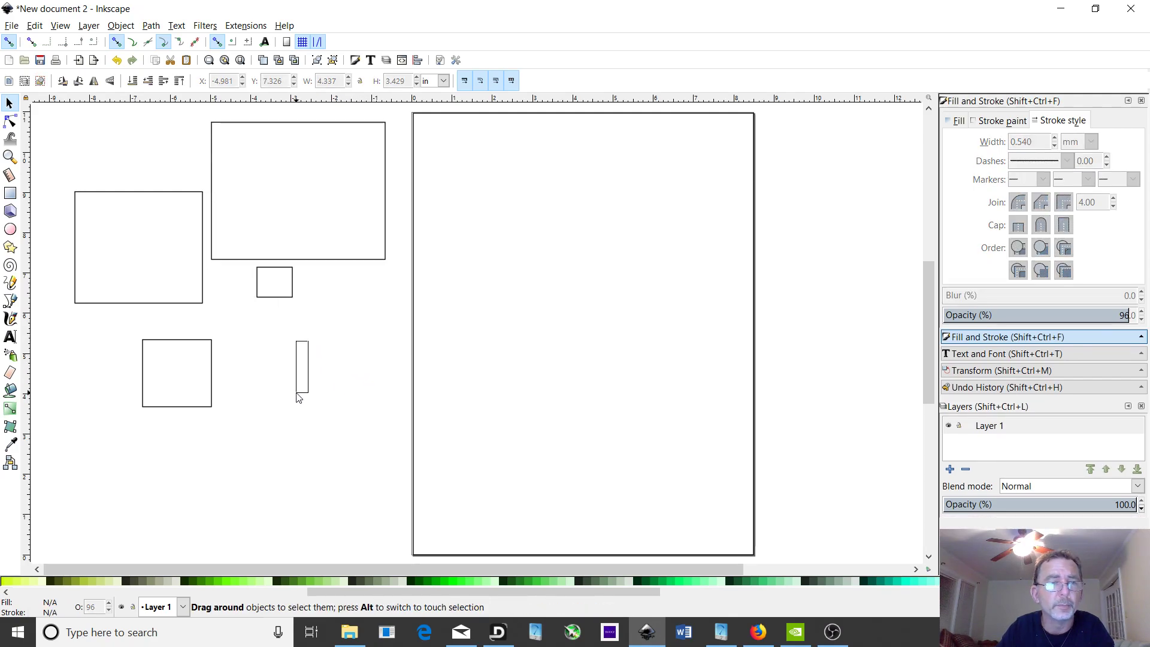
Draw a tall rectangle about 0.86 × 3.77 in below the smallest rectangle and narrow it to about 0.51 in wide.
left_click(10, 193)
mouse_move(314, 320)
left_mouse_down()
mouse_move(304, 476)
mouse_move(350, 471)
left_mouse_up()
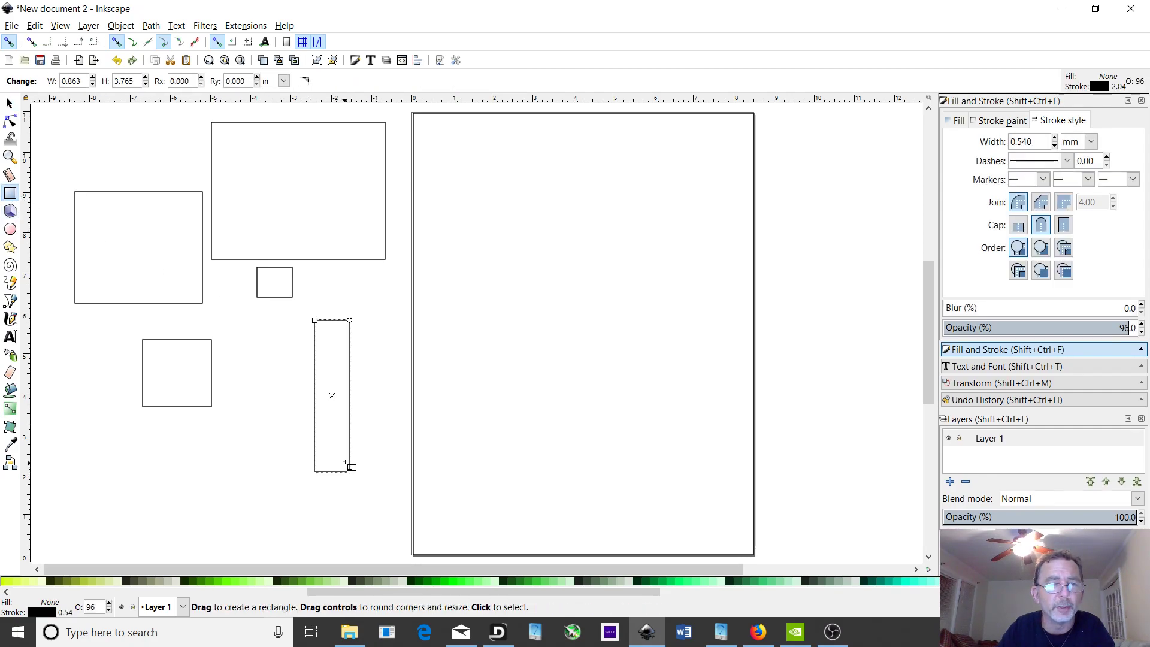
left_click(9, 103)
left_click_drag(354, 395, 328, 400)
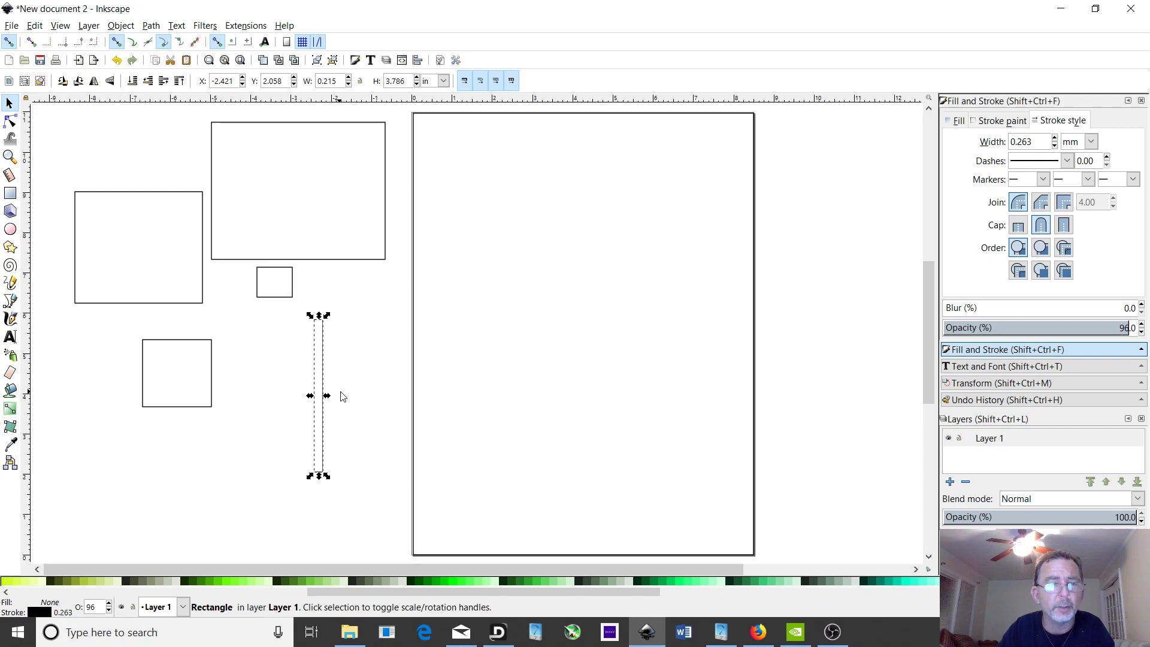
left_click_drag(328, 400, 339, 396)
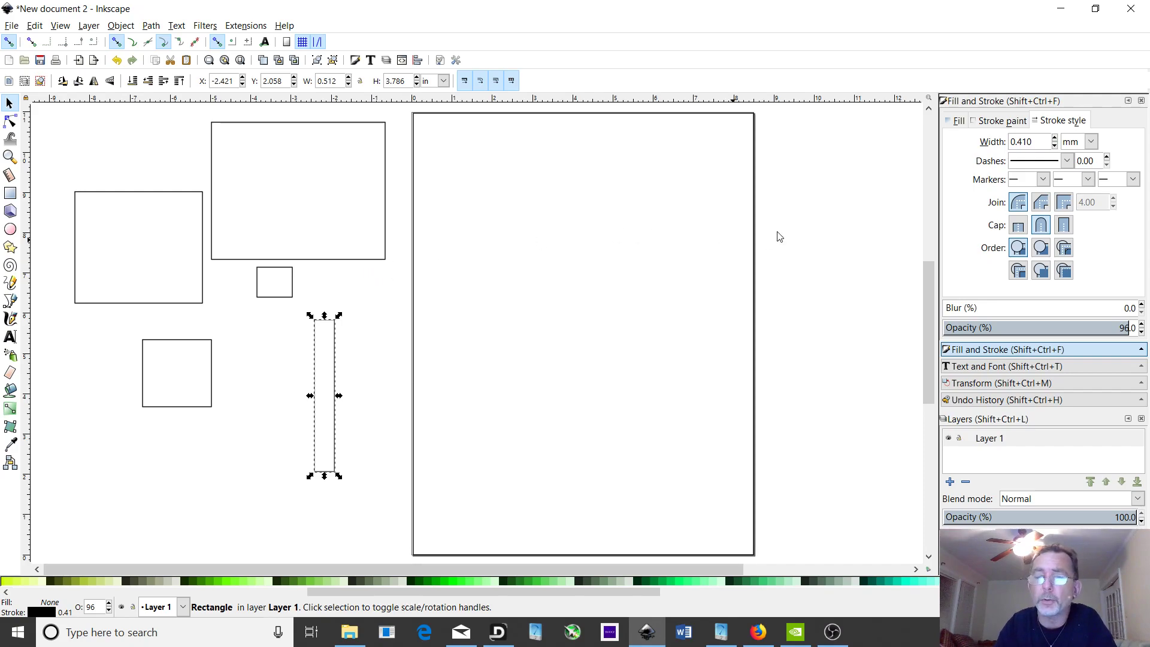
Give the tall narrow rectangle a flat violet fill, 6600ff.
left_click(957, 121)
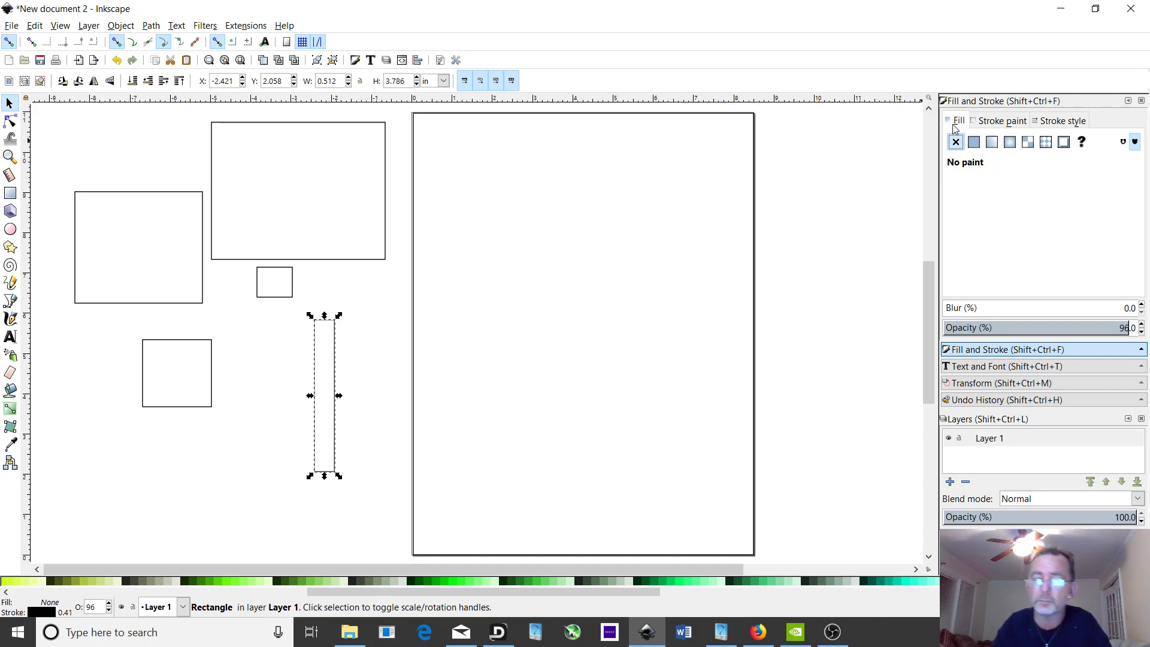
left_click(975, 146)
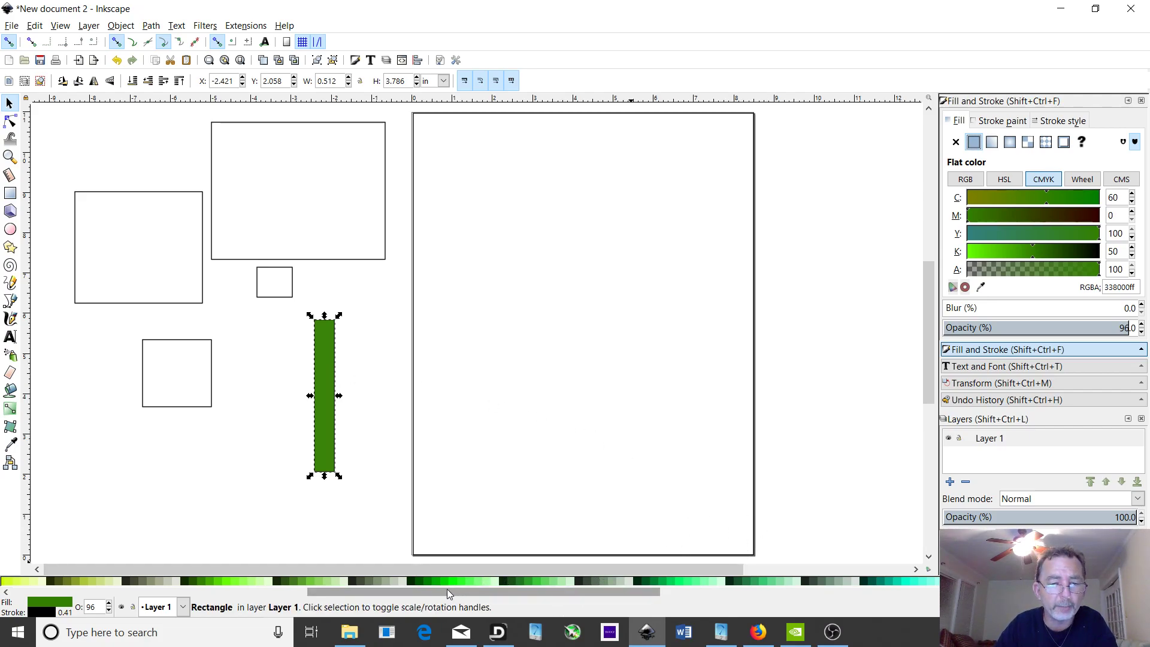
left_click_drag(421, 588, 929, 596)
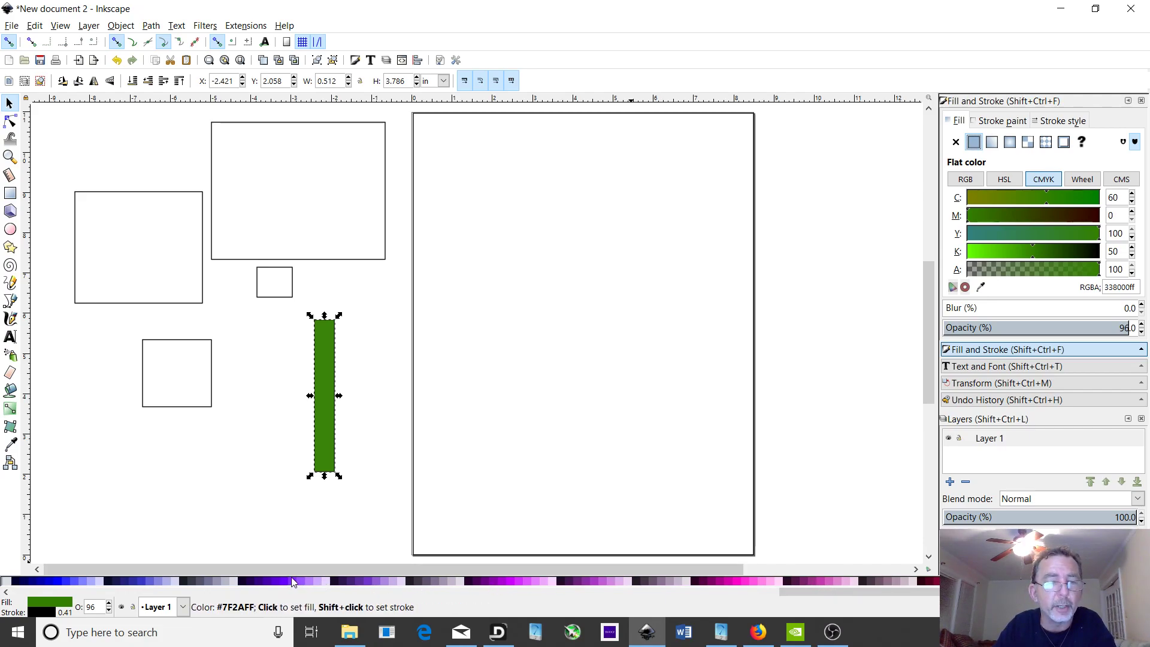
left_click(323, 412)
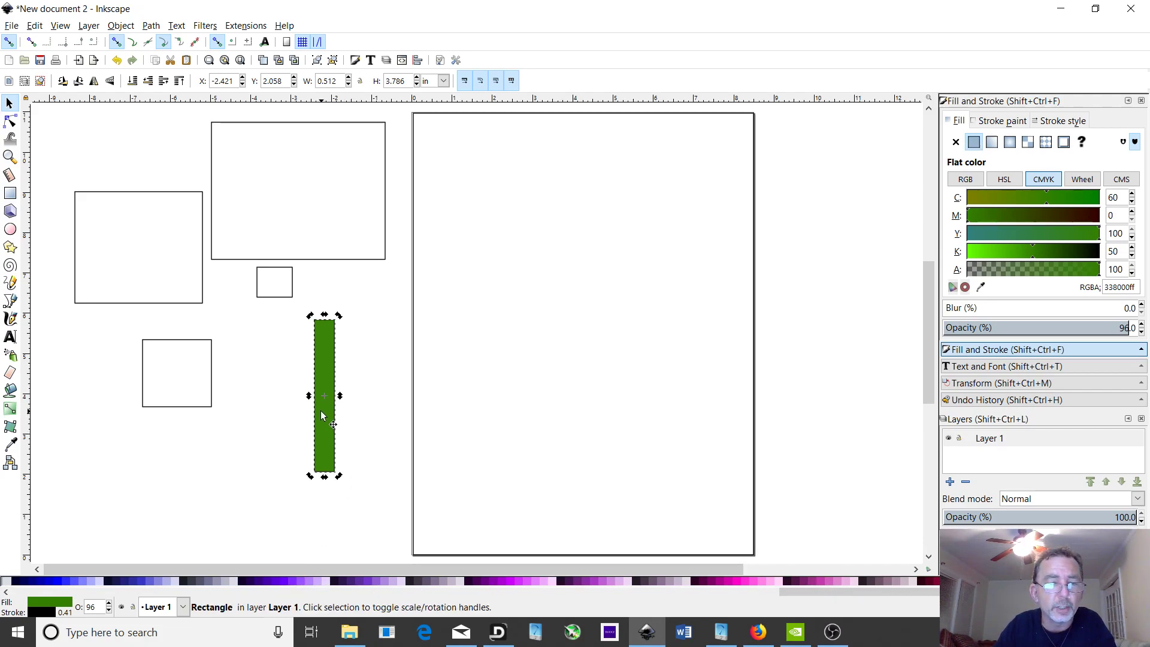
left_click(284, 582)
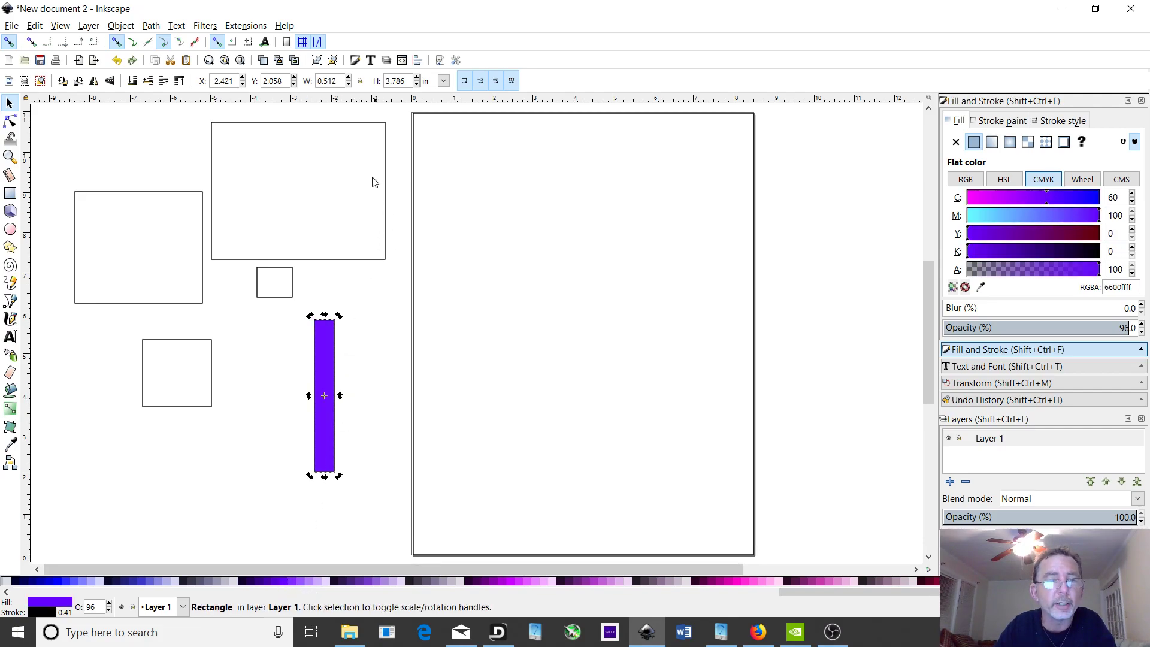
Fill the largest loose rectangle with purple ab37c8 from the color palette.
left_click(306, 132)
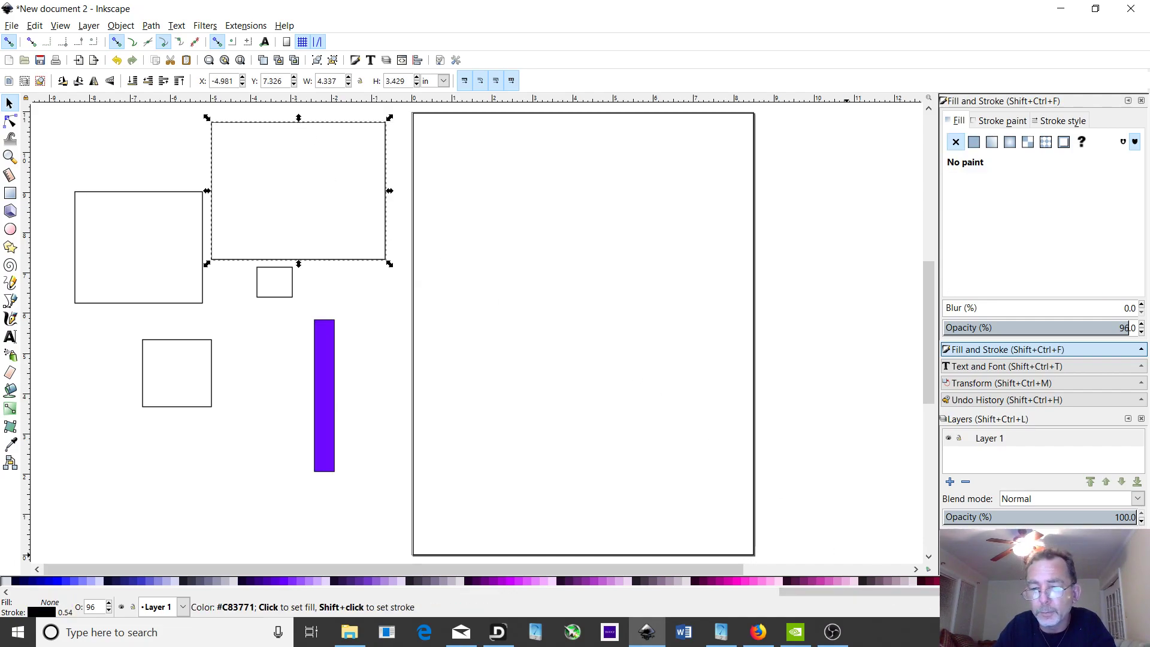
left_click(354, 202)
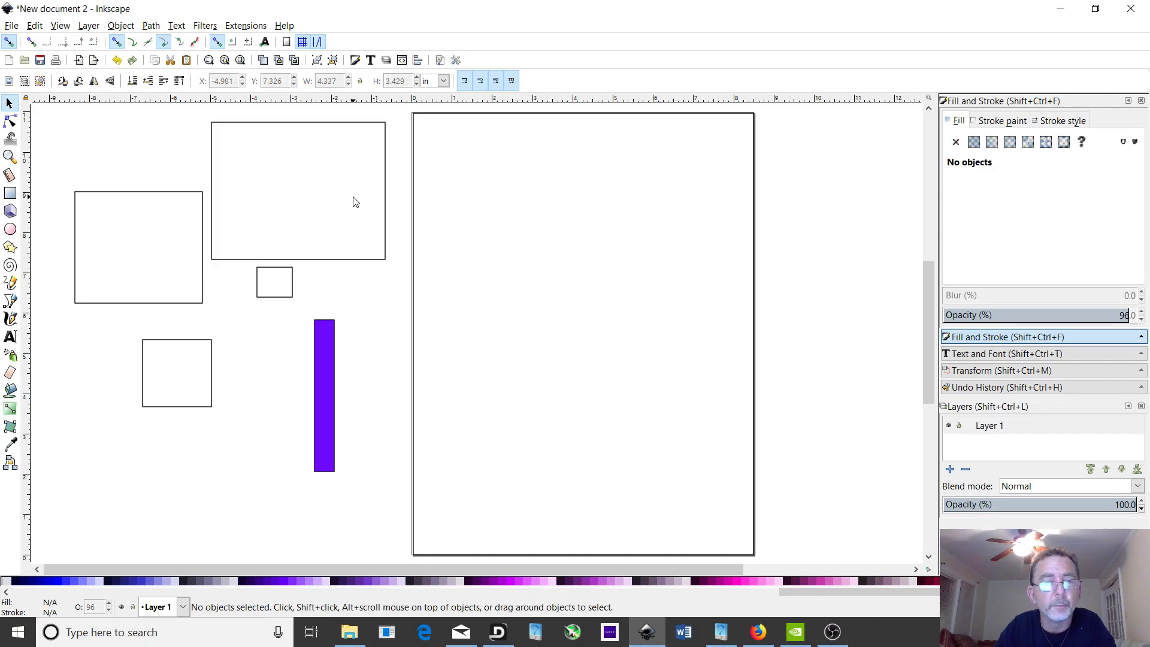
left_click(223, 123)
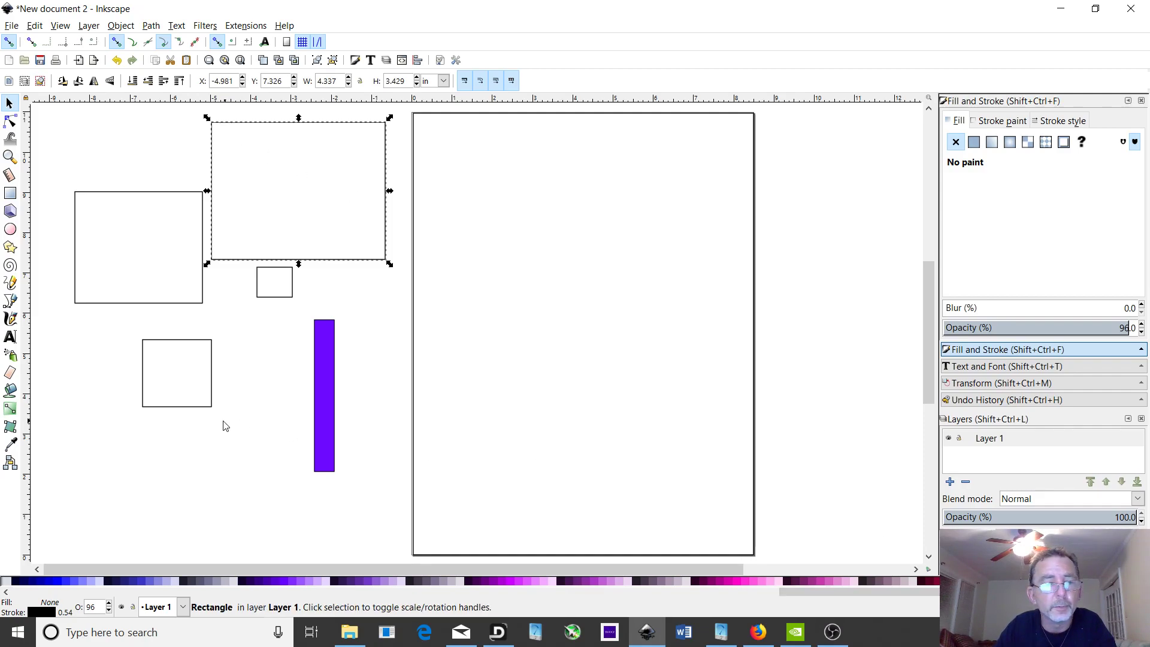
left_click(12, 444)
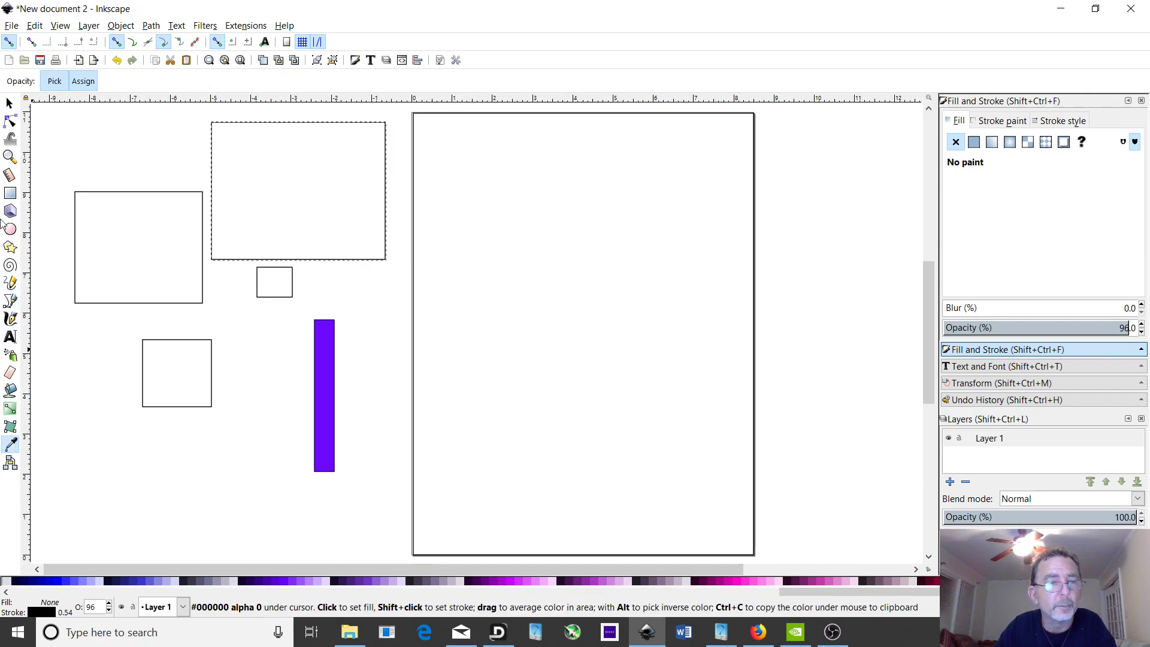
left_click(9, 105)
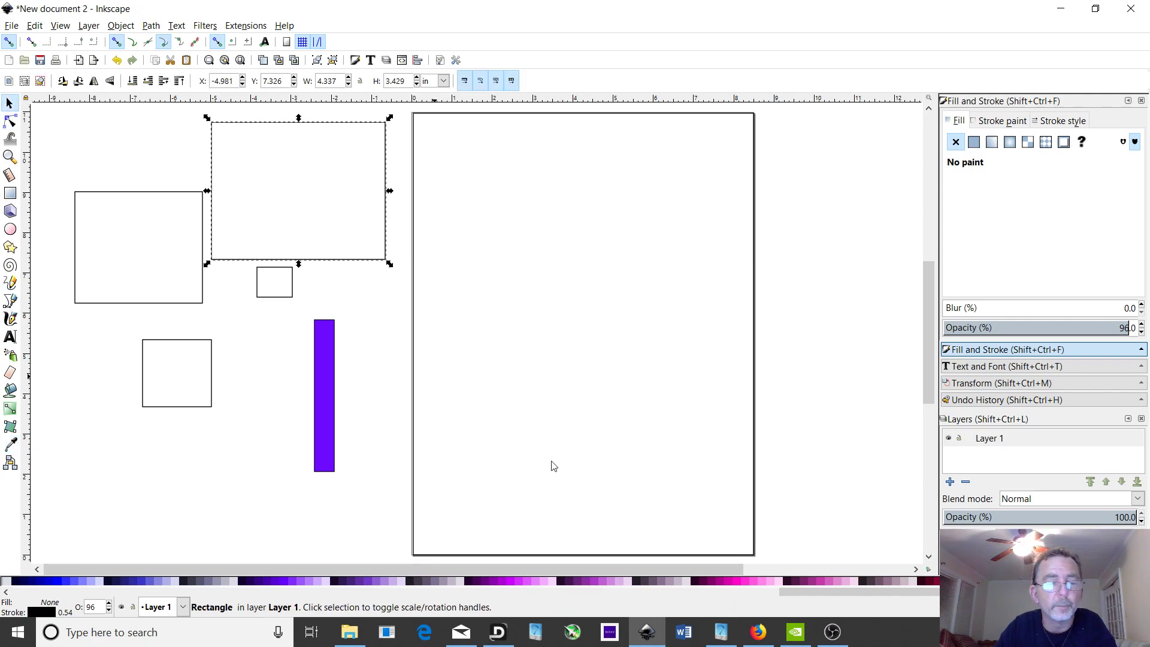
left_click(594, 580)
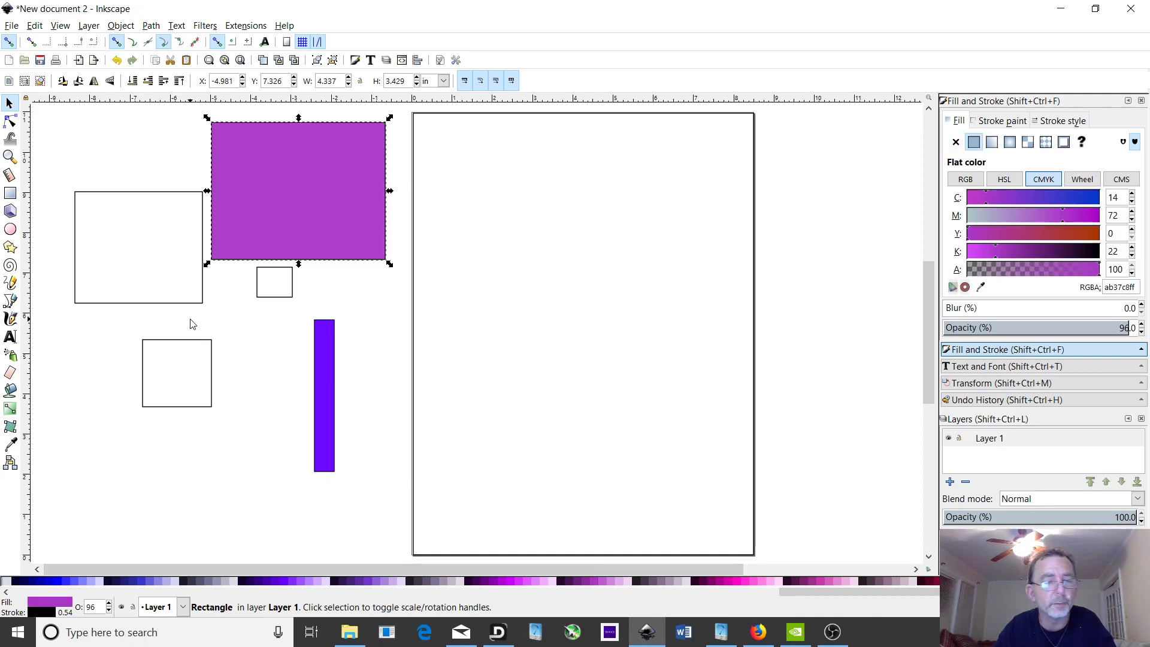
Fill the 3.19 × 2.79 in rectangle beside the purple one with blue 2a2aff.
left_click(112, 196)
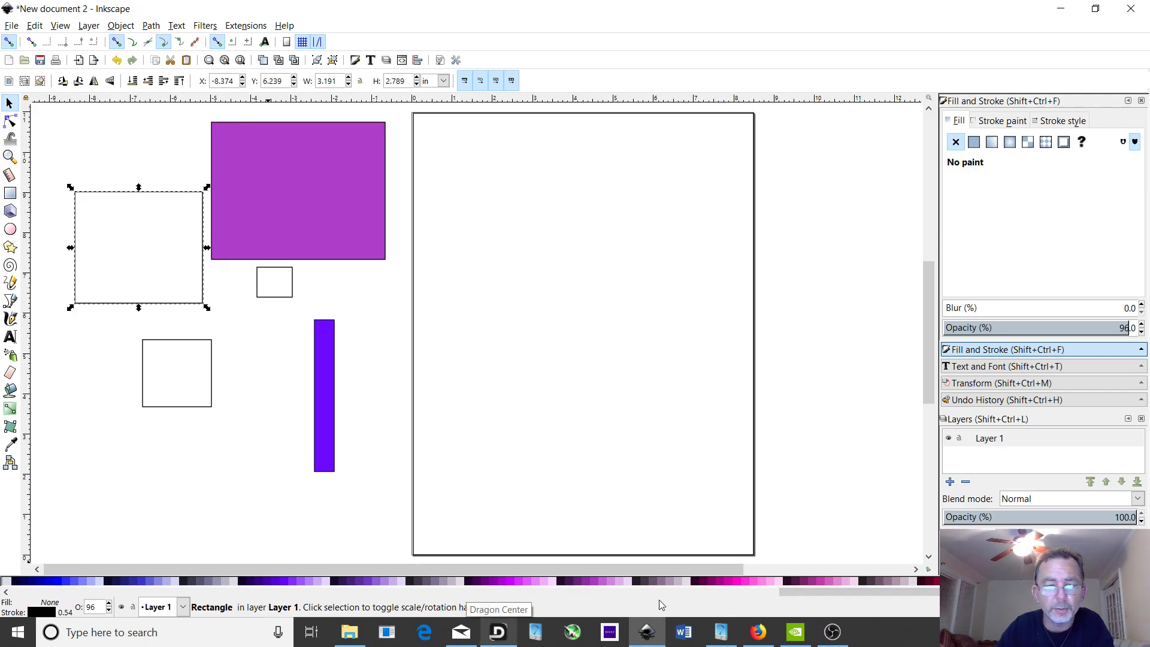
left_click_drag(811, 593, 717, 588)
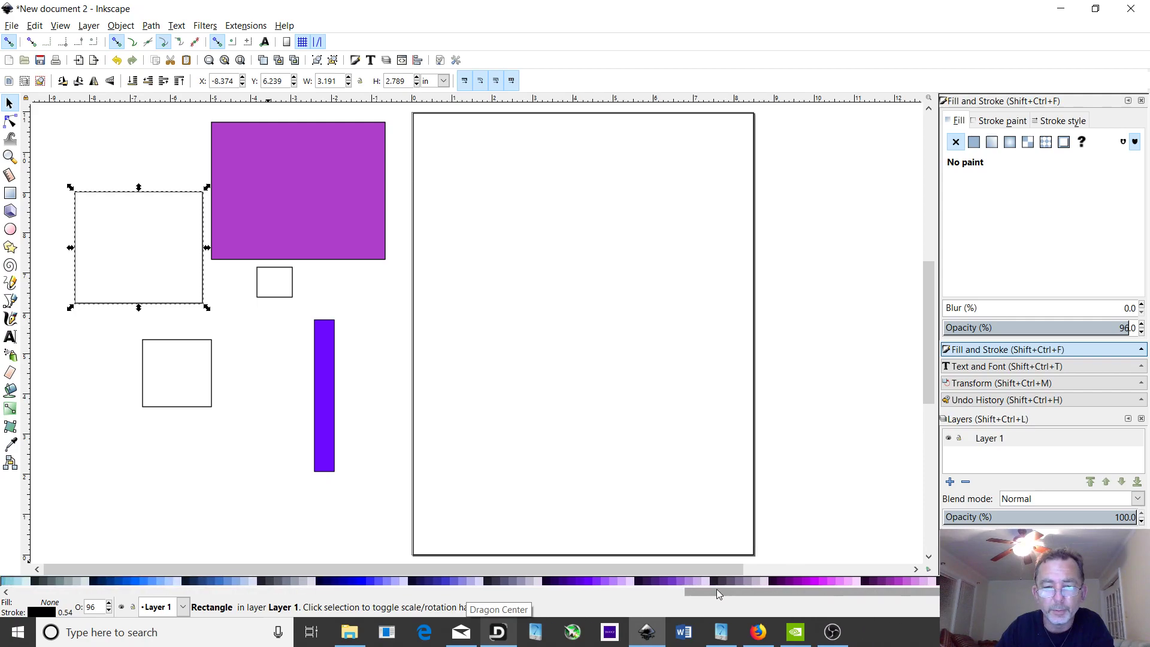
left_click(372, 582)
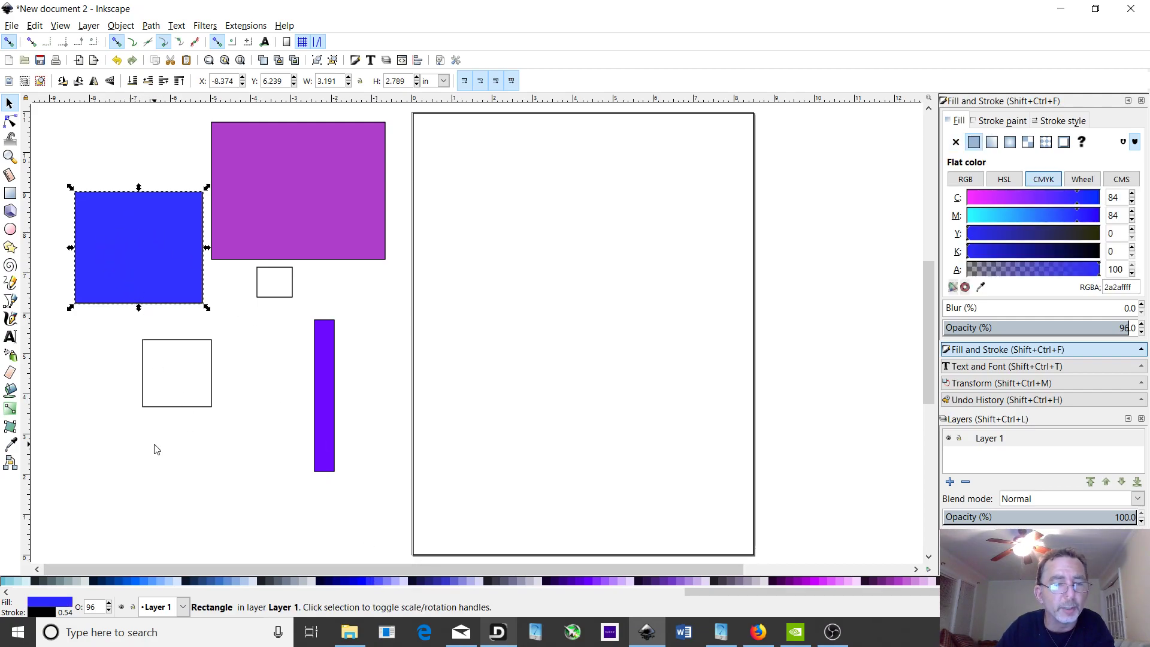
Fill the nearly square rectangle below the blue one with bright green 00ff00.
left_click_drag(753, 591, 492, 611)
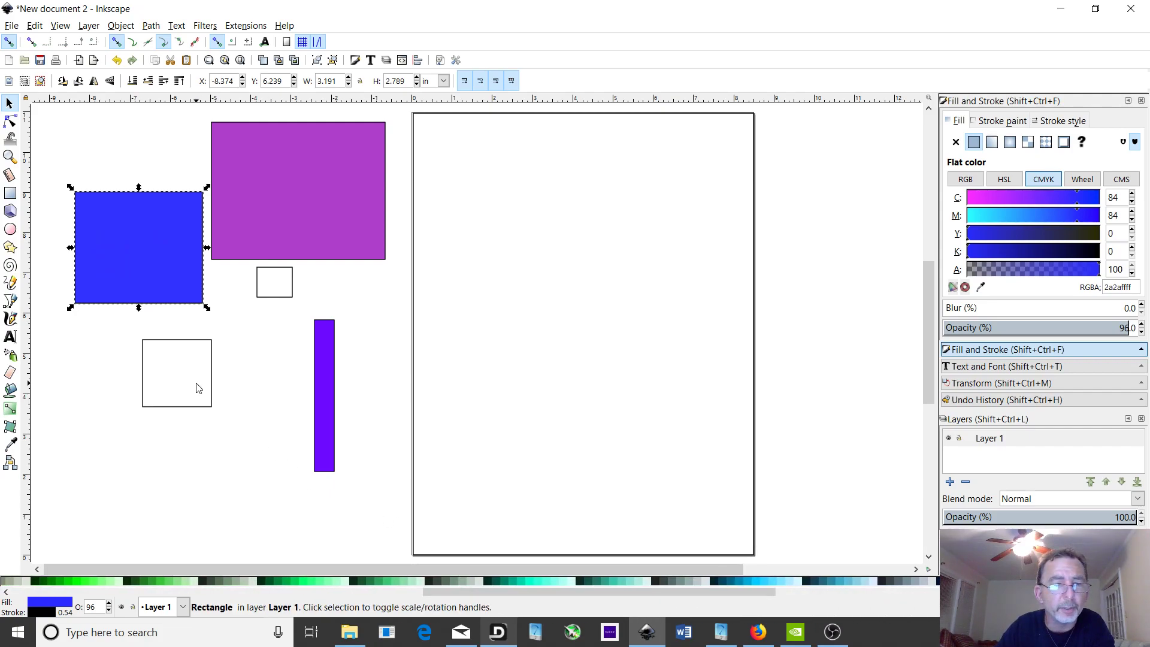
left_click(153, 377)
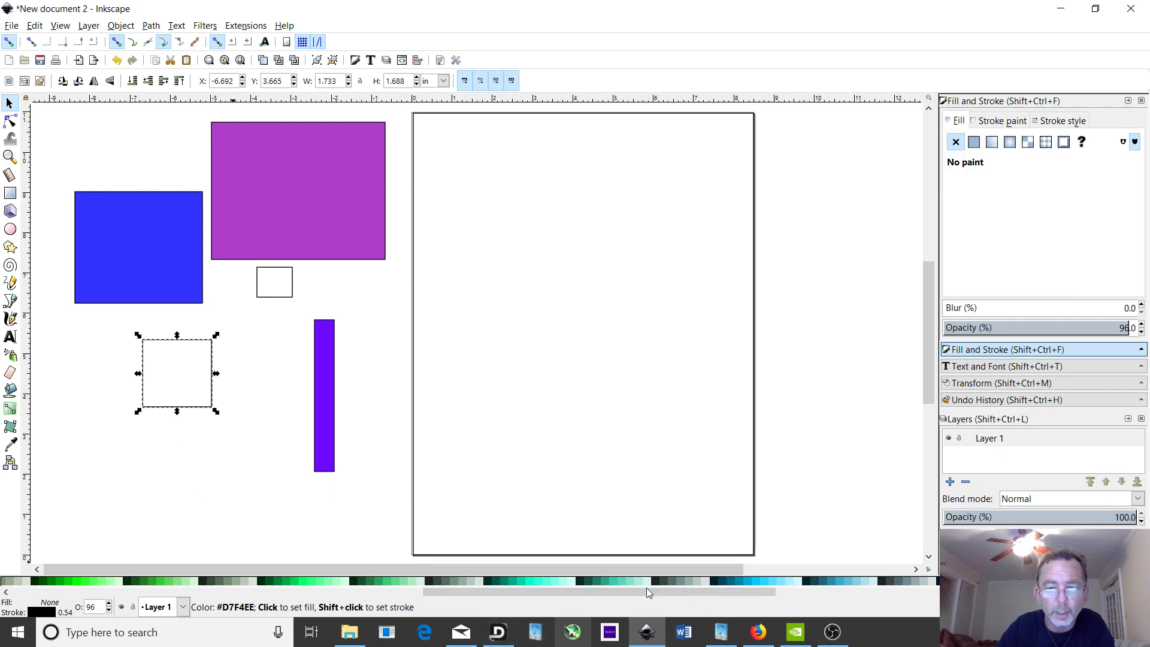
left_click_drag(577, 596, 470, 596)
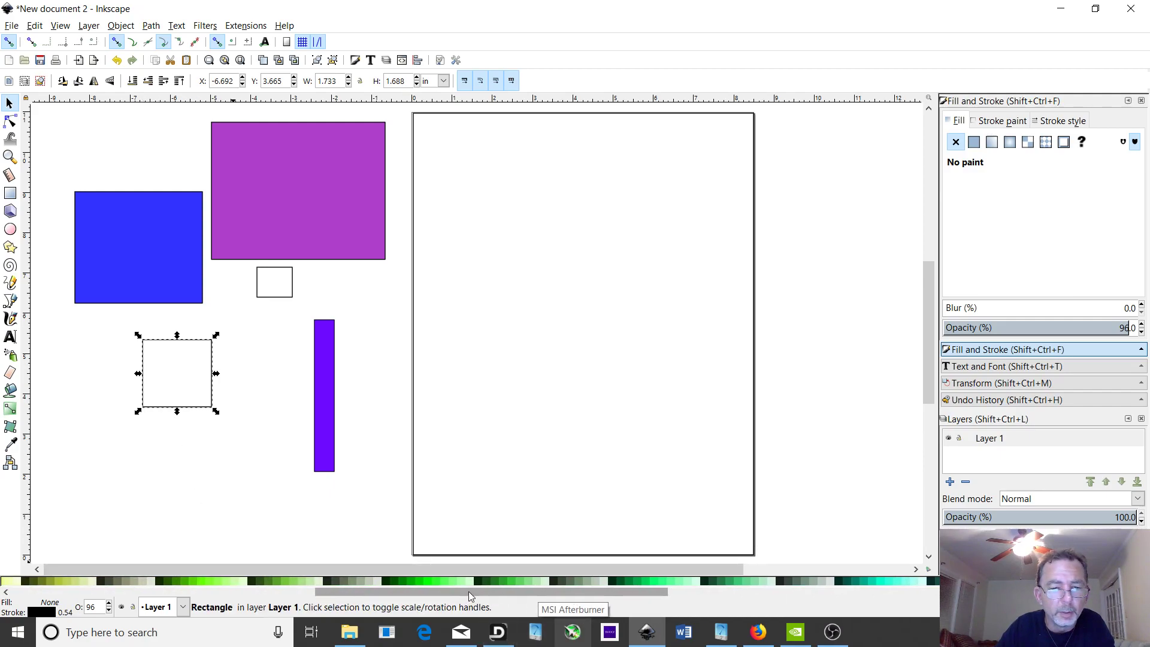
left_click(427, 581)
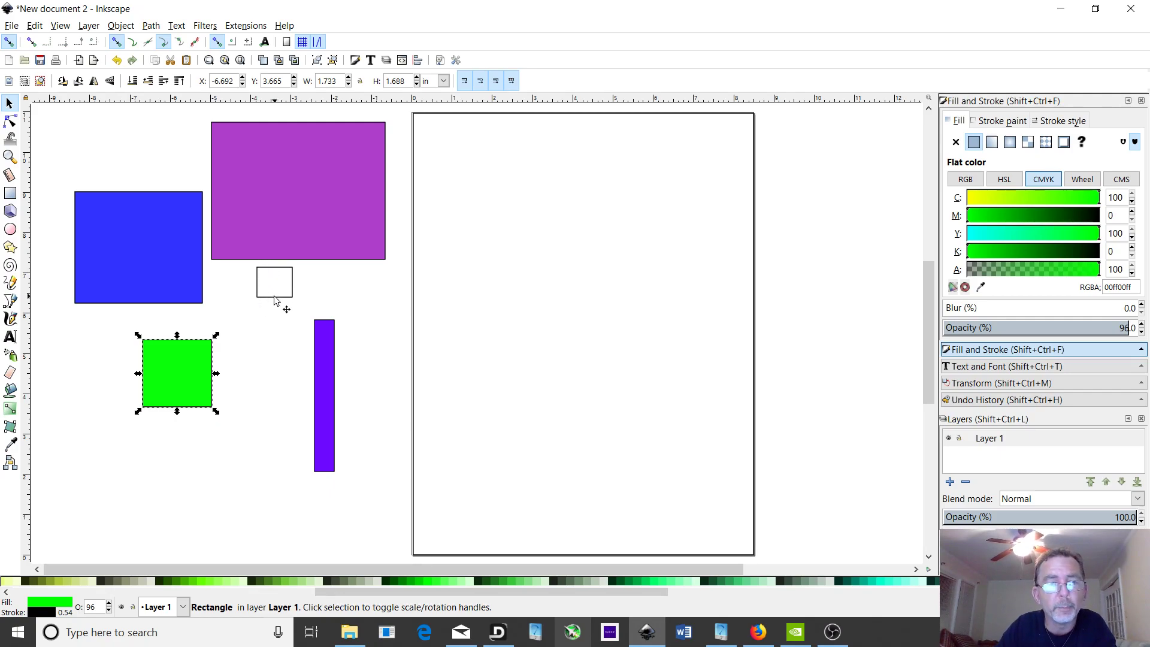
Move the smallest rectangle slightly down, away from the purple one, and fill it with orange ff6600.
left_click_drag(274, 297, 263, 326)
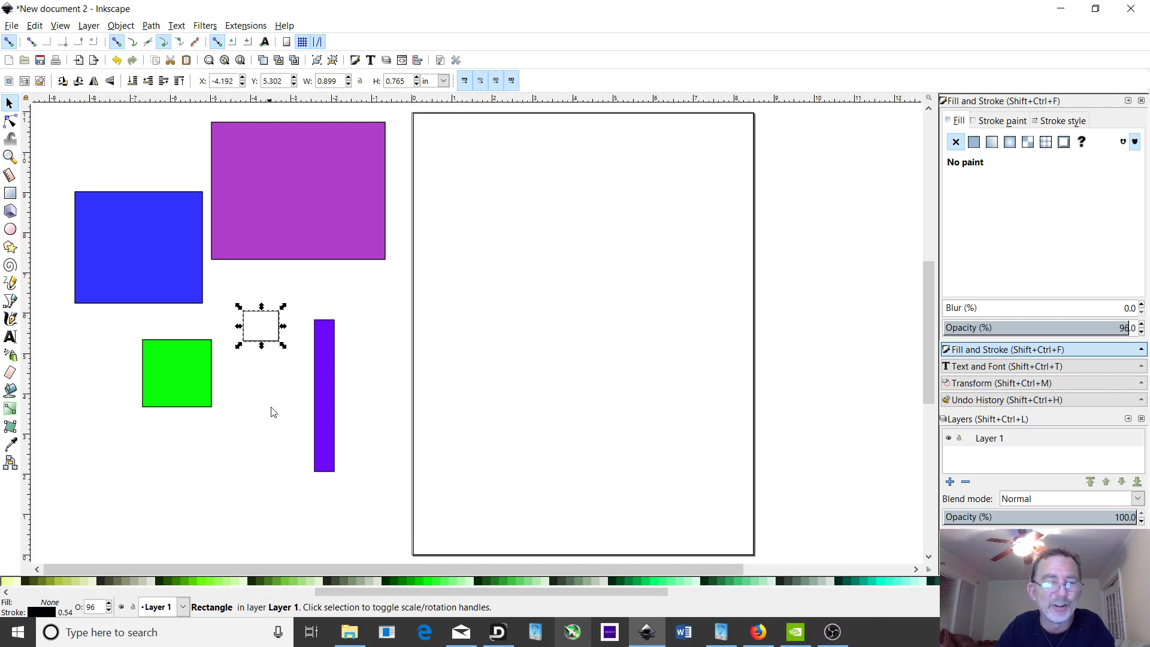
left_click_drag(504, 589, 204, 586)
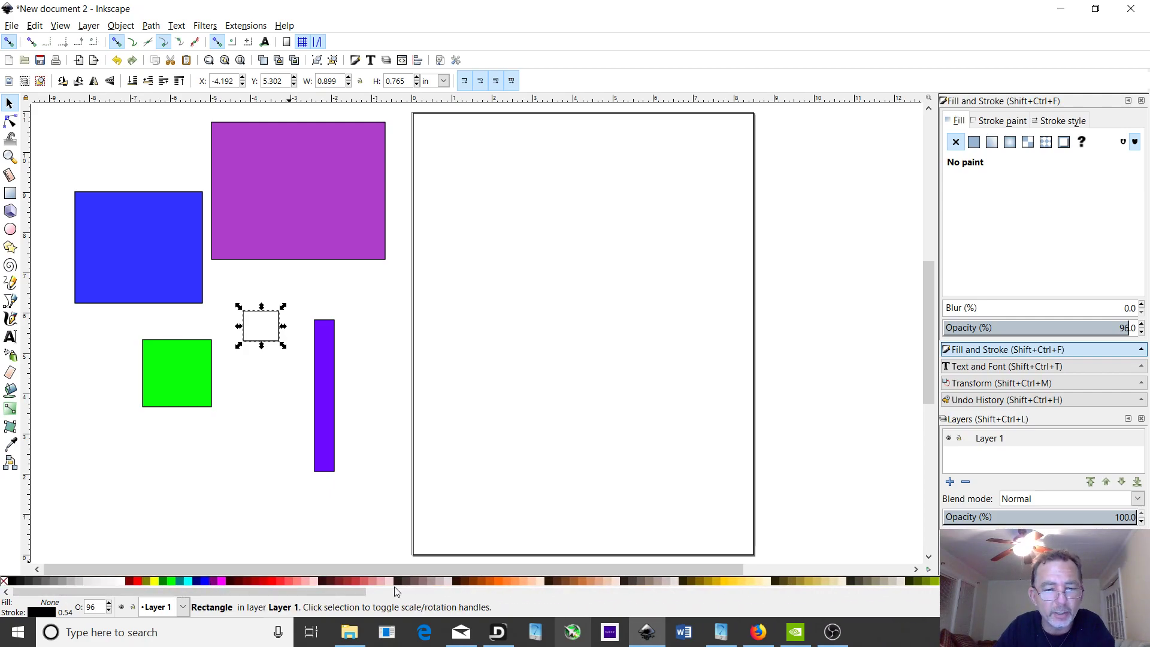
left_click(495, 581)
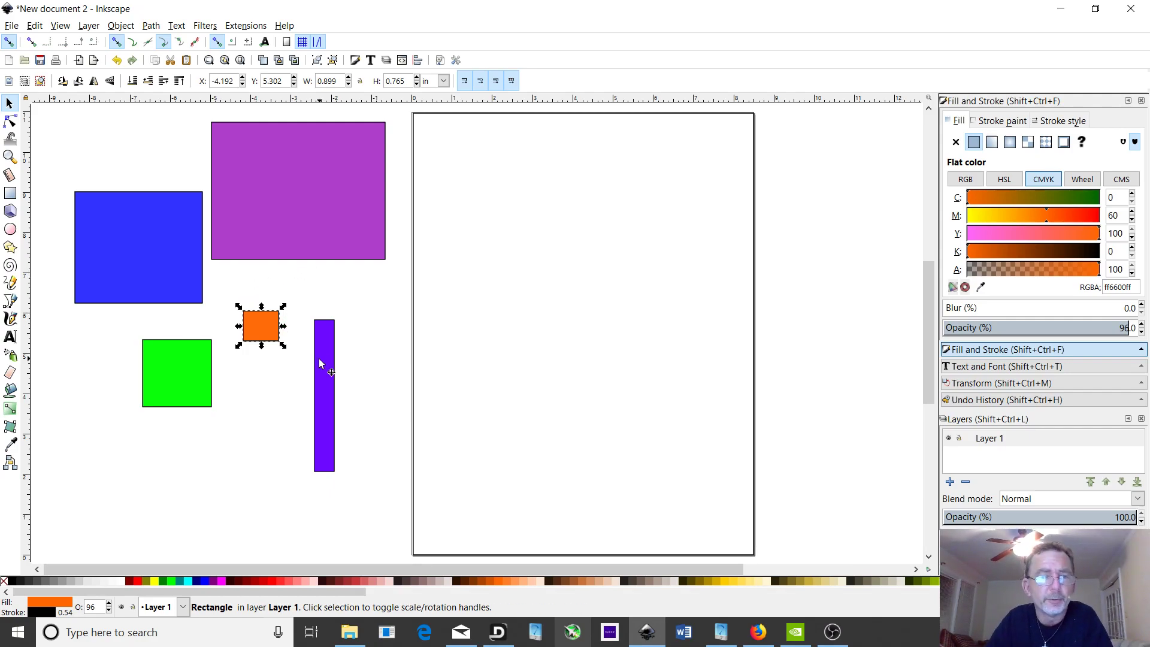
Move the violet bar slightly up and group it with the blue, green and orange rectangles.
left_click_drag(326, 371, 545, 344)
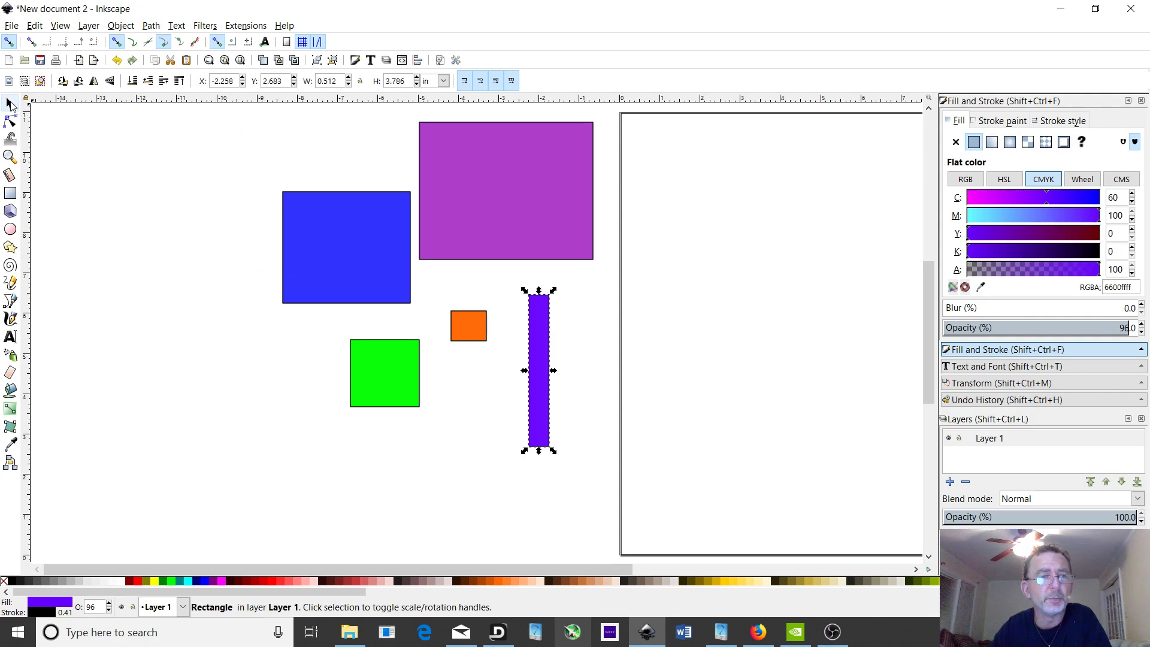
left_click_drag(202, 125, 599, 458)
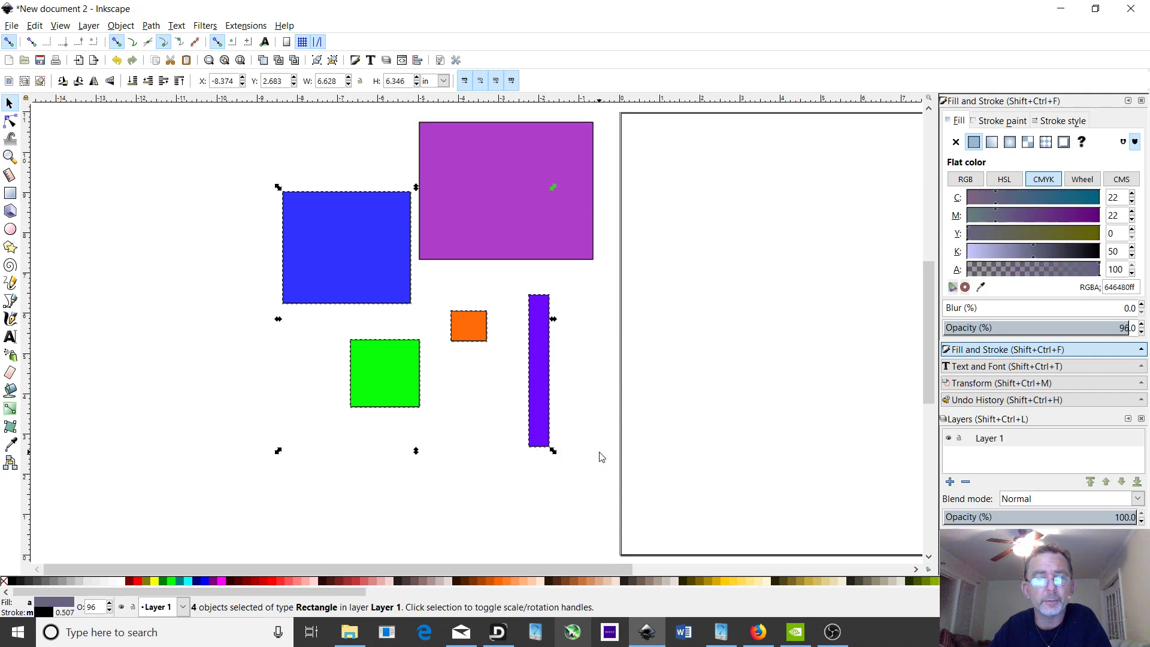
left_click_drag(223, 128, 617, 484)
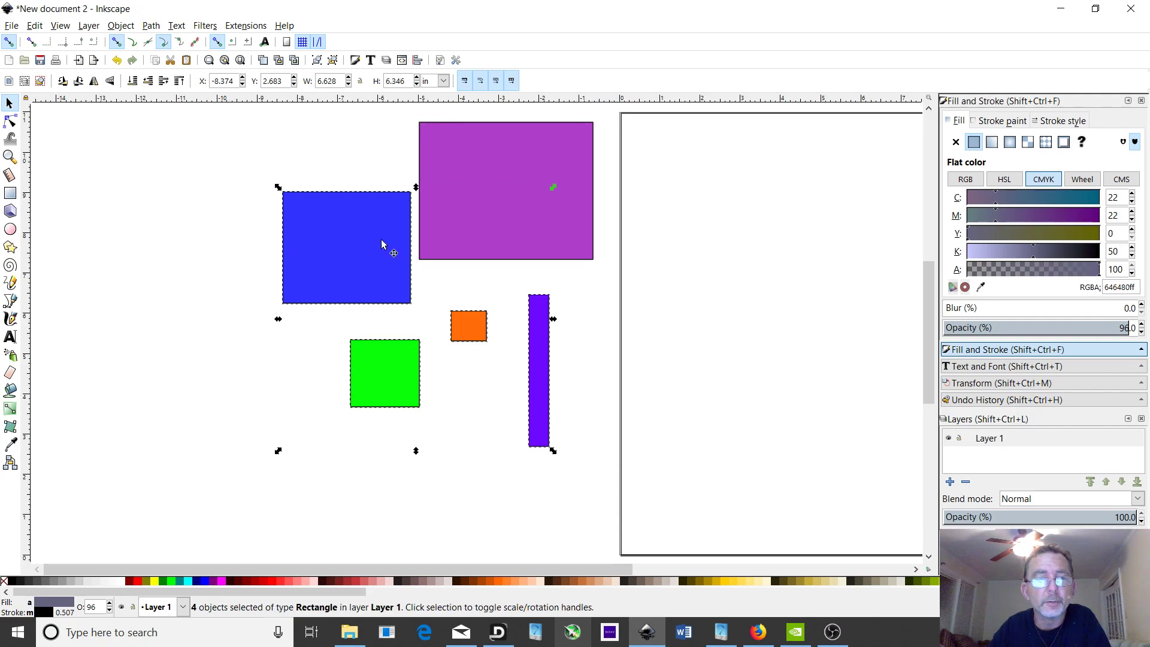
left_click(120, 25)
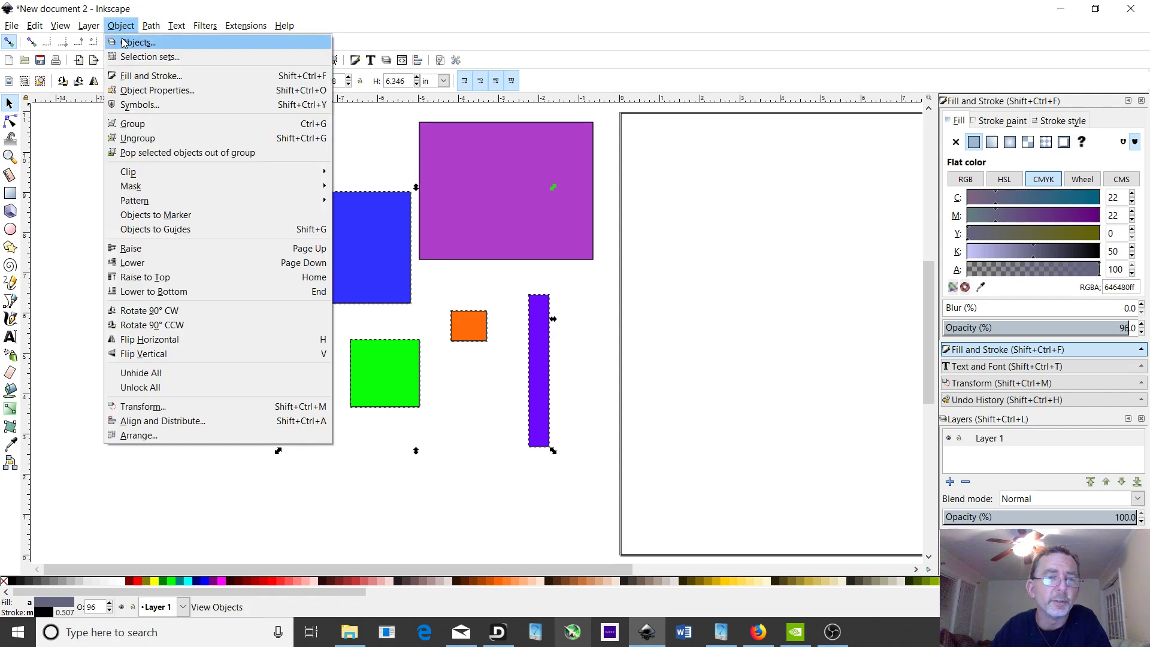
left_click(137, 125)
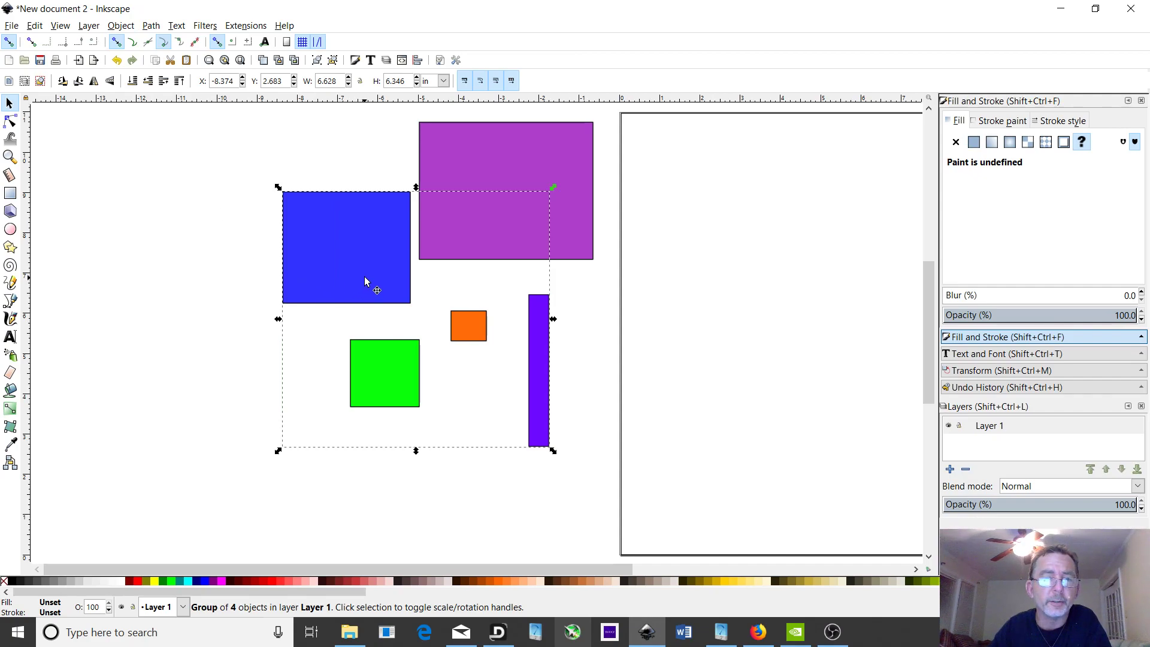
Move the four-rectangle group farther left of the page and bring the purple rectangle over beside it.
left_click_drag(366, 276, 197, 305)
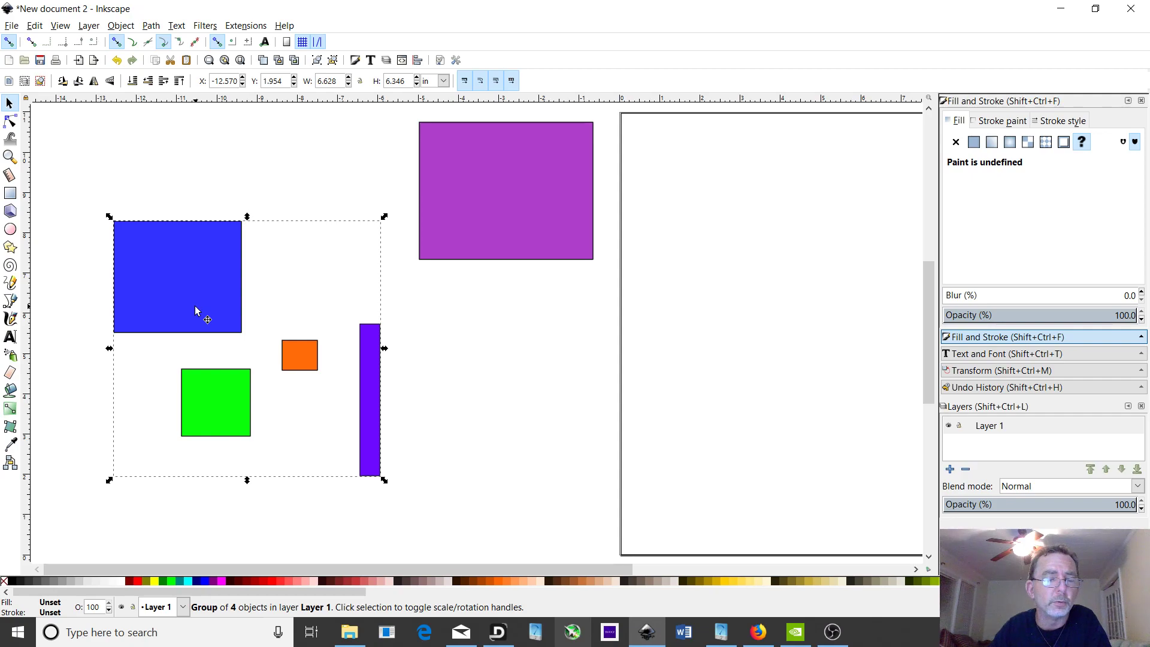
left_click(10, 106)
left_click_drag(526, 170, 391, 195)
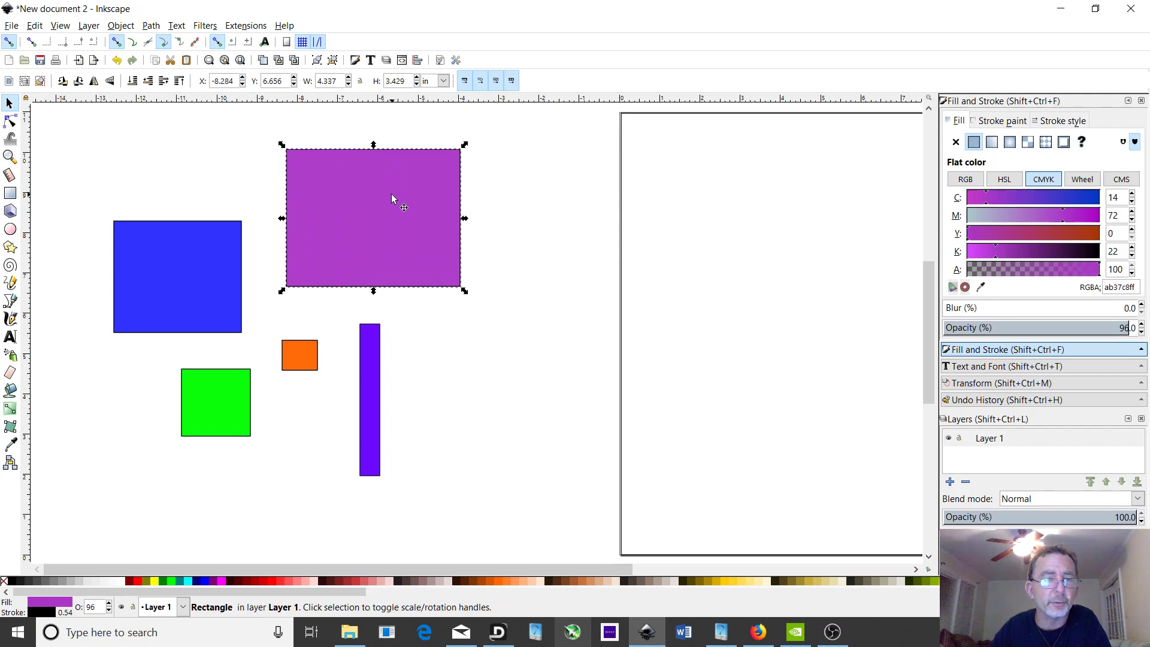
Group the purple rectangle with the four-rectangle group and move the combined group closer to the page.
left_click_drag(67, 119, 529, 501)
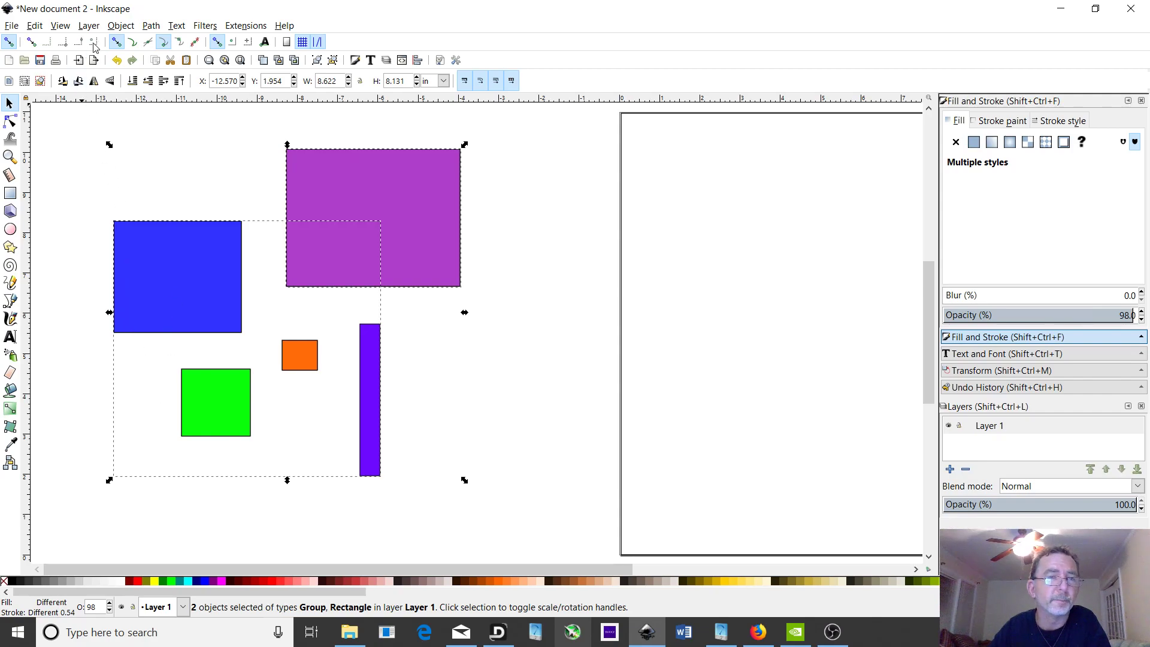
left_click(119, 28)
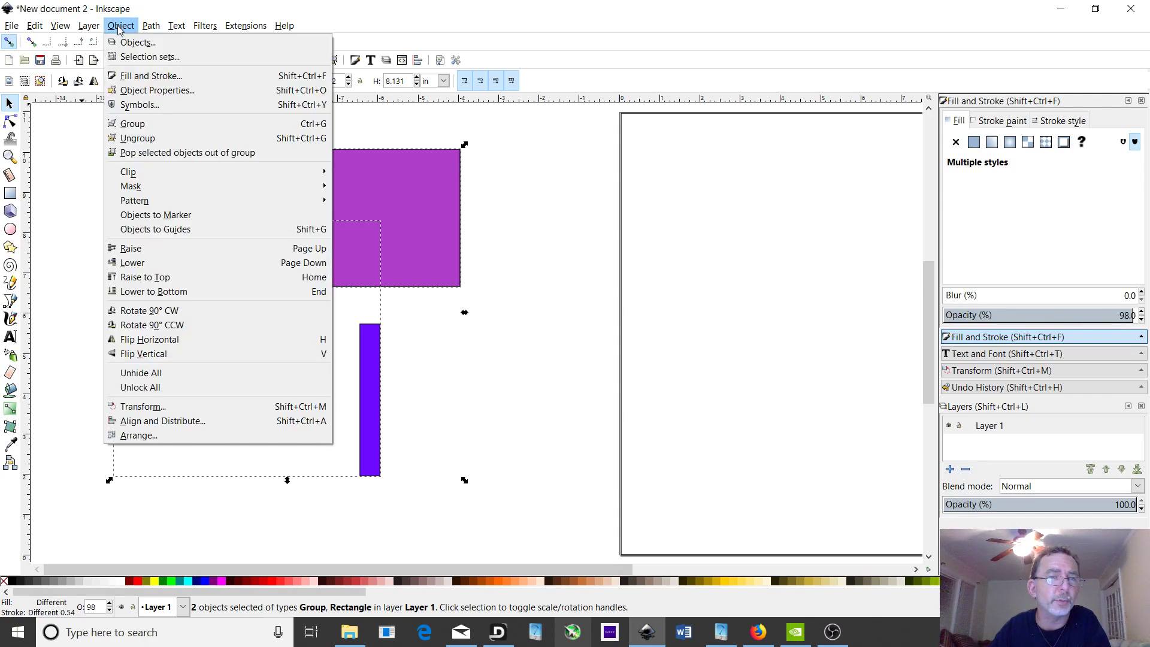
left_click(135, 125)
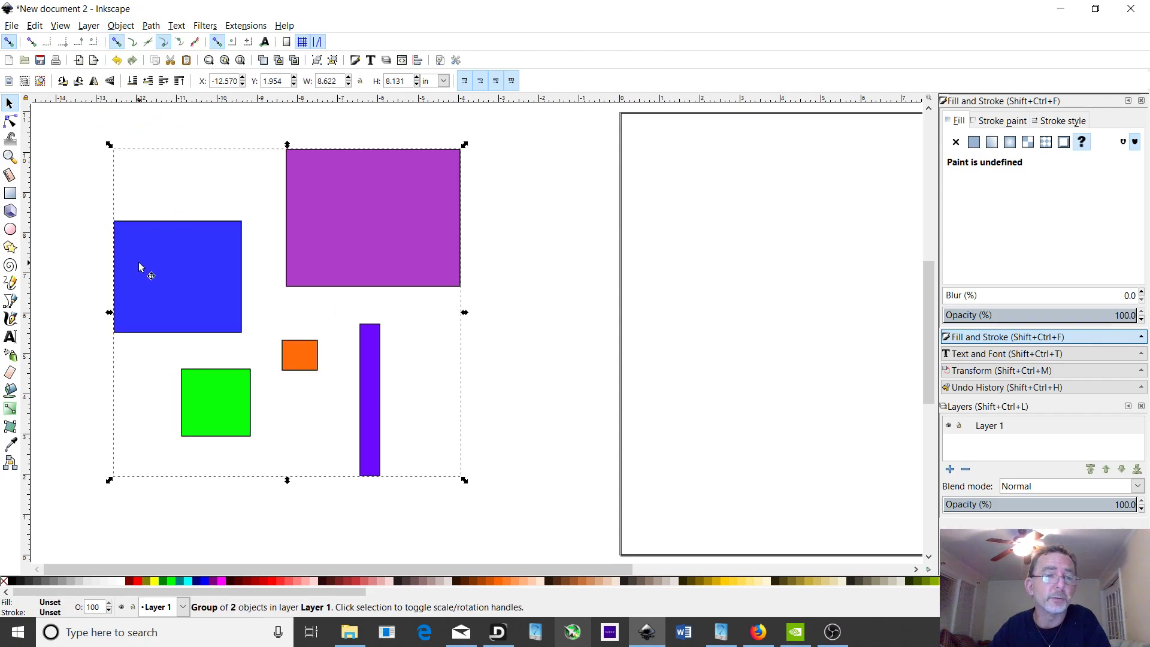
left_click_drag(137, 268, 200, 310)
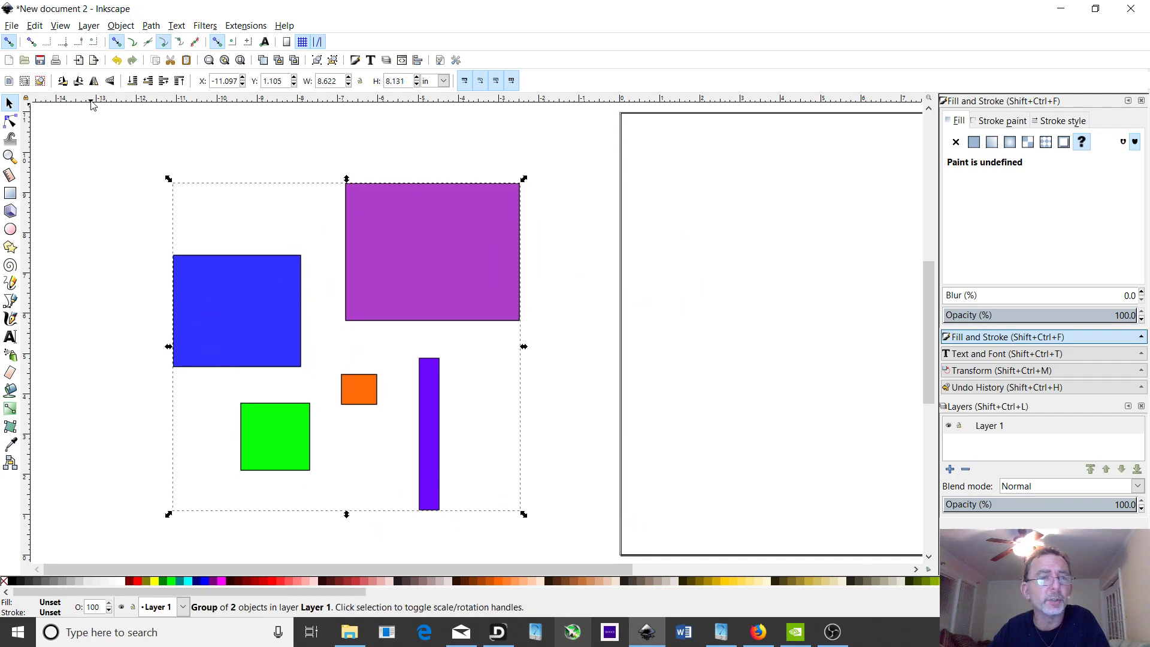
Ungroup the combined group and move the purple rectangle on its own onto the page.
left_click(120, 26)
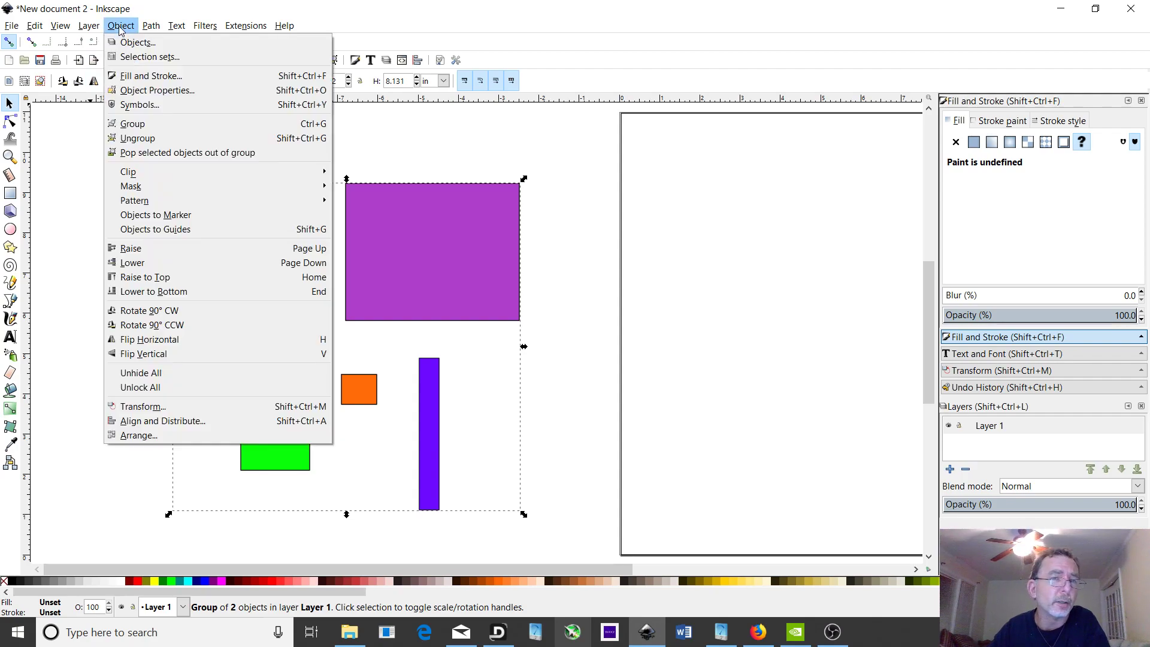
left_click(153, 139)
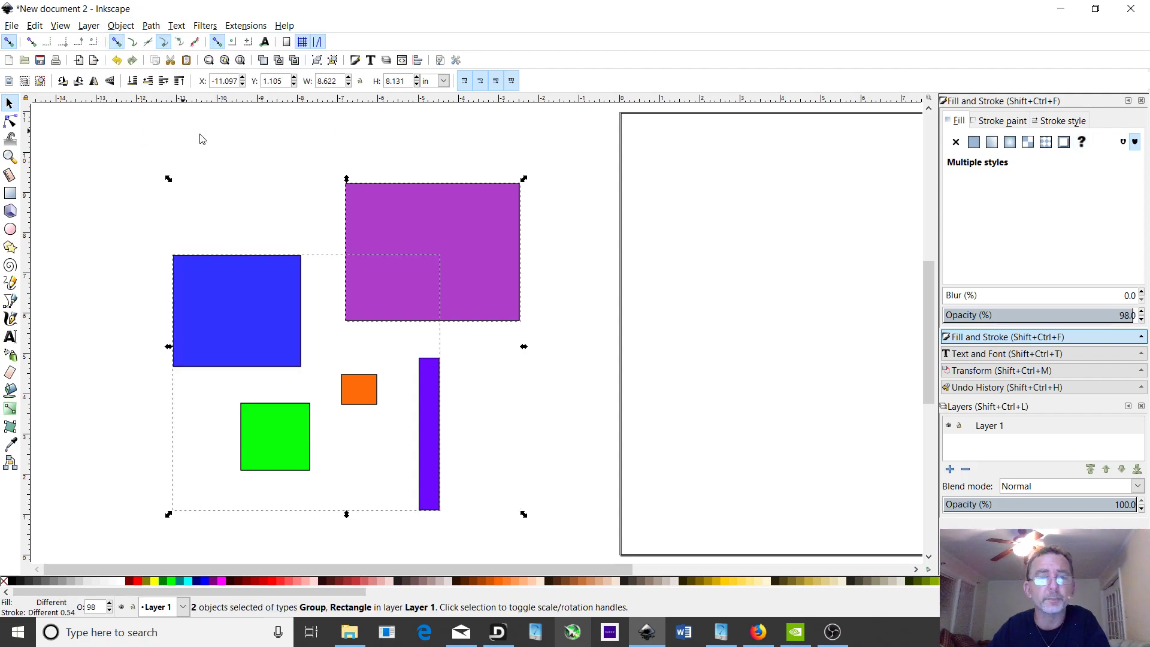
mouse_move(387, 210)
left_mouse_down()
mouse_move(439, 178)
mouse_move(378, 197)
left_mouse_up()
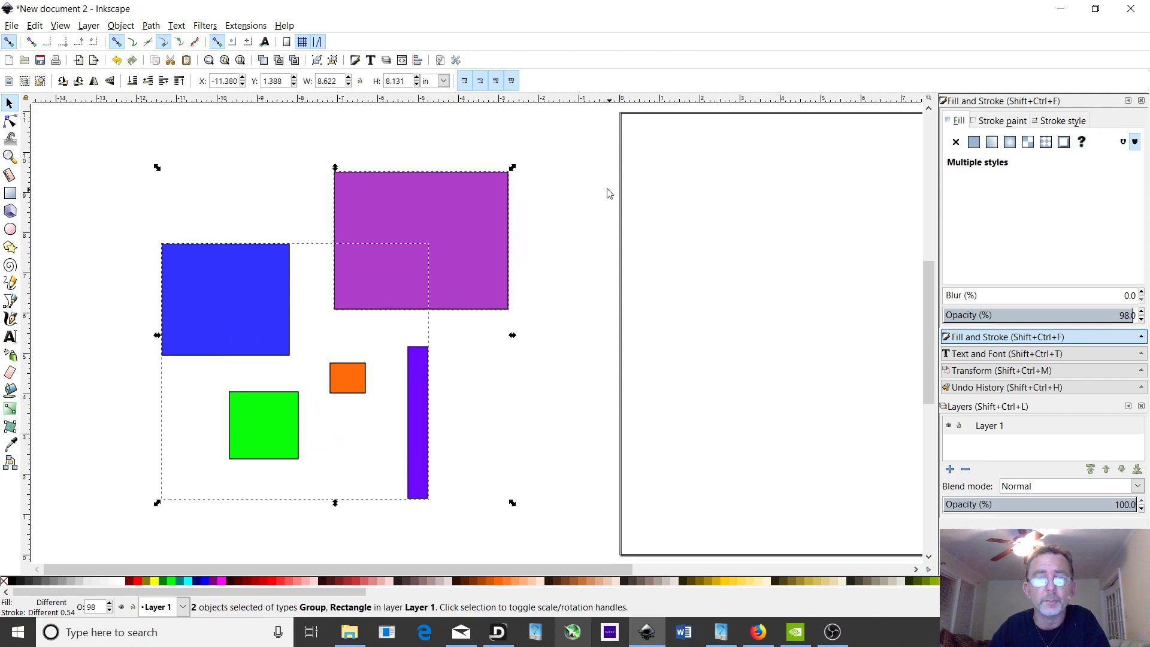
left_click(602, 171)
left_click_drag(429, 213, 737, 187)
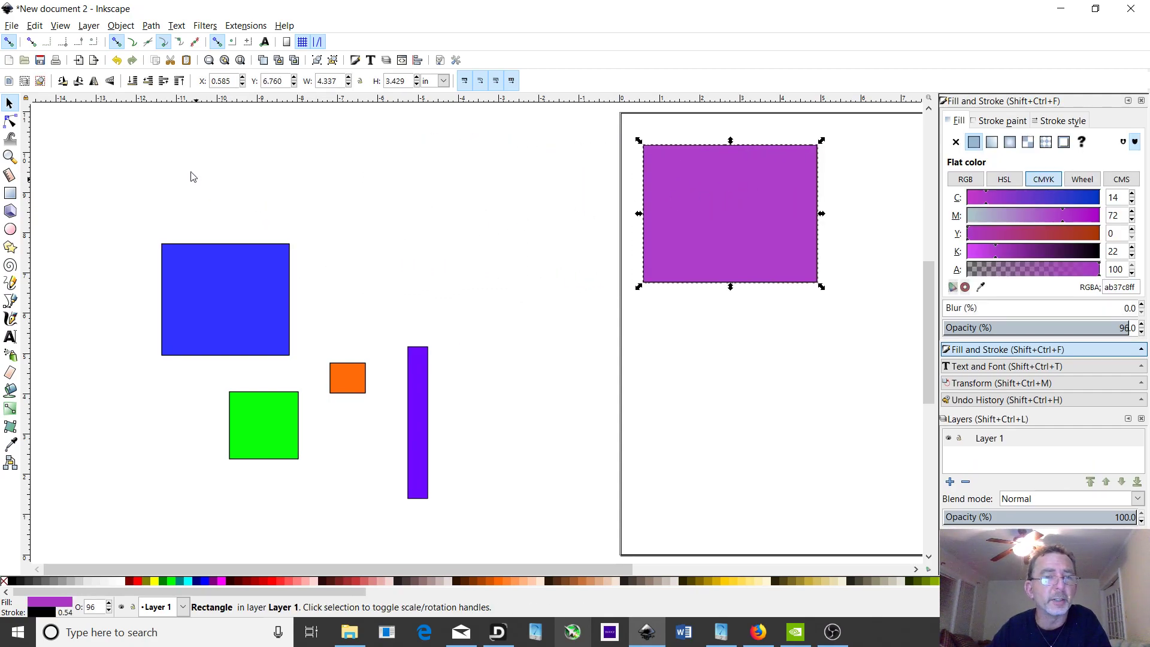
Move the four-rectangle group up toward the page, ungroup it into separate rectangles and clear the selection.
left_click(120, 25)
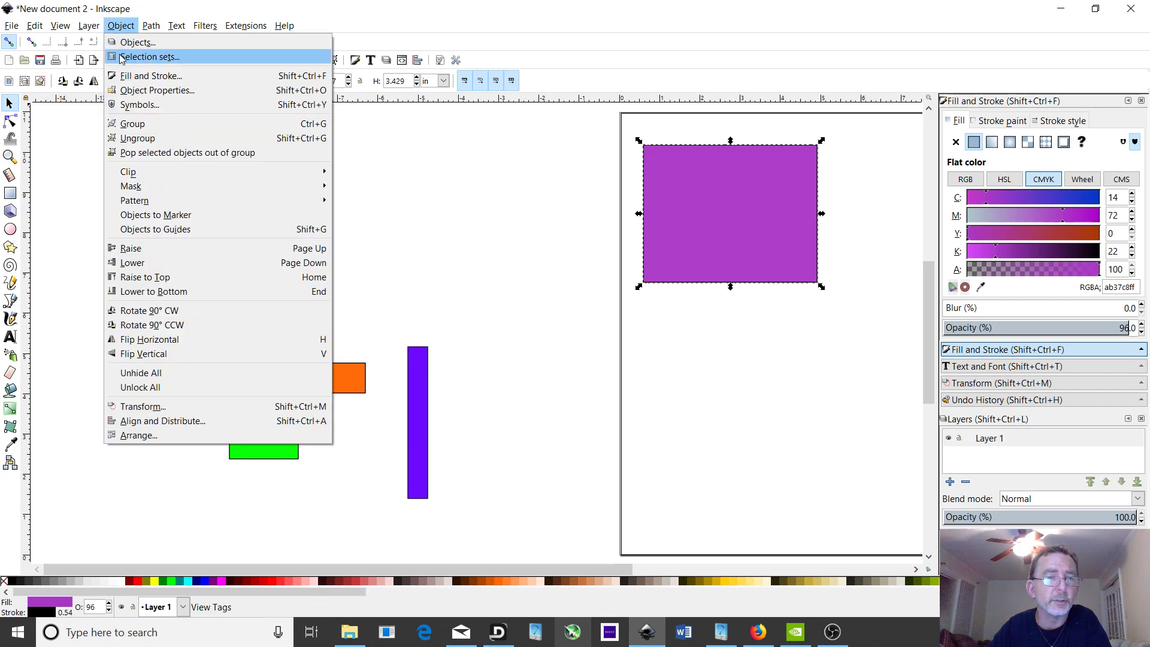
left_click(139, 139)
left_click(215, 276)
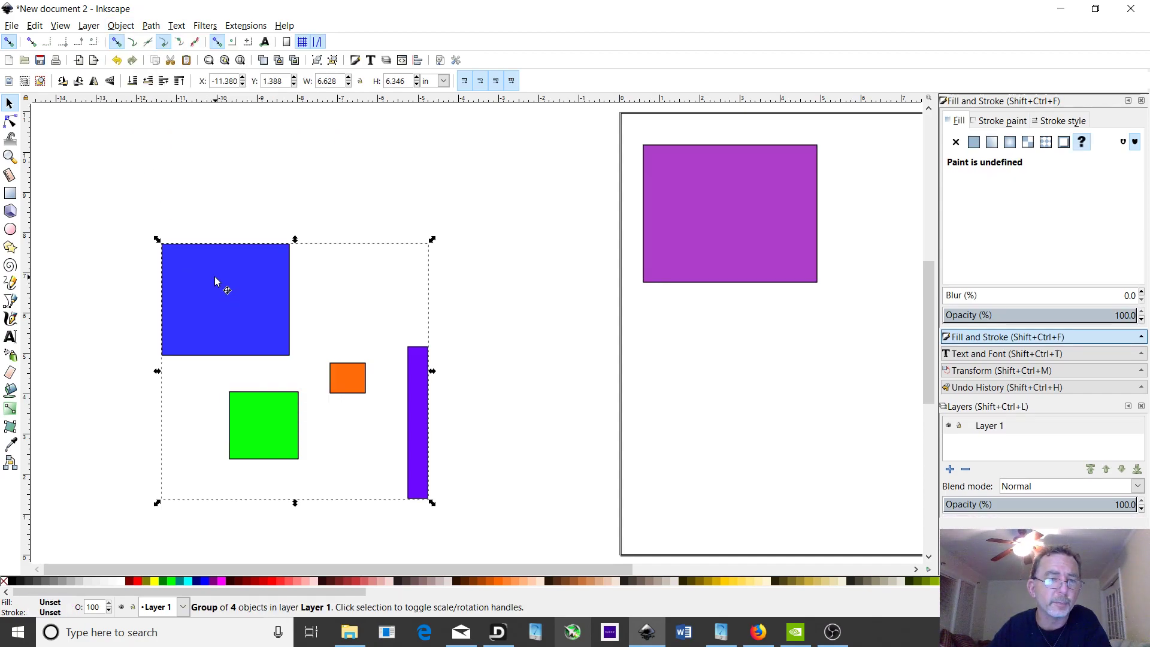
left_click(227, 217)
left_click_drag(200, 257, 247, 225)
left_click(123, 27)
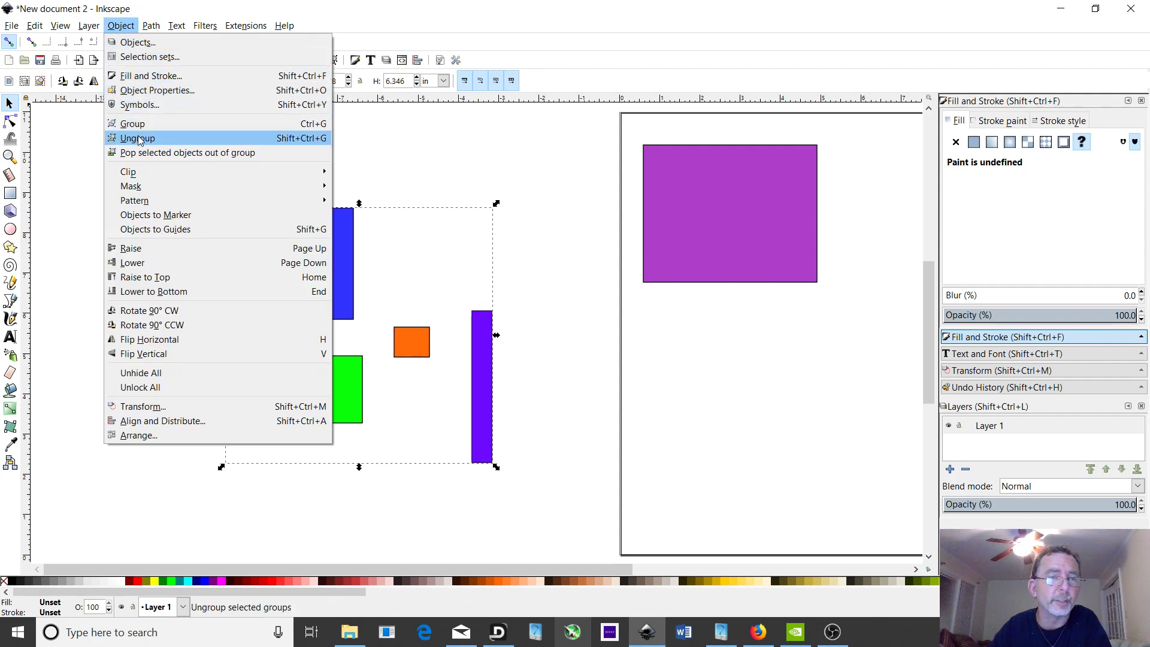
left_click(142, 141)
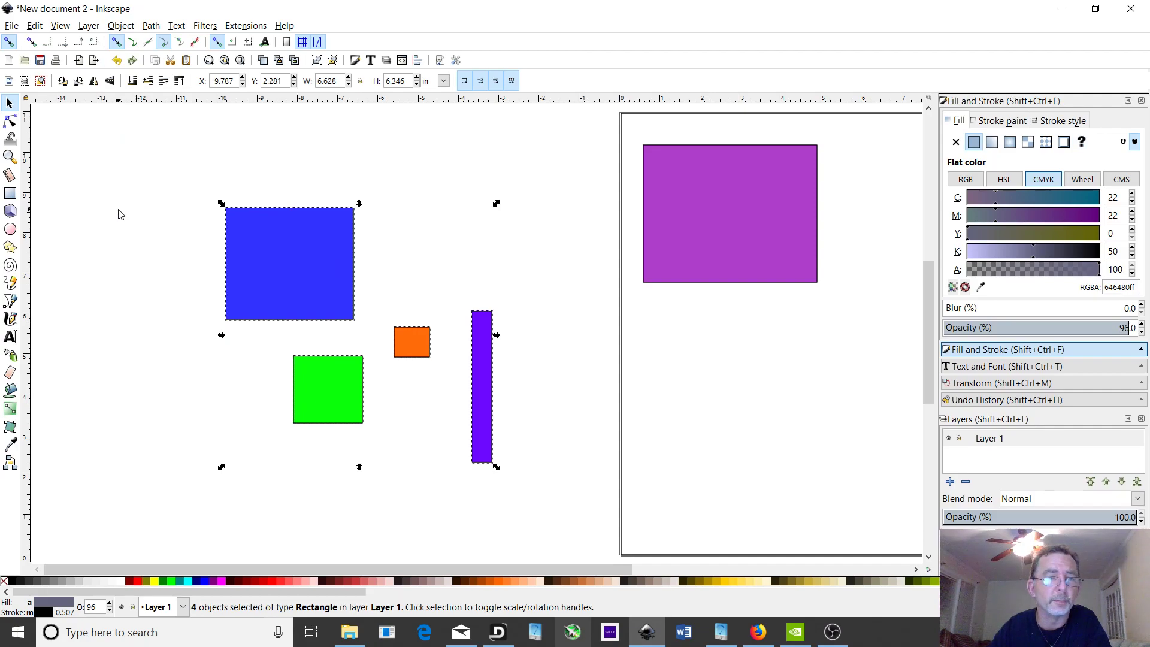
left_click(91, 185)
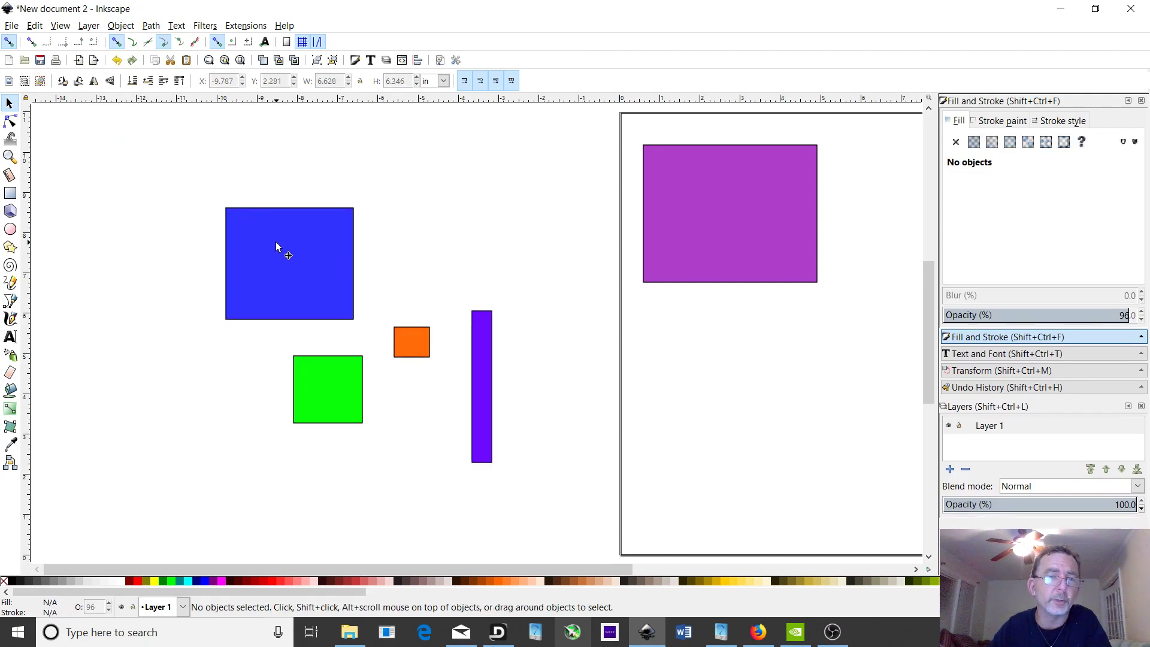
Move the green rectangle above the others and place the blue one below it, beside the orange rectangle.
mouse_move(283, 244)
left_mouse_down()
mouse_move(228, 198)
mouse_move(149, 205)
mouse_move(126, 242)
mouse_move(120, 287)
mouse_move(144, 298)
left_mouse_up()
left_click_drag(312, 383, 348, 199)
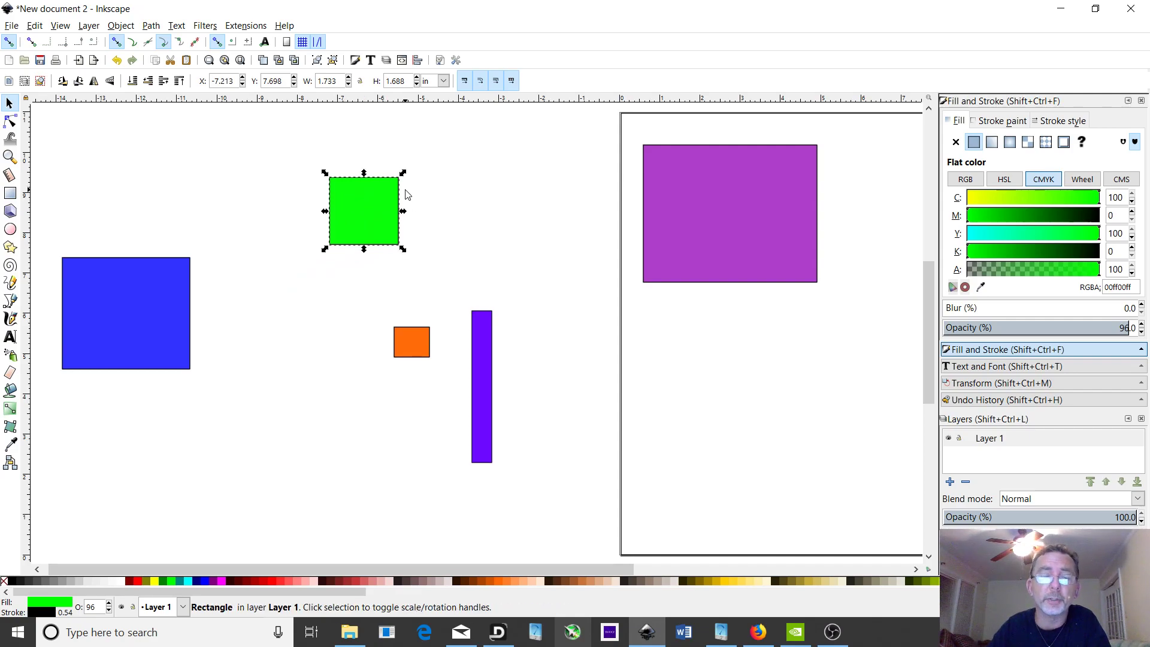
left_click_drag(118, 300, 271, 326)
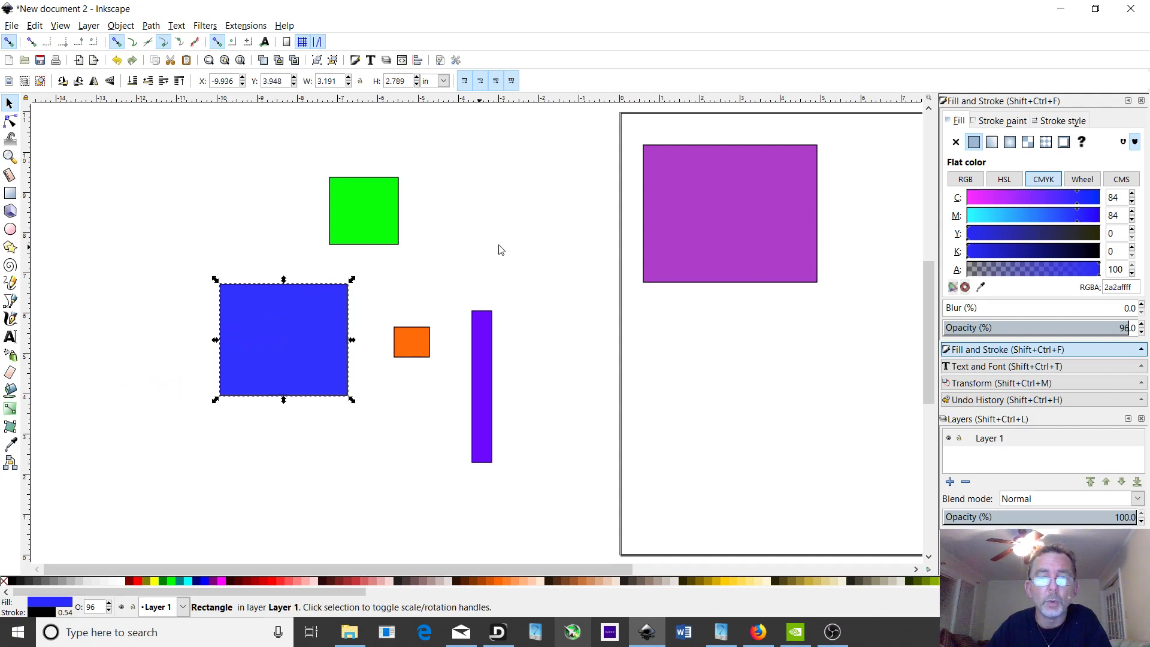
Bring the purple rectangle back off the page and stack the violet bar, green, blue and orange rectangles over it.
left_click_drag(727, 202, 321, 195)
left_click_drag(488, 378, 252, 323)
left_click_drag(321, 346, 355, 241)
left_click_drag(281, 325, 333, 231)
left_click_drag(411, 333, 318, 206)
Group all five overlapping rectangles and delete the group.
left_click_drag(42, 127, 482, 333)
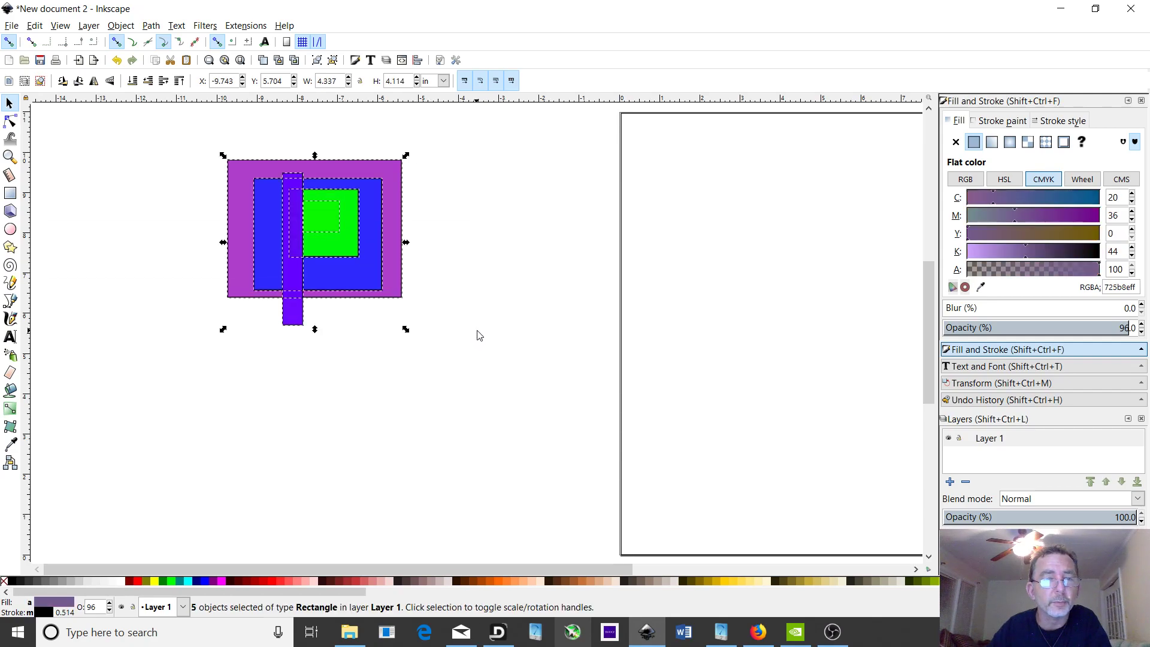
left_click(122, 25)
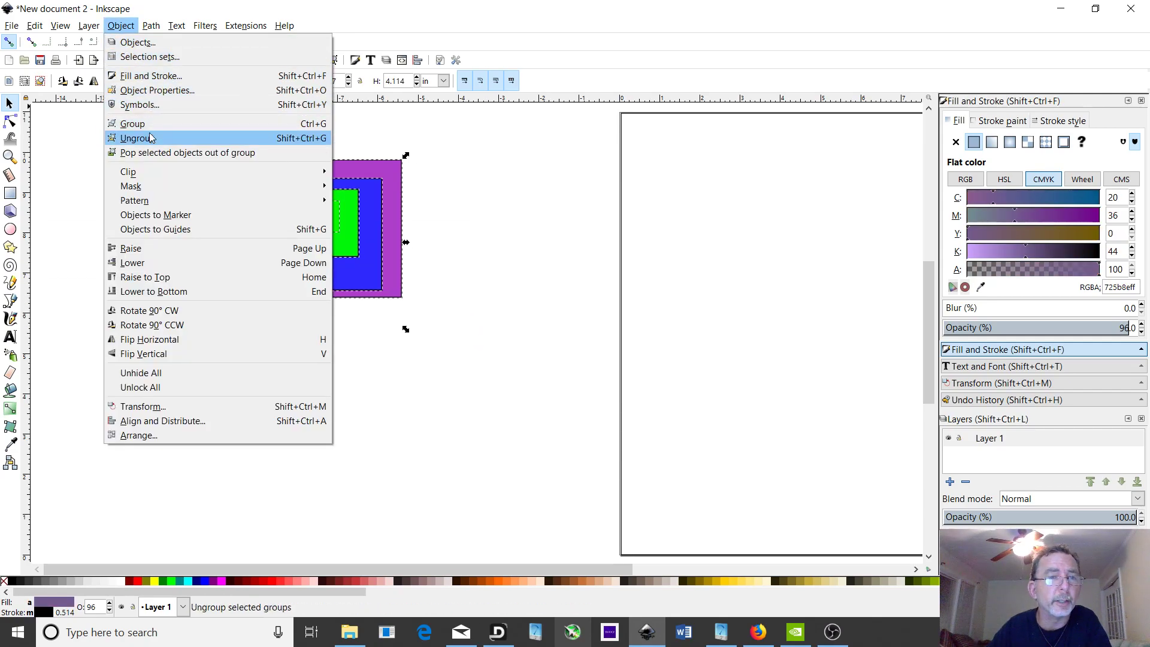
left_click(133, 124)
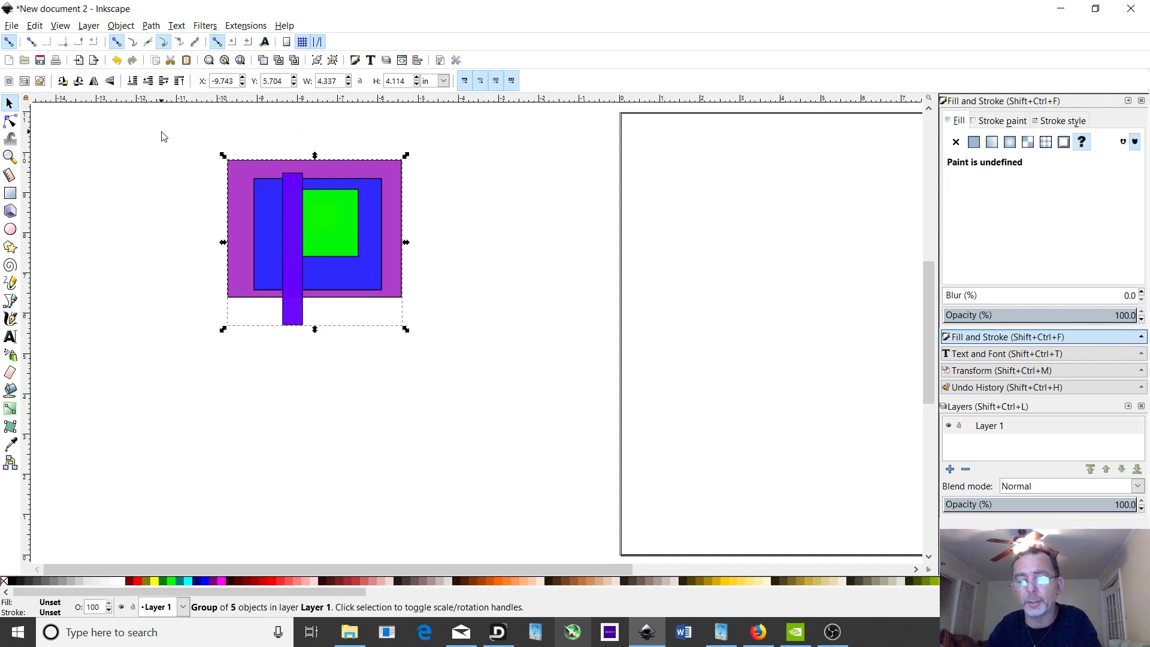
key("Delete")
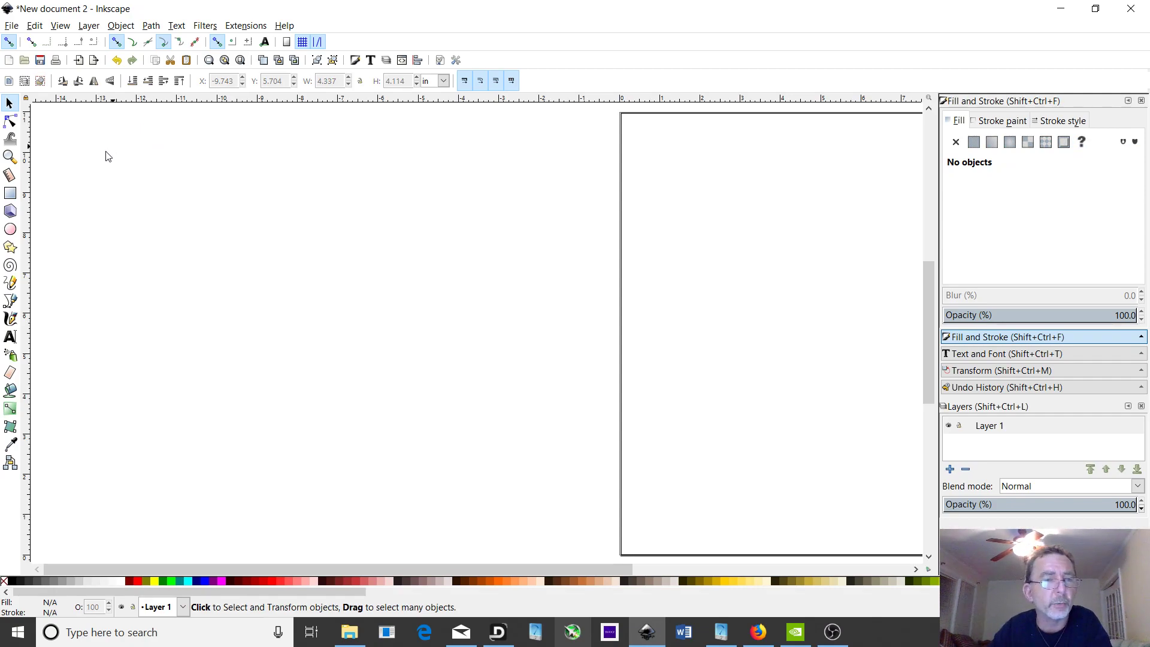
Draw a circle with a radius of about 0.97 in and, beside it, a wide ellipse with radii of about 3.32 by 0.99 in.
left_click(10, 230)
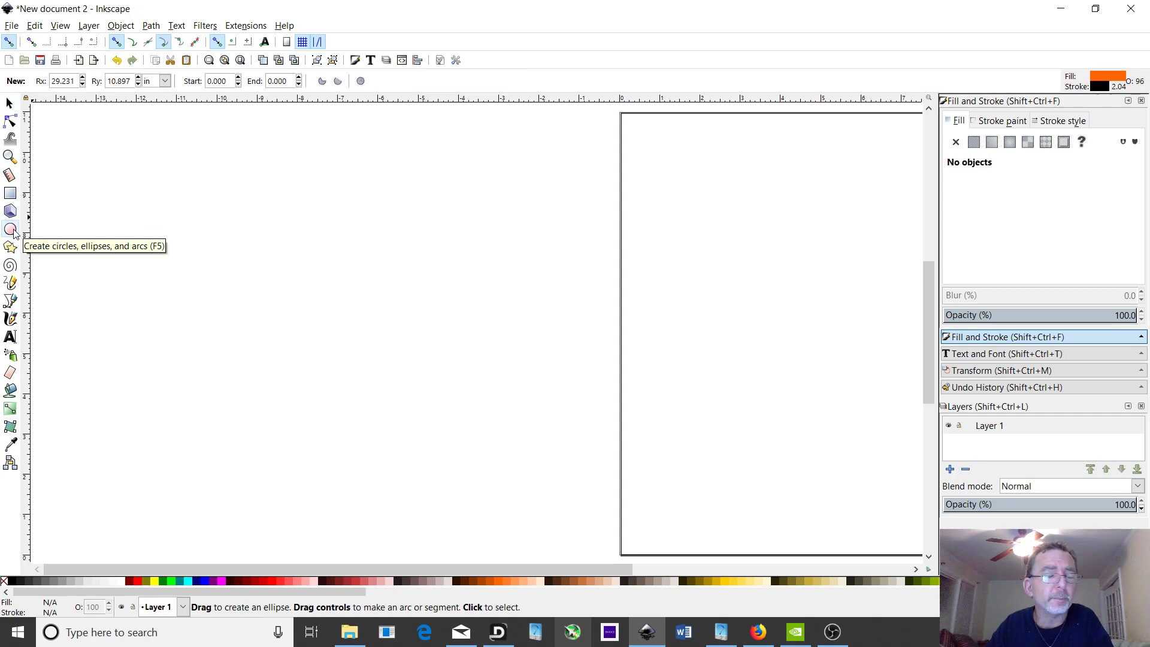
left_click(8, 104)
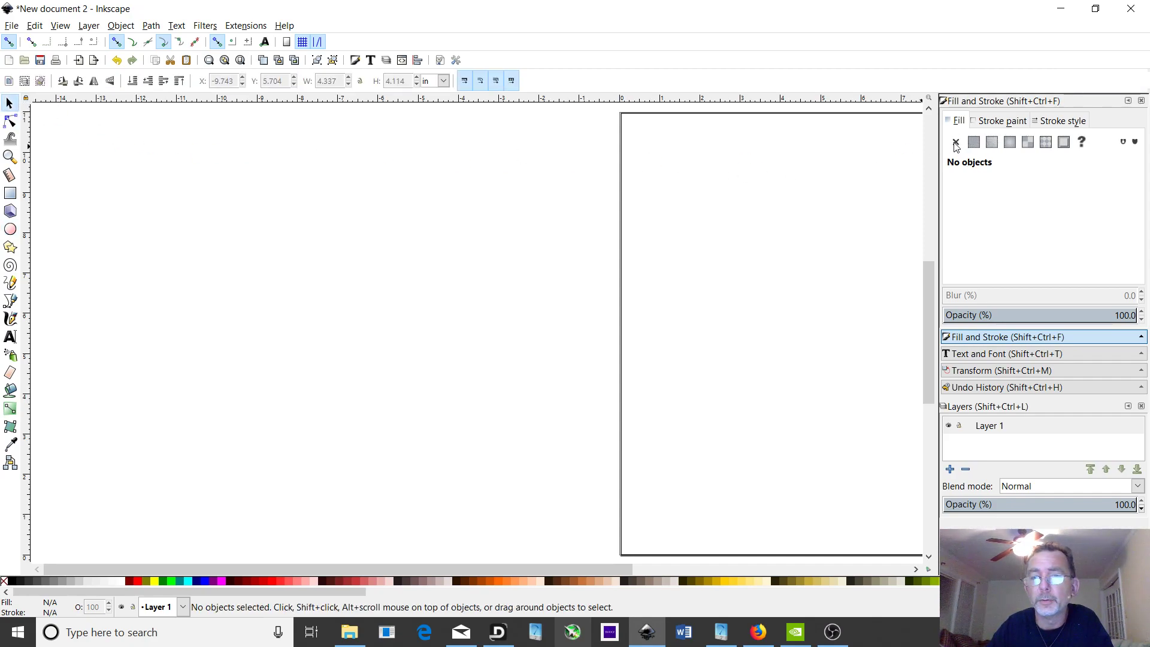
left_click(10, 228)
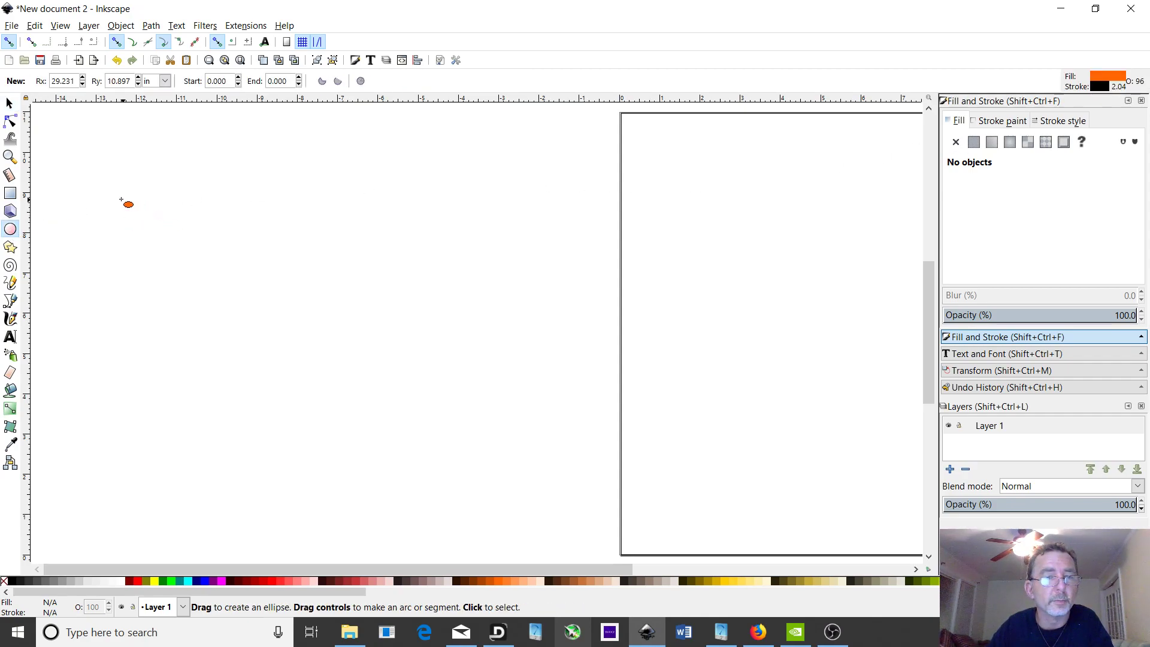
mouse_move(120, 198)
left_mouse_down()
mouse_move(217, 205)
mouse_move(302, 234)
mouse_move(302, 272)
mouse_move(252, 319)
mouse_move(237, 310)
mouse_move(292, 325)
mouse_move(318, 373)
mouse_move(448, 482)
mouse_move(384, 432)
mouse_move(243, 358)
mouse_move(249, 334)
mouse_move(190, 294)
mouse_move(203, 274)
left_mouse_up()
key("ctrl")
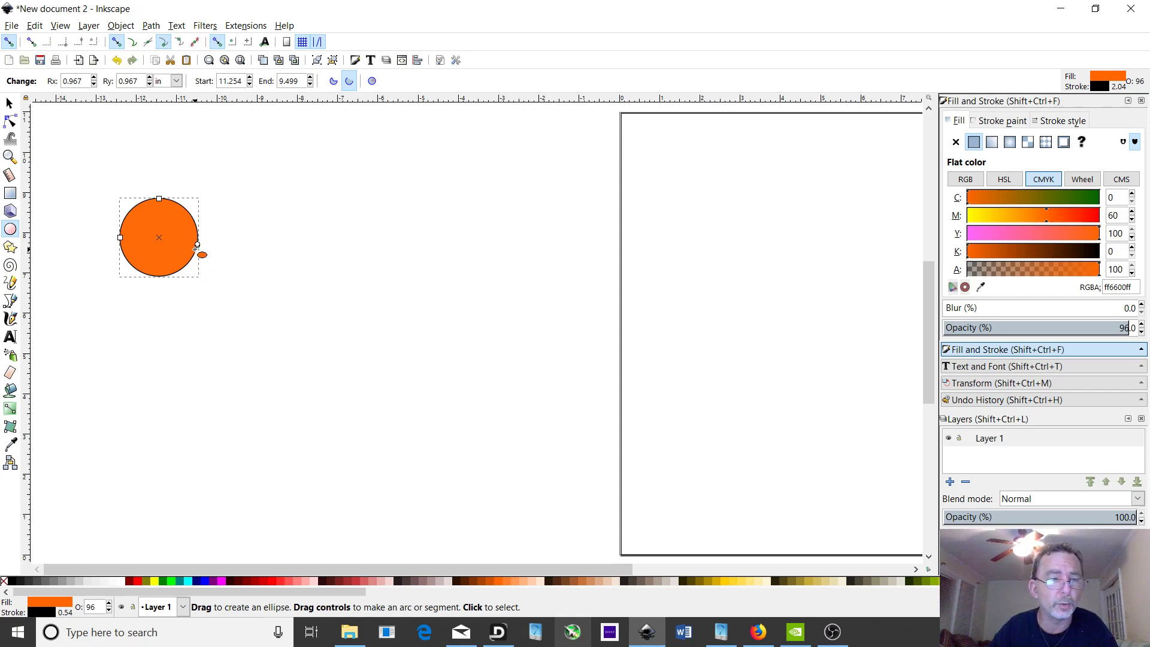
left_click_drag(249, 246, 516, 328)
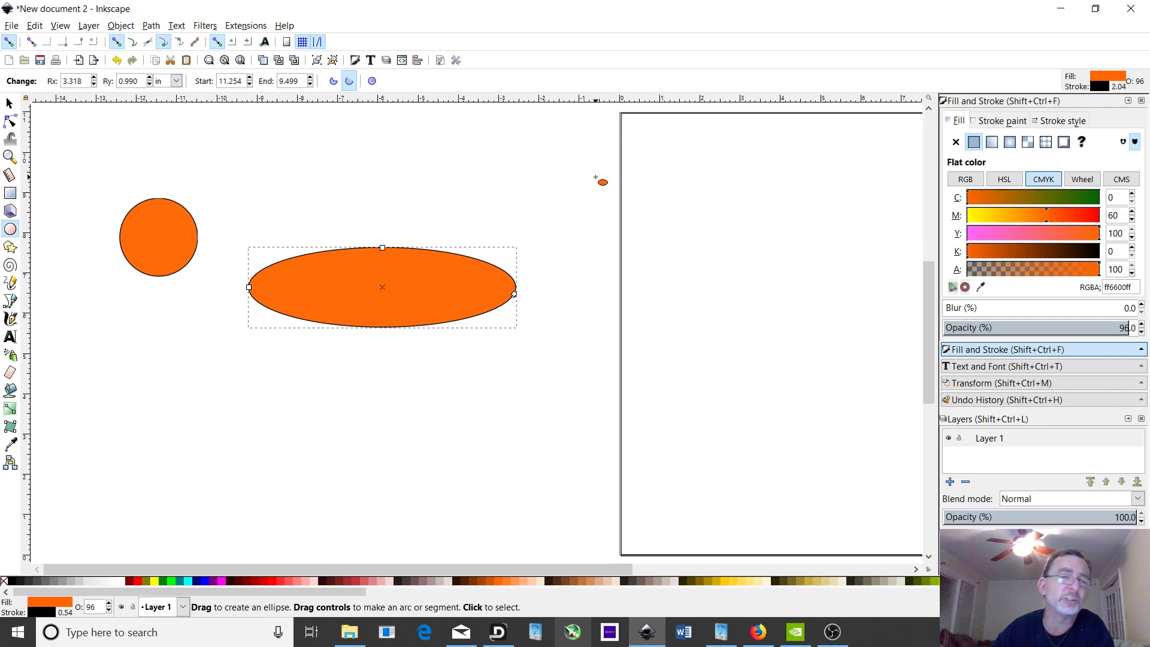
Remove the fill from both the wide ellipse and the circle.
left_click(956, 141)
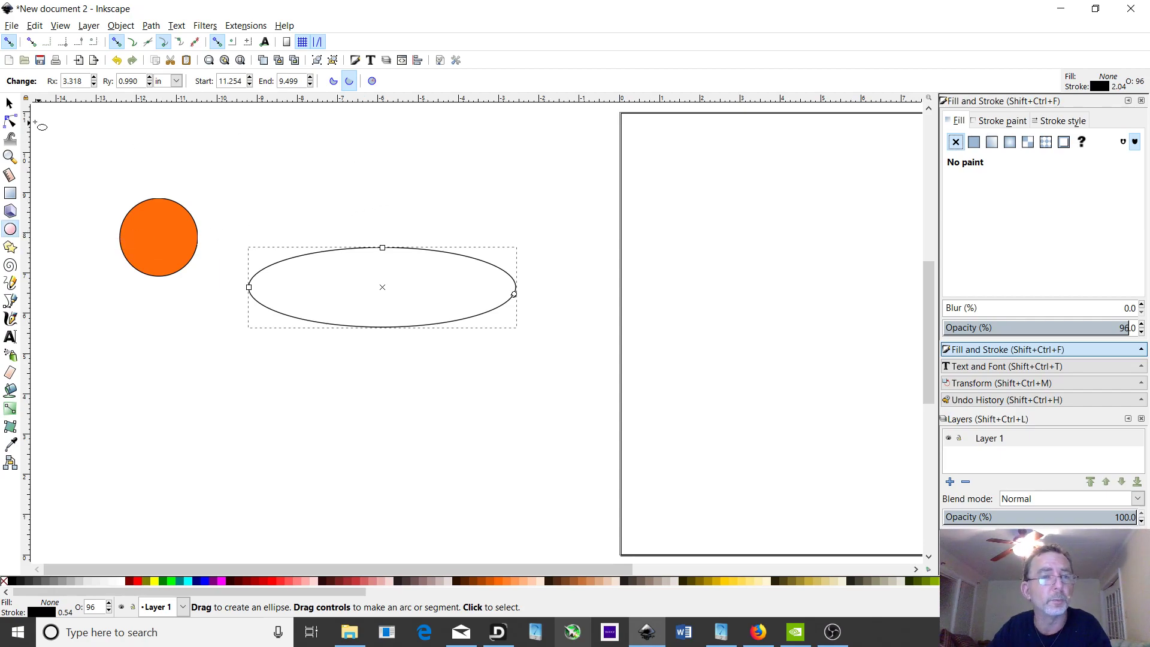
left_click(10, 104)
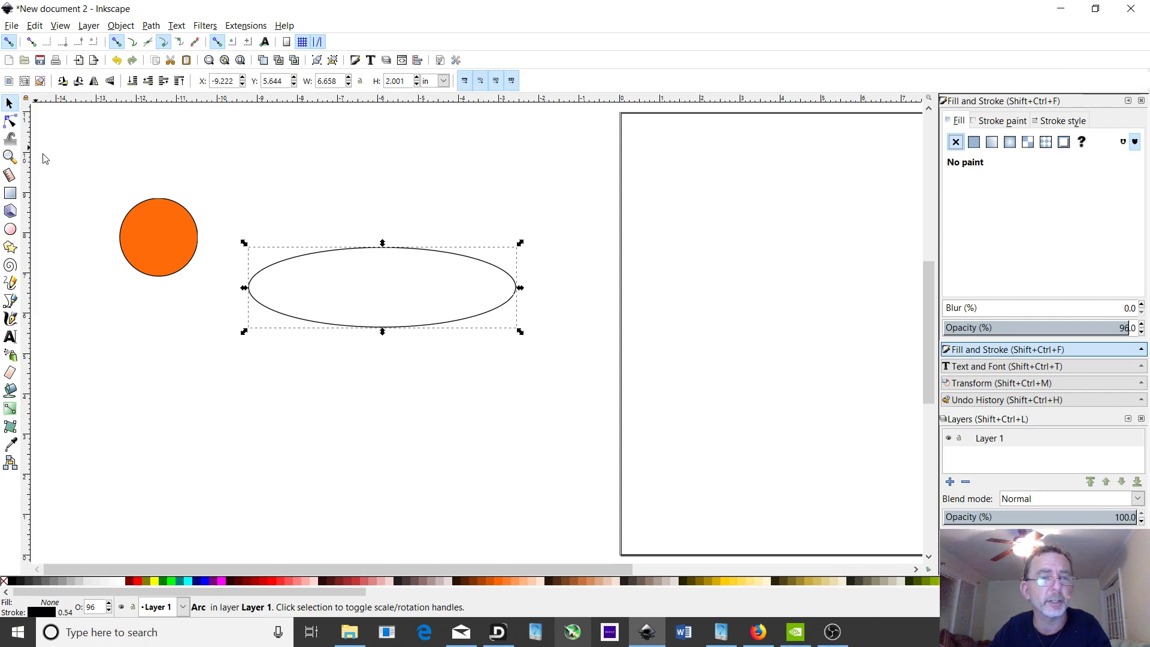
left_click(133, 211)
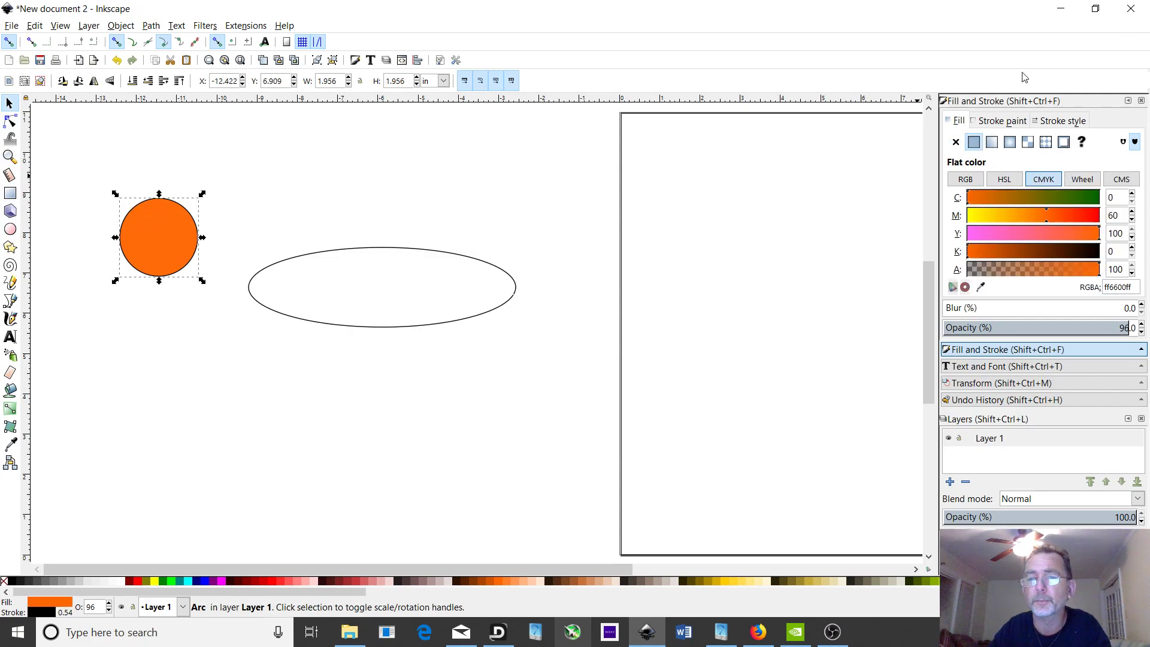
left_click(957, 144)
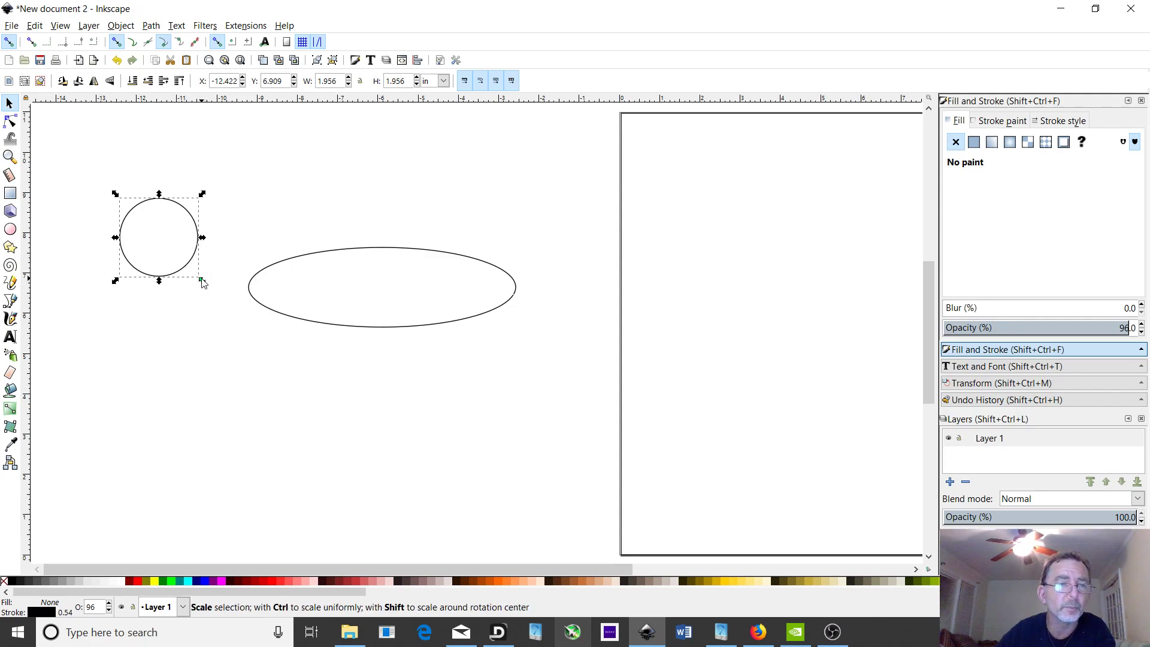
Stretch the circle into a tall ellipse about 2.68 in wide and 4.61 in high, left of the wide ellipse.
left_click_drag(203, 283, 207, 385)
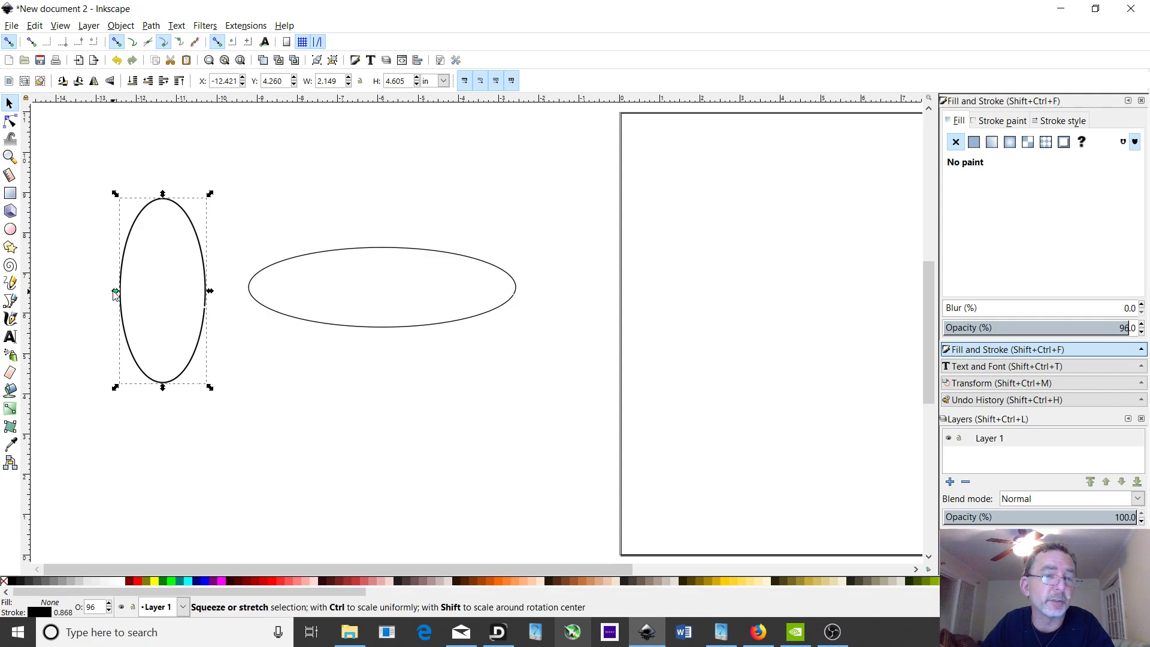
mouse_move(114, 289)
left_mouse_down()
mouse_move(154, 301)
mouse_move(131, 302)
left_mouse_up()
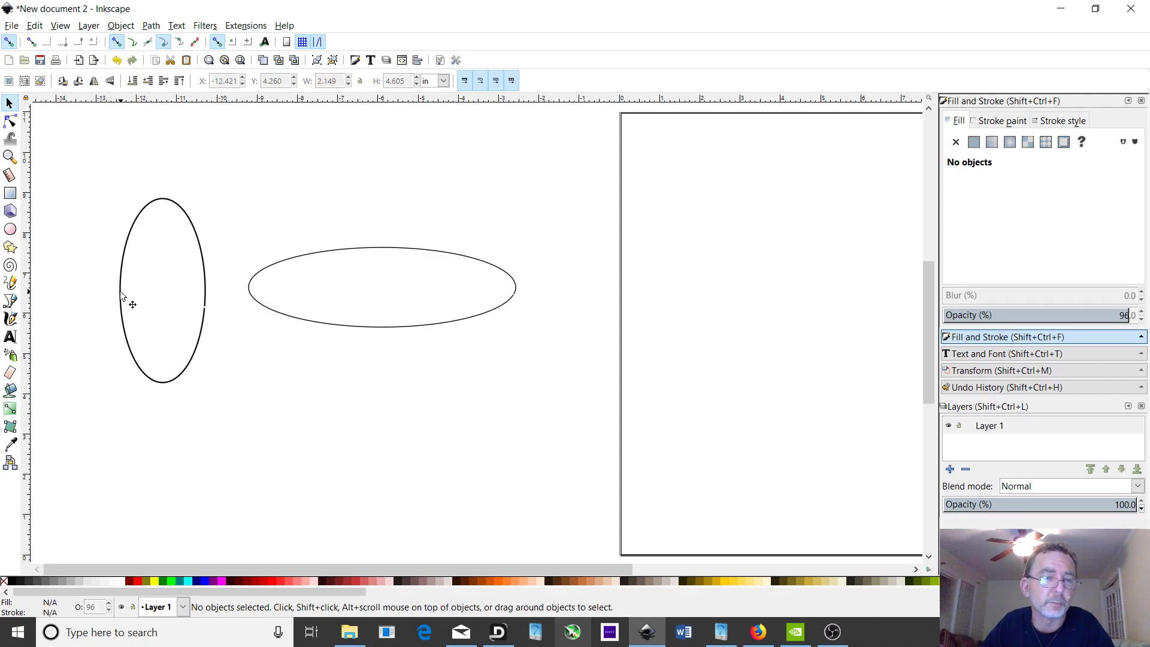
left_click(119, 293)
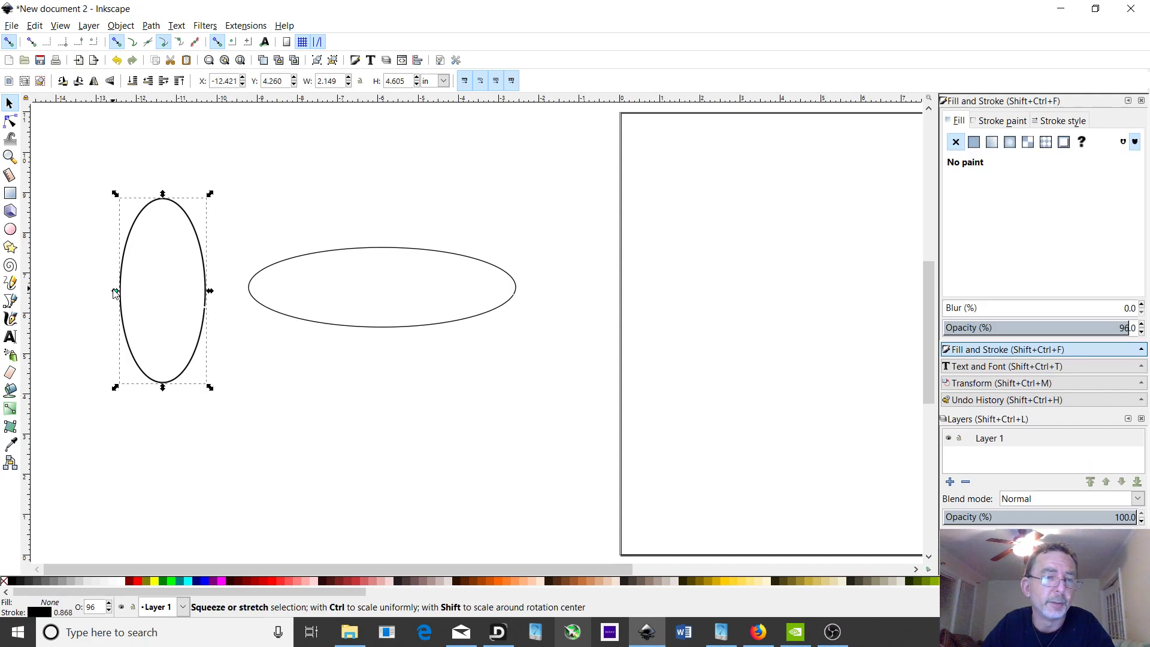
left_click_drag(115, 292, 309, 313)
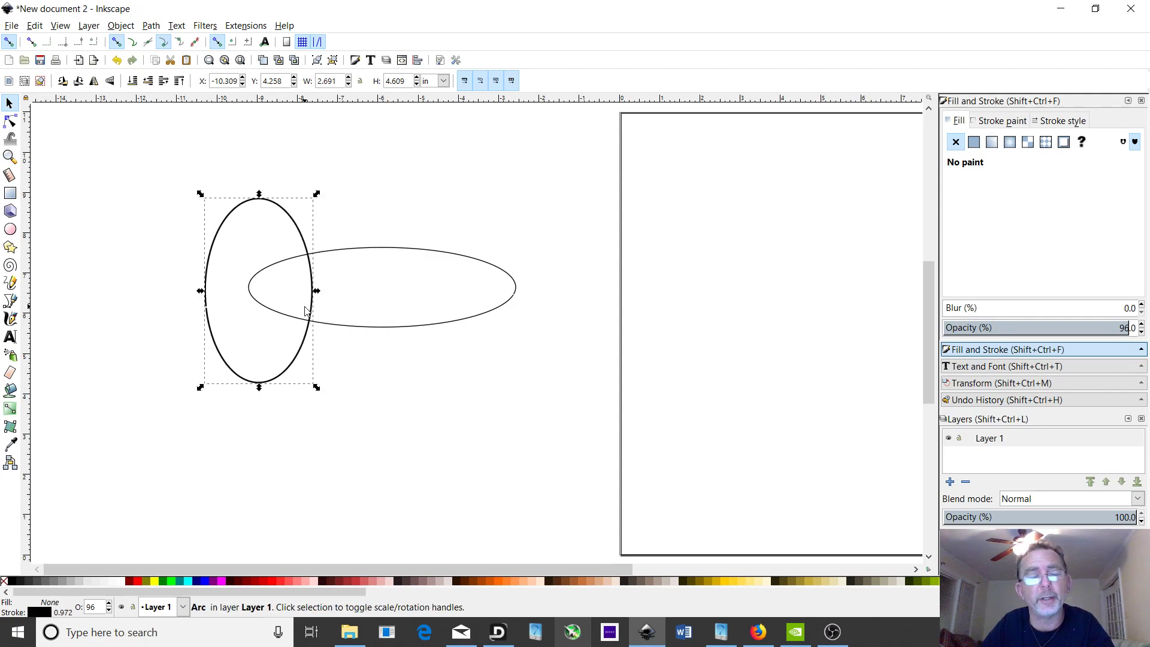
left_click_drag(316, 292, 102, 286)
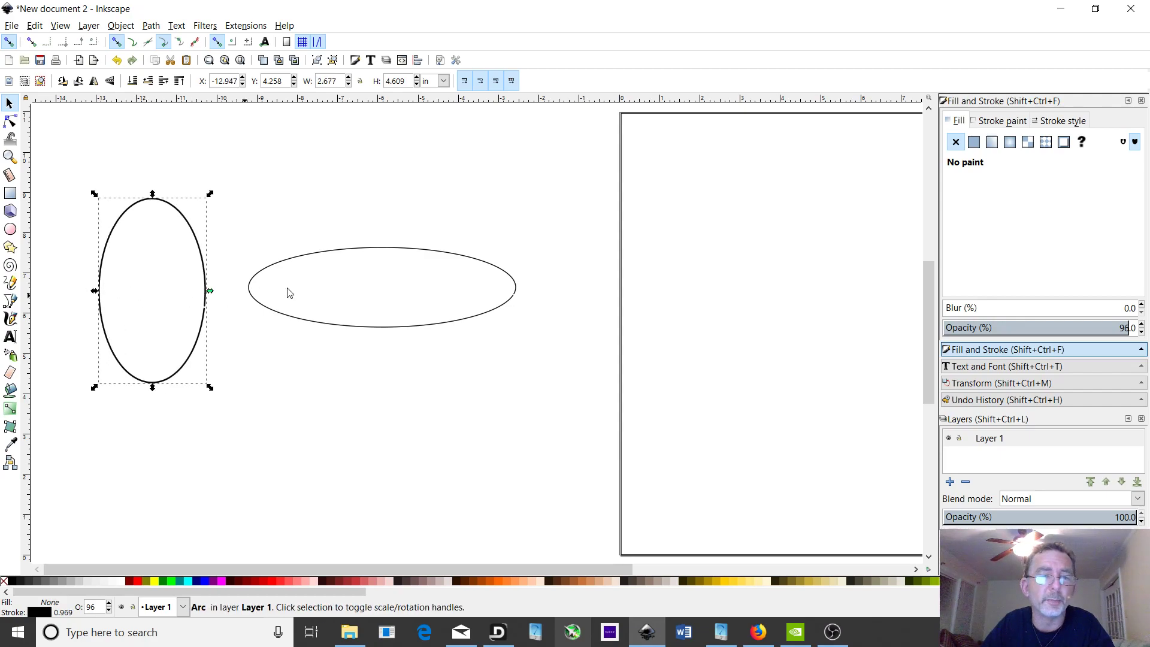
Stretch the wide ellipse slightly upward to a height of about 2.07 in.
left_click(383, 248)
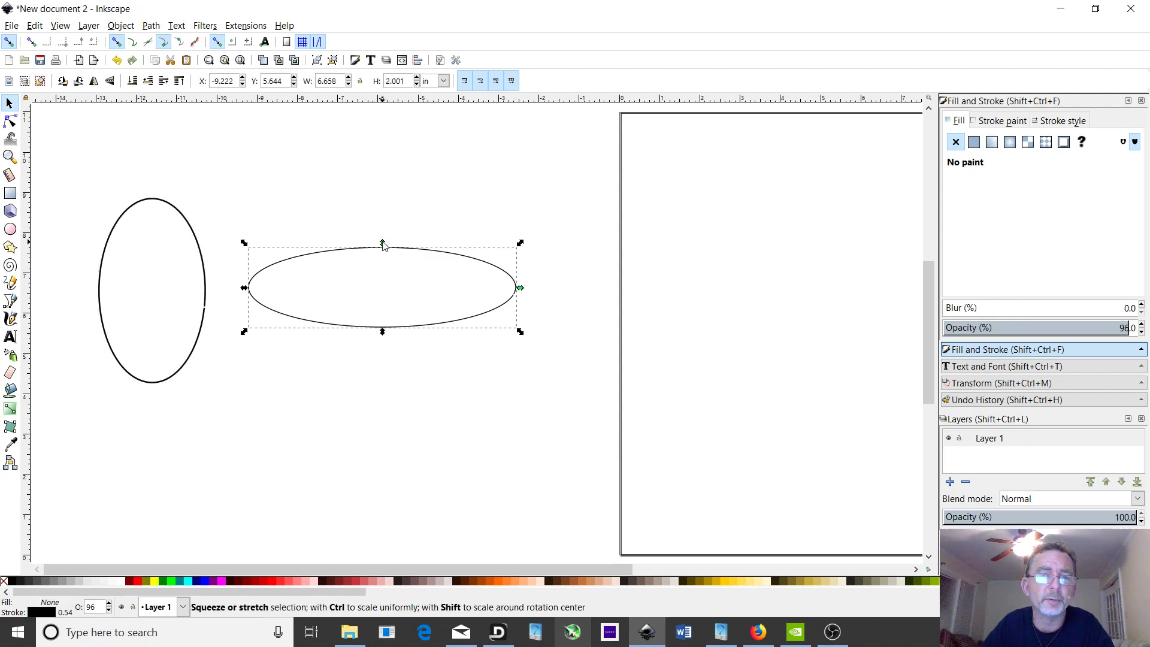
mouse_move(383, 245)
left_mouse_down()
mouse_move(342, 377)
mouse_move(369, 470)
mouse_move(362, 380)
mouse_move(381, 243)
left_mouse_up()
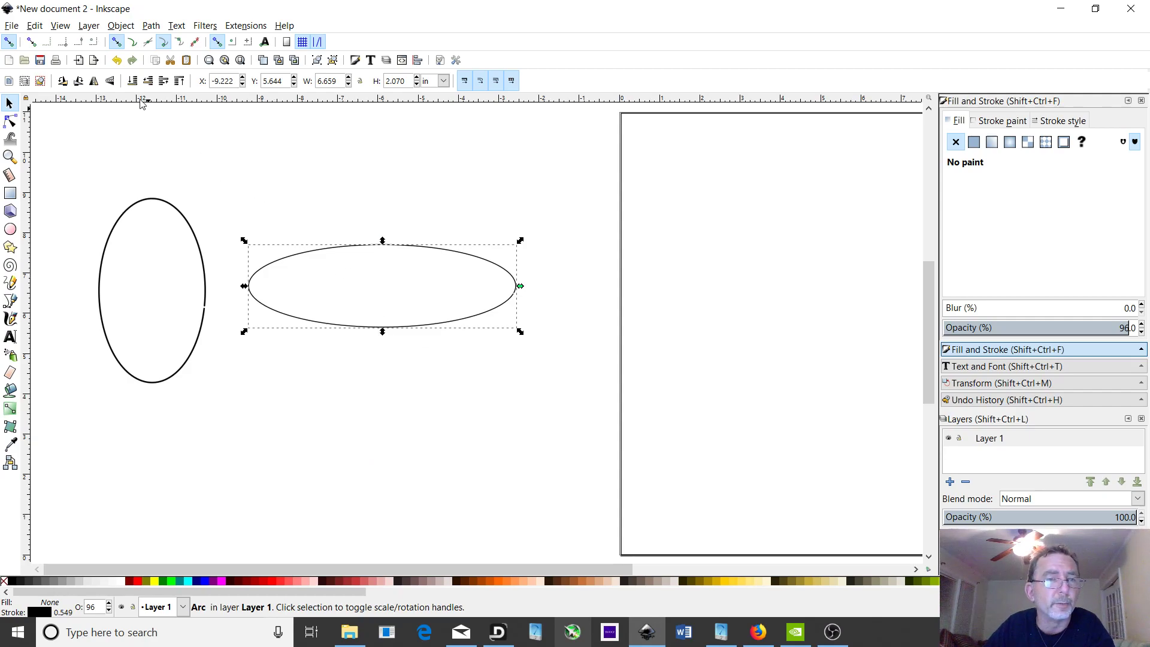
Rotate the wide ellipse 90° clockwise and turn it back 90° counterclockwise.
left_click(78, 81)
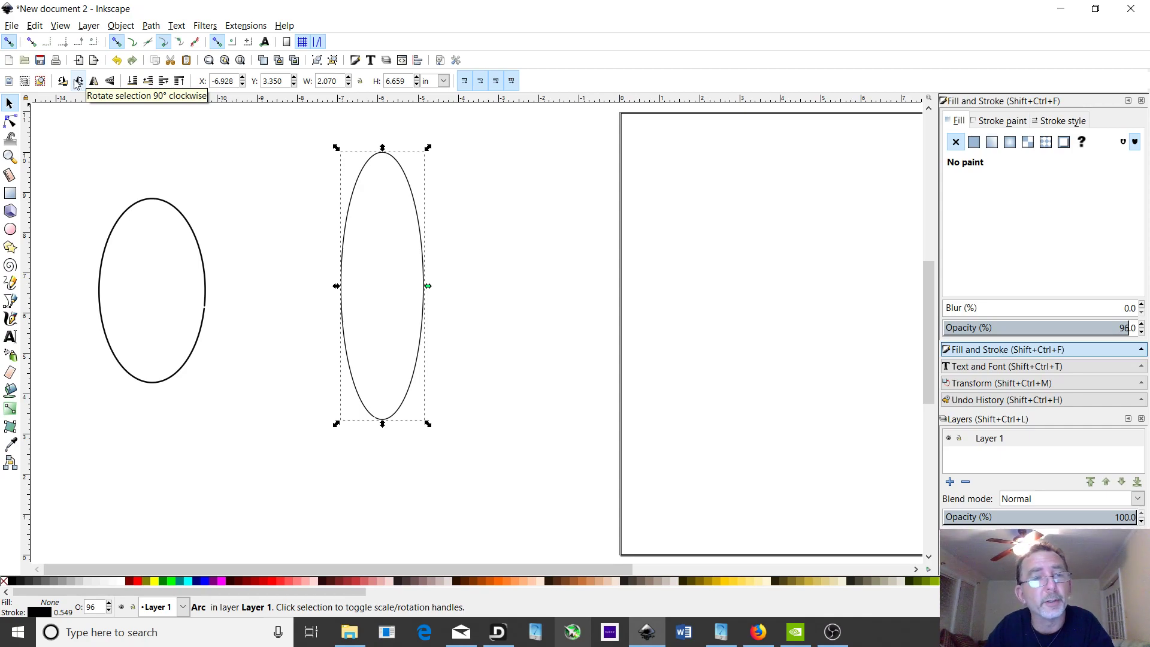
left_click(63, 82)
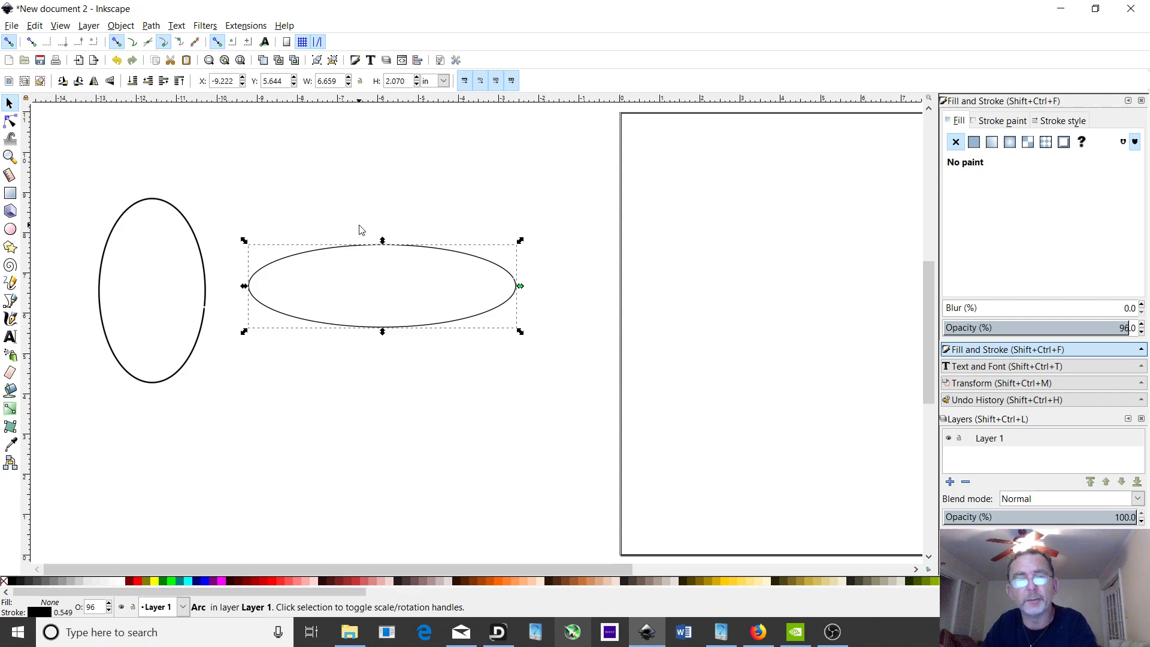
Delete the wide ellipse and the tall ellipse.
key("Delete")
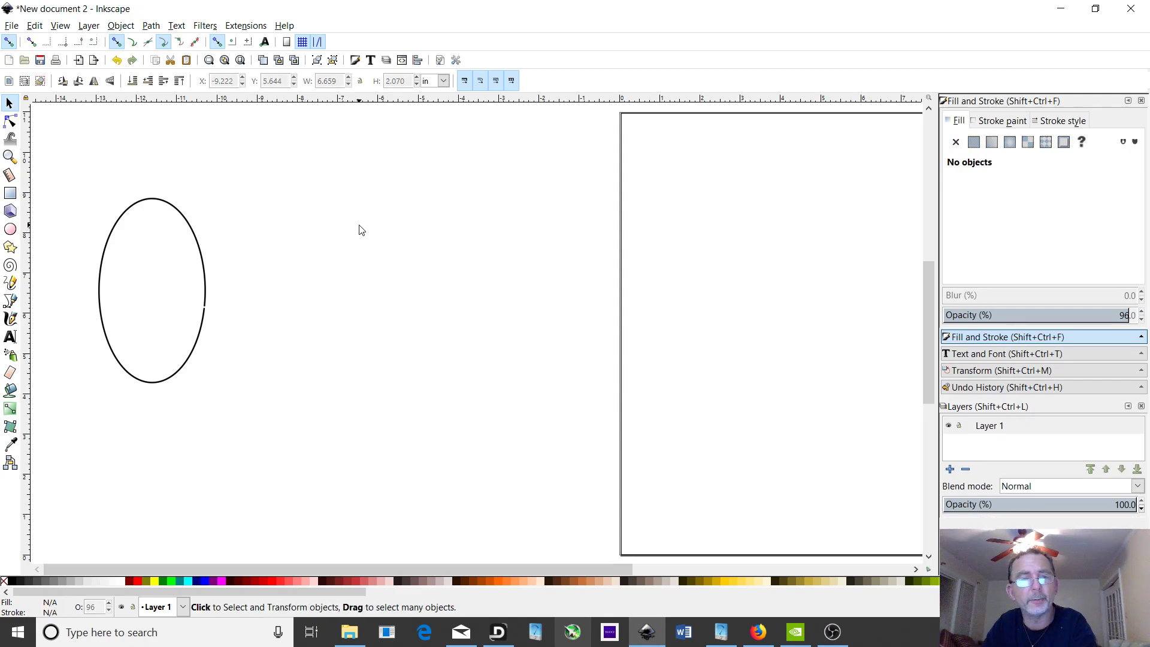
left_click(122, 220)
key("Delete")
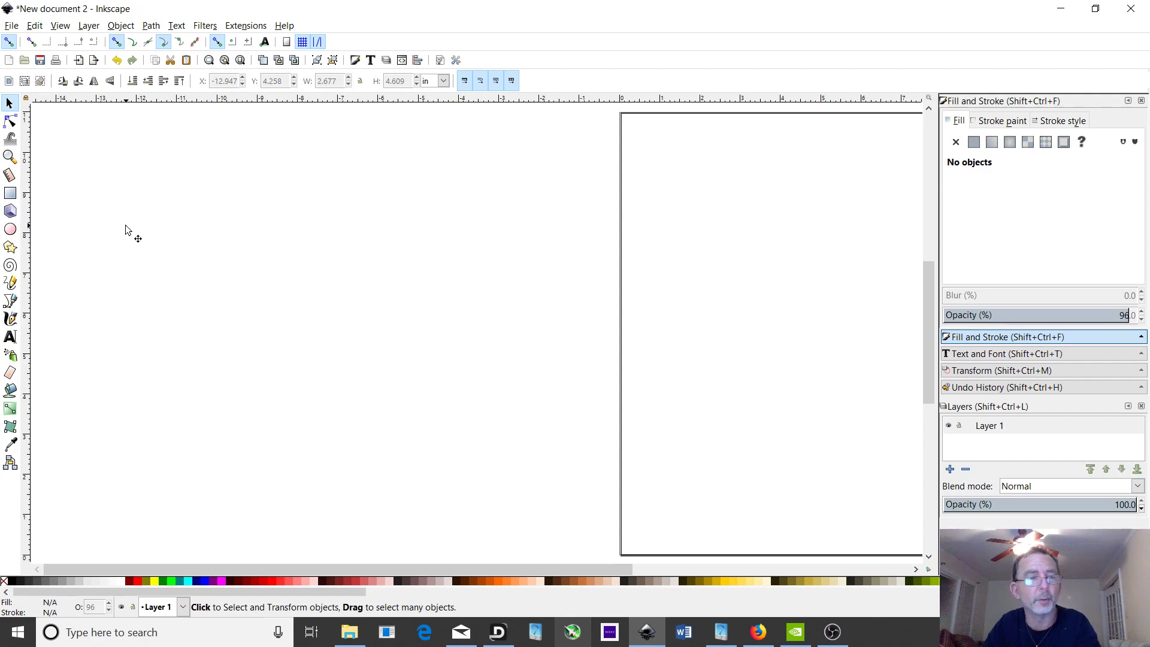
Draw a regular polygon with 5 corners and 0.160 rounding in the upper-left part of the empty canvas.
left_click(11, 248)
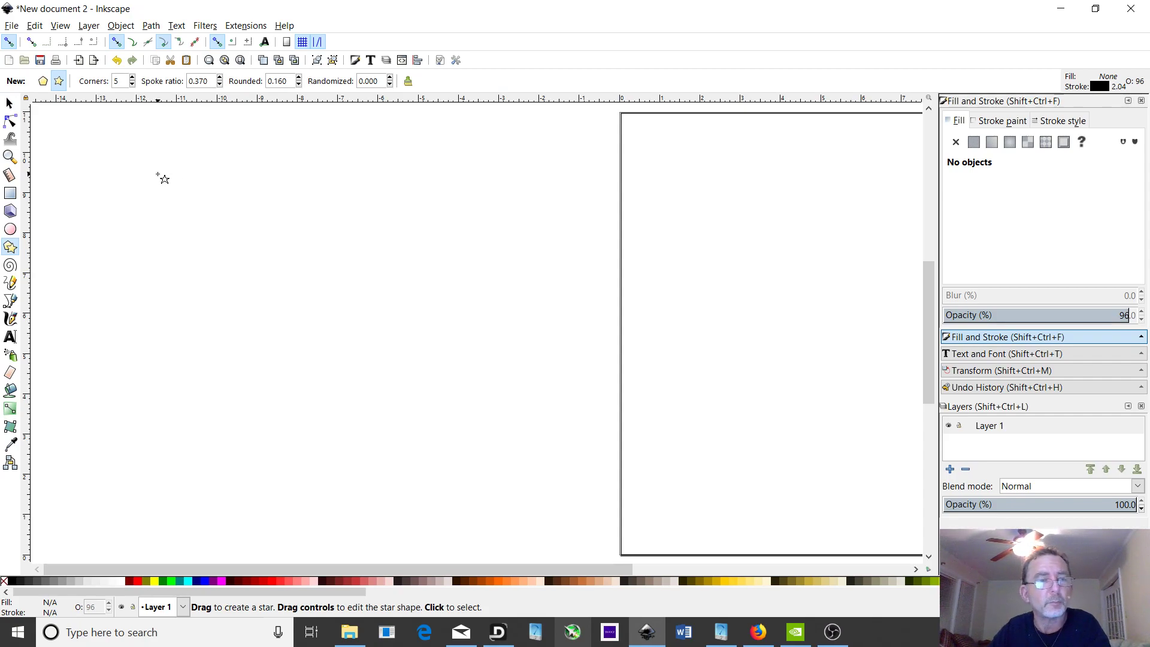
left_click(44, 83)
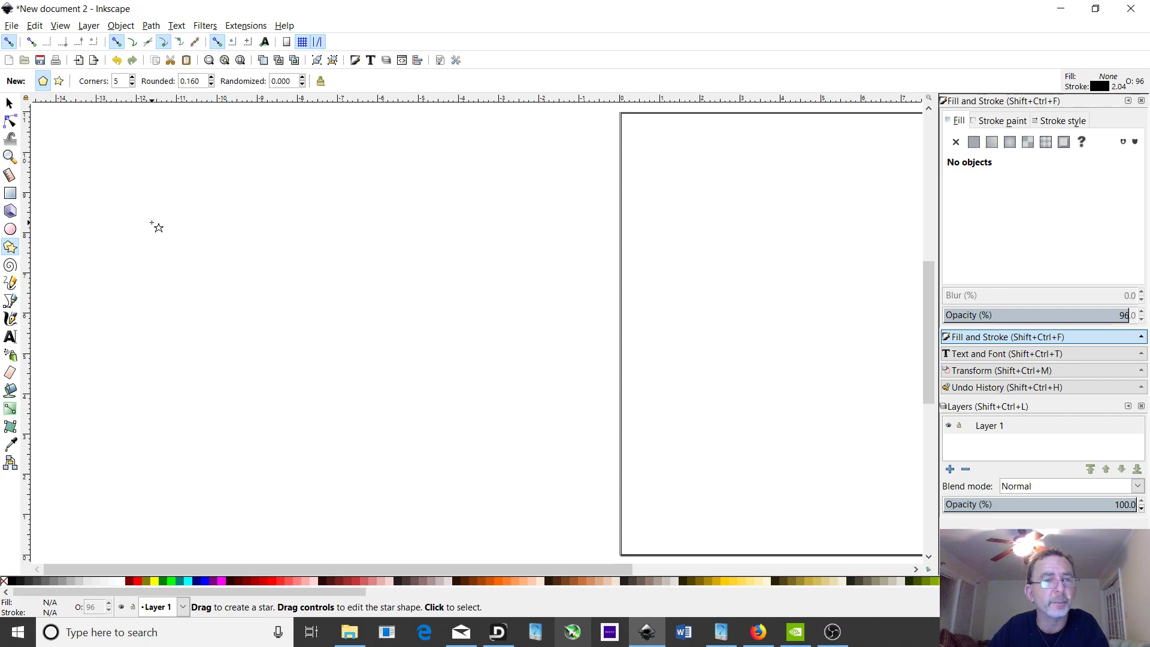
left_click_drag(135, 213, 190, 227)
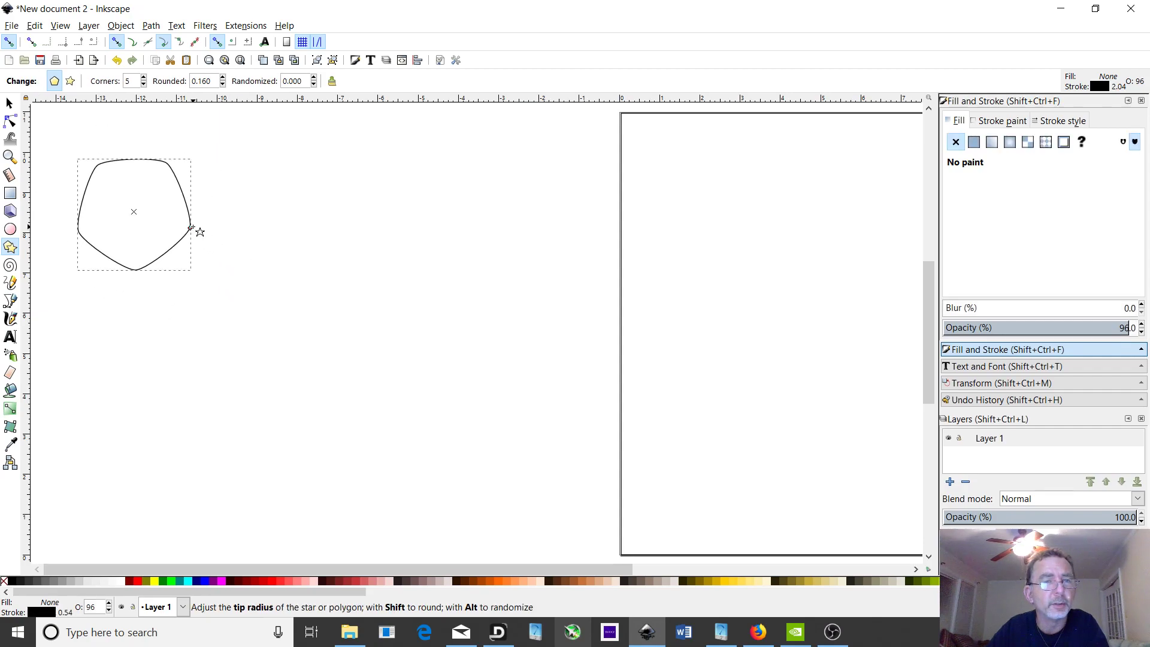
Move the polygon nearer the page and enlarge it to about 4.81 in wide and 3.99 in high.
left_click(9, 105)
left_click_drag(171, 168, 361, 274)
left_click_drag(385, 382, 465, 429)
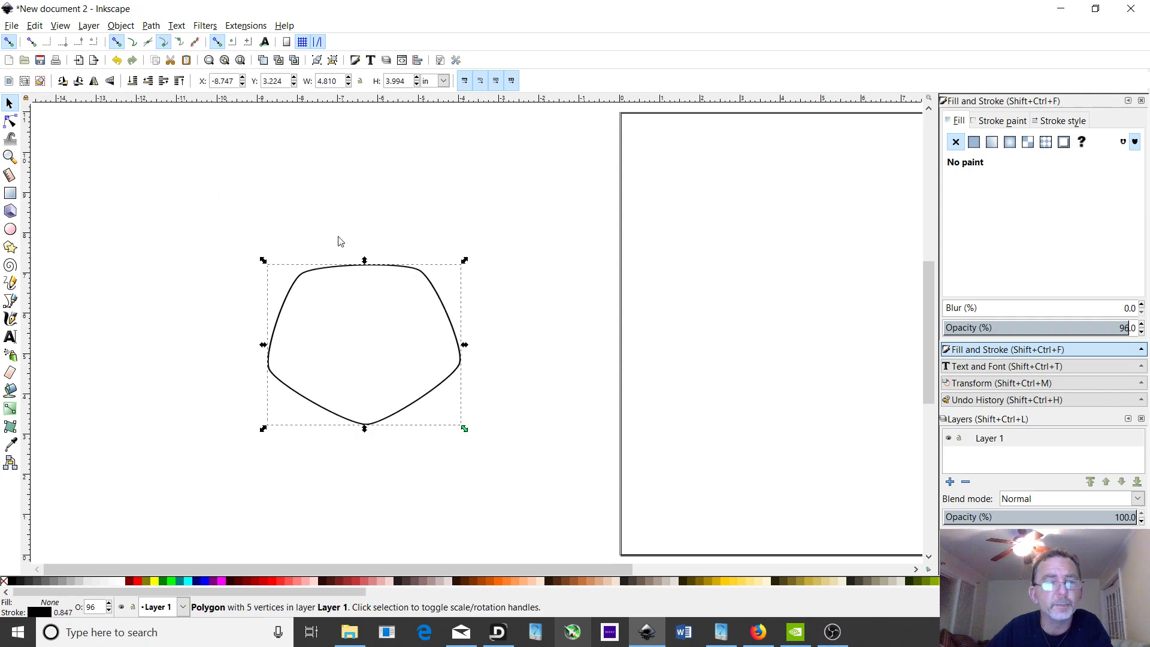
left_click(219, 40)
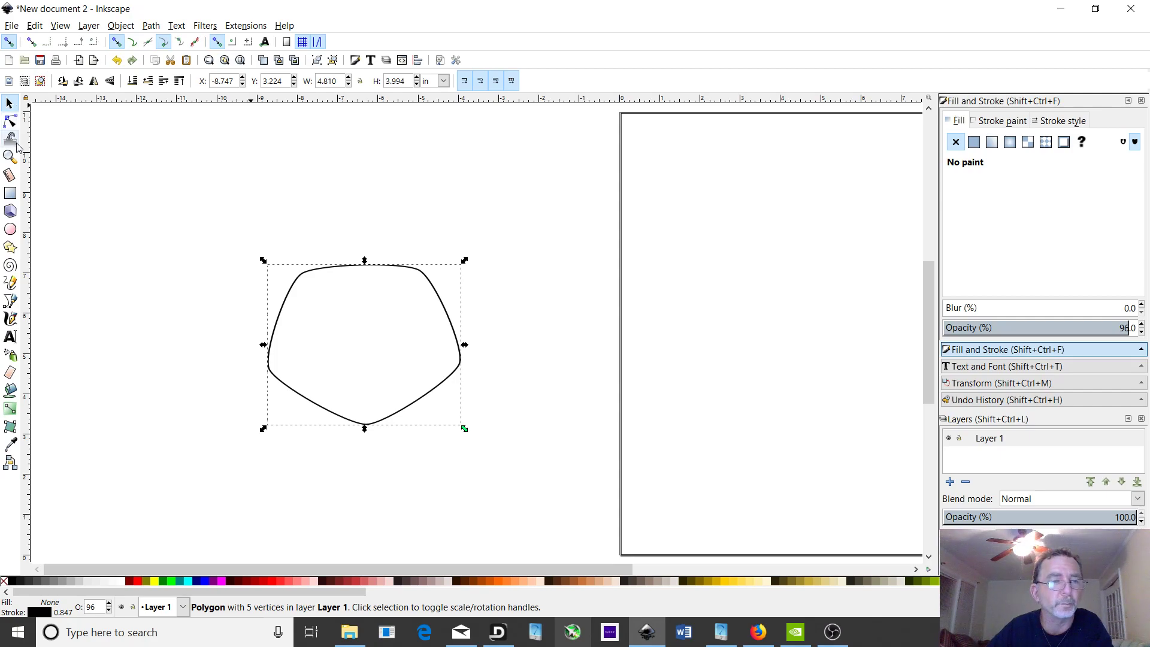
Lower the polygon's corner rounding to -1.000.
left_click(11, 248)
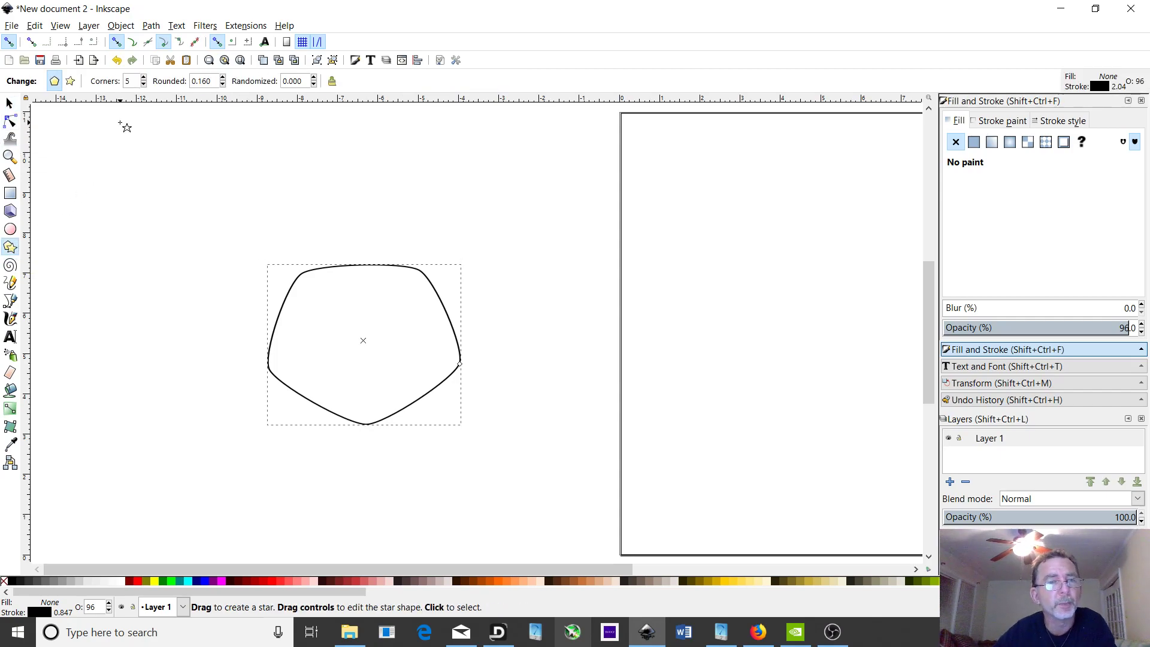
left_click(223, 85)
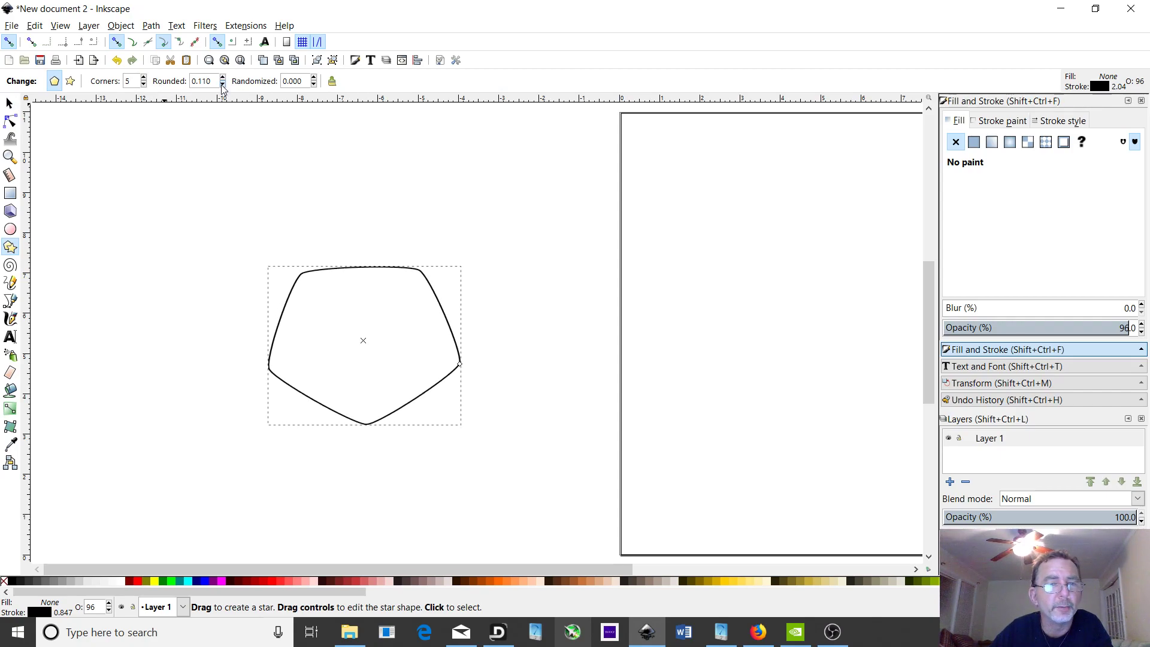
left_click(222, 77)
left_click(223, 77)
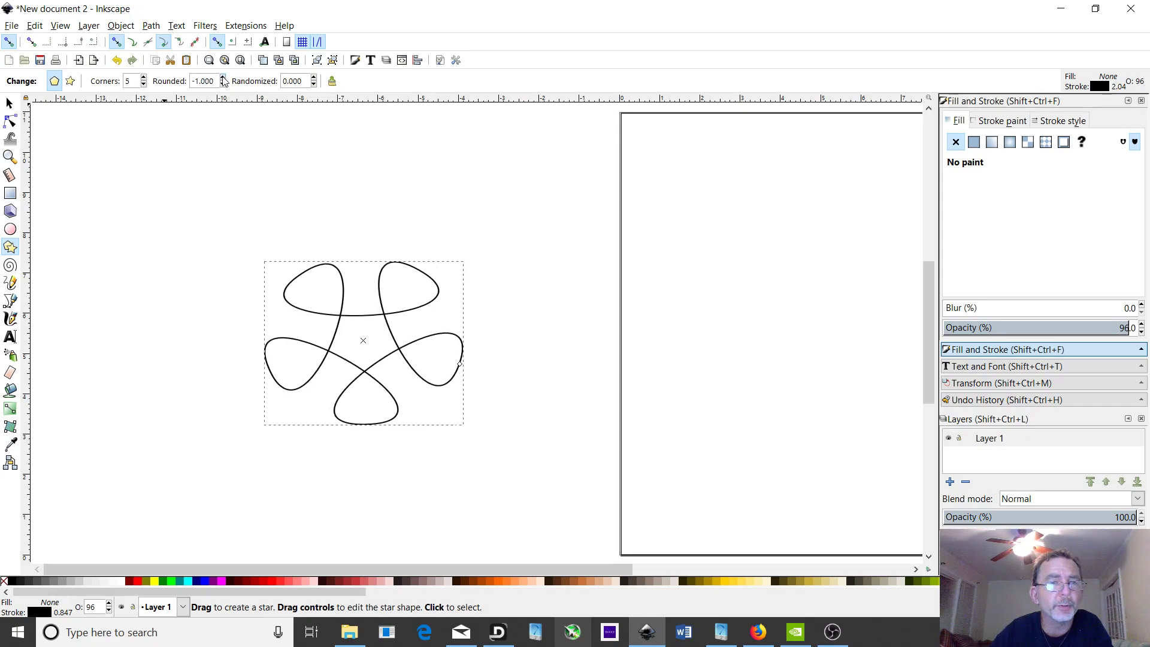
Raise the polygon's corner rounding step by step to 0.000 for sharp corners.
left_click(223, 77)
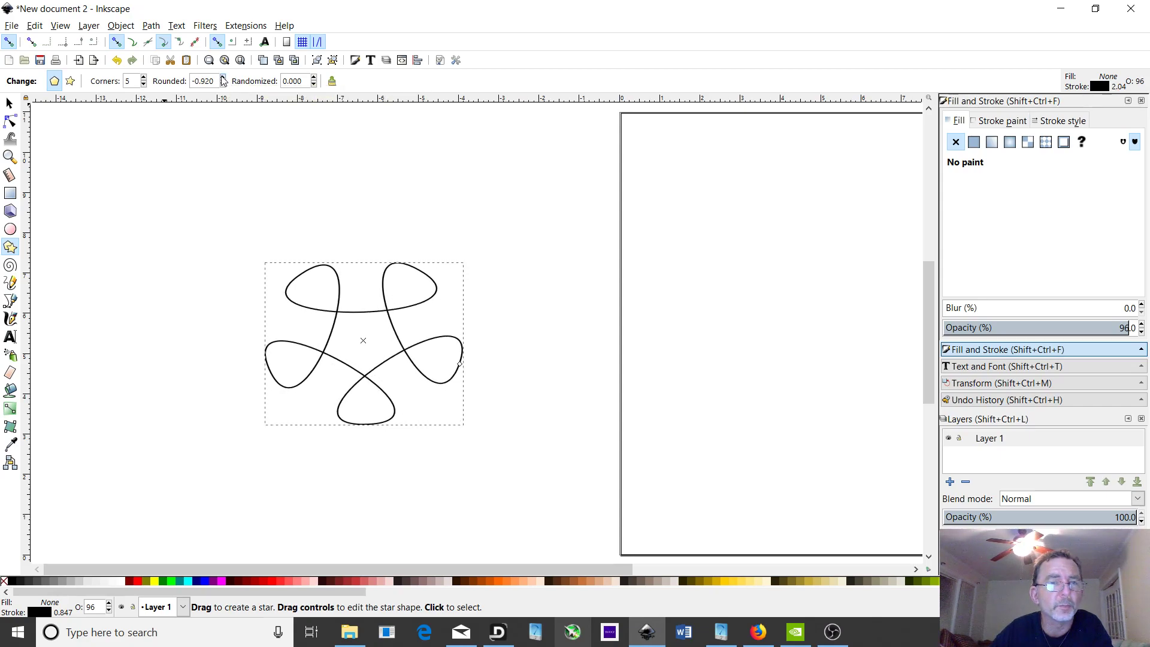
left_click(222, 77)
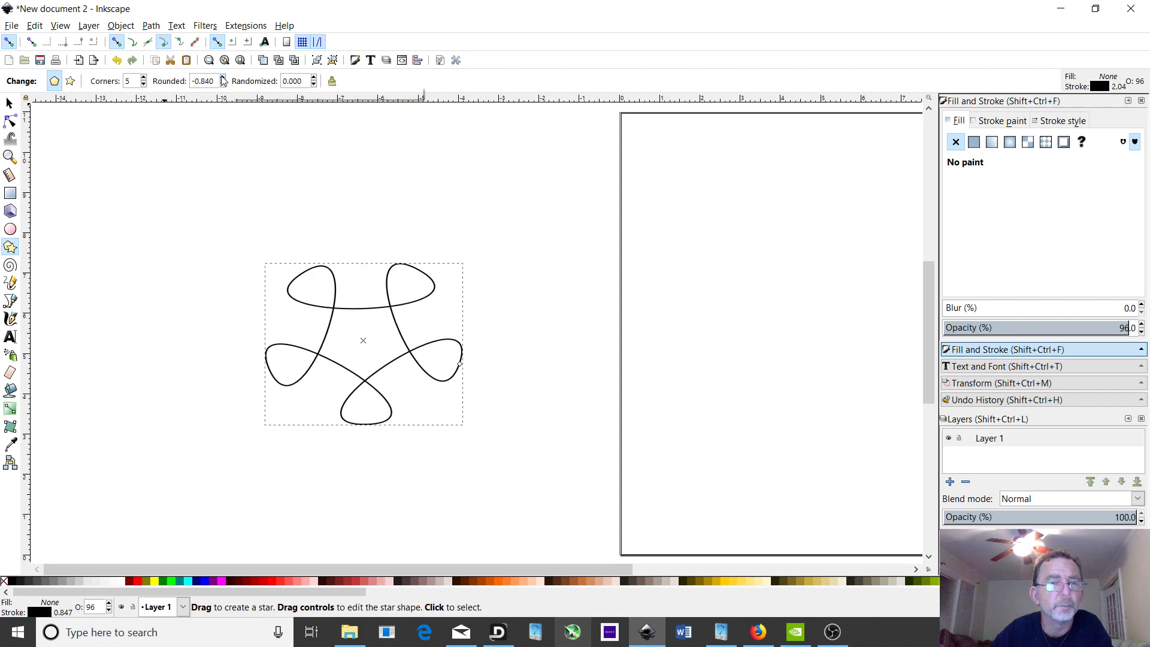
left_click(223, 77)
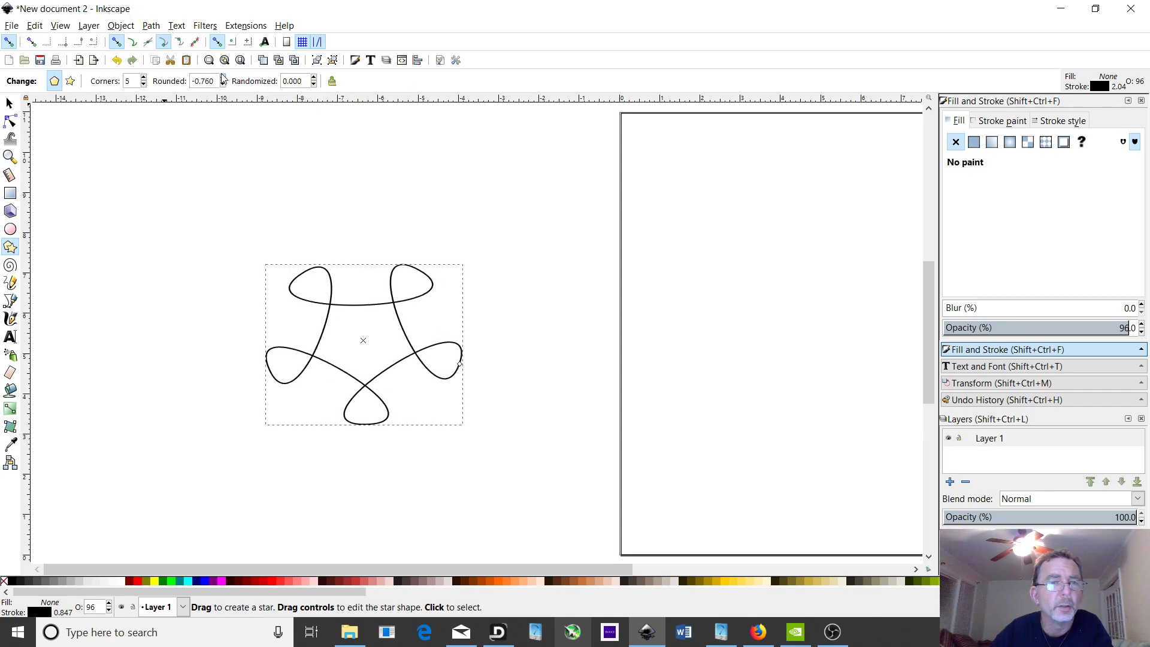
left_click(223, 77)
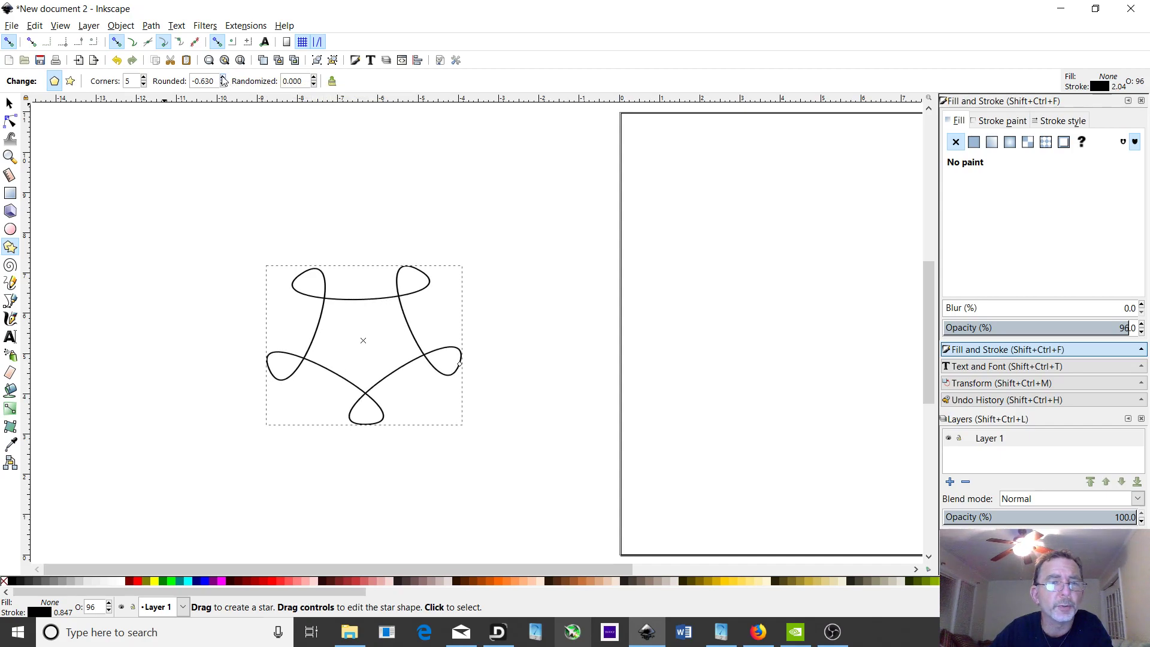
left_click(223, 77)
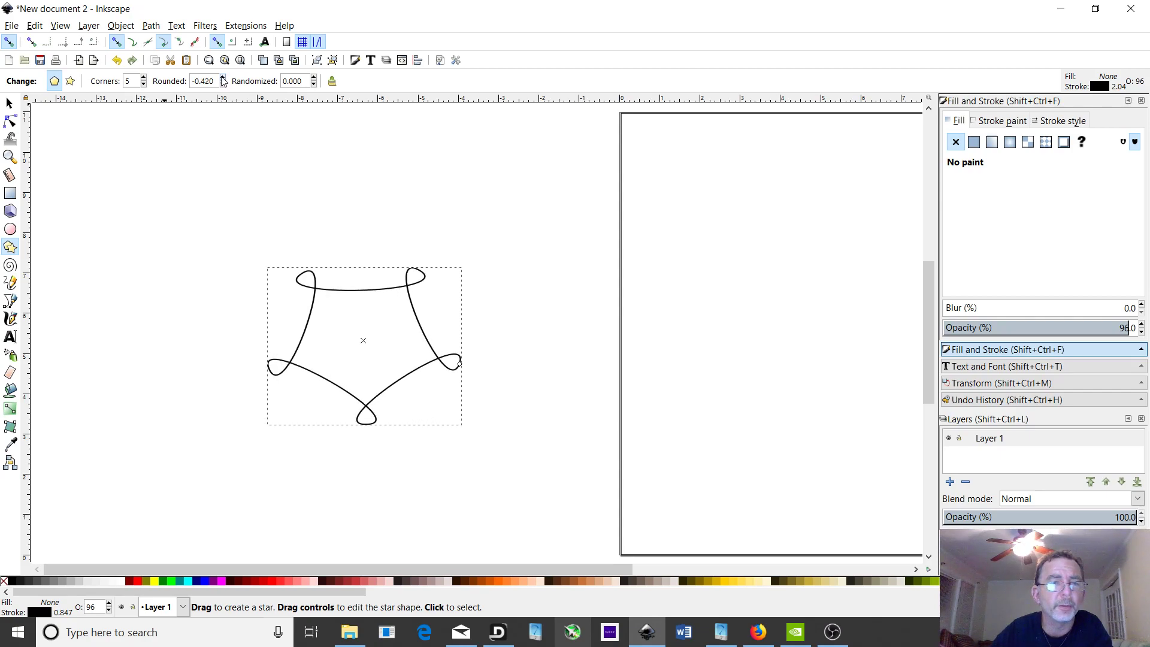
left_click(222, 78)
left_click(222, 78)
left_click(222, 78)
left_click(222, 78)
left_click(223, 78)
left_click(223, 78)
left_click(223, 78)
left_click(223, 78)
left_click(223, 78)
left_click(223, 78)
left_click(223, 78)
left_click(223, 77)
left_click(223, 78)
left_click(223, 78)
left_click(223, 77)
left_click(222, 77)
left_click(223, 78)
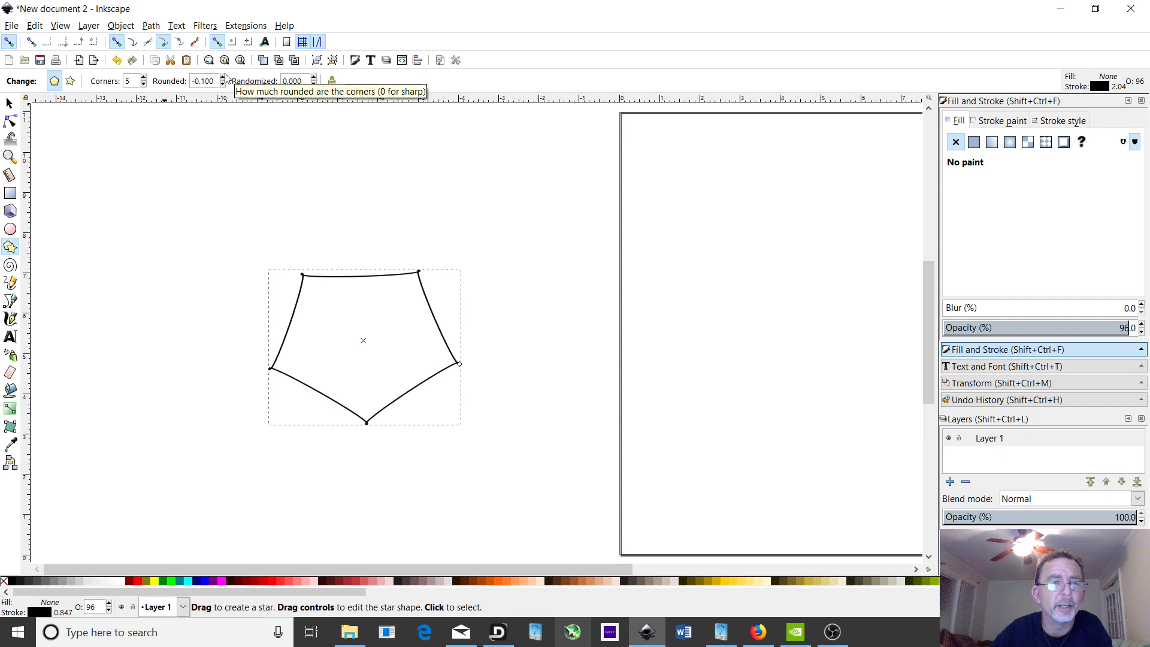
left_click(223, 78)
left_click(223, 78)
left_click(222, 78)
left_click(222, 78)
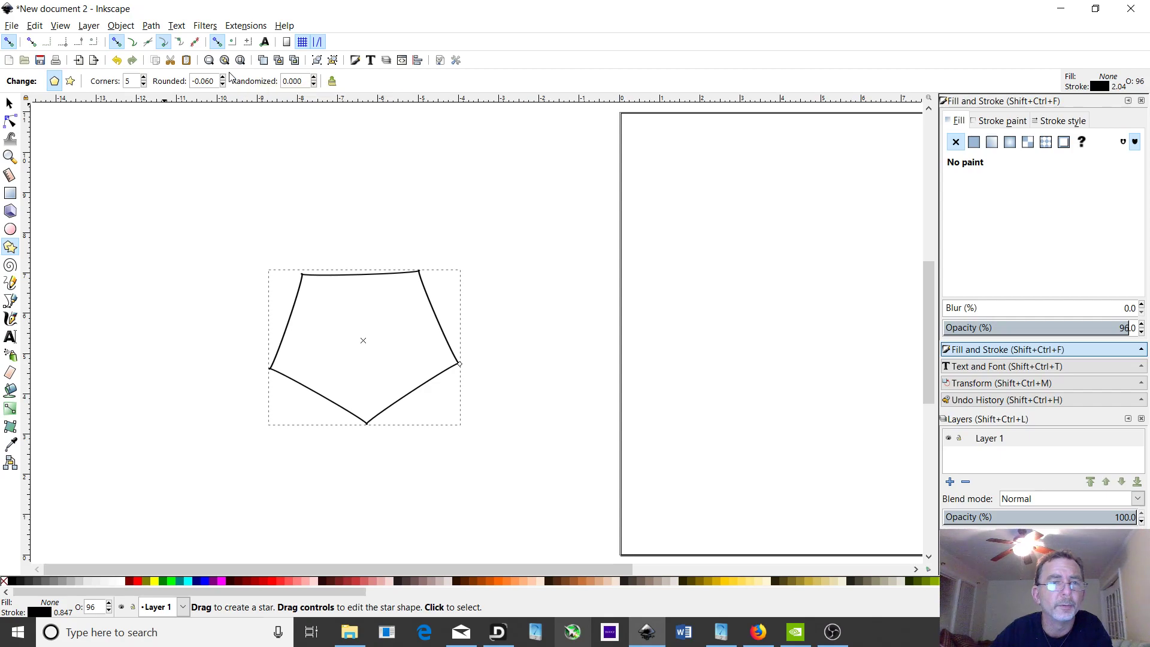
left_click(224, 77)
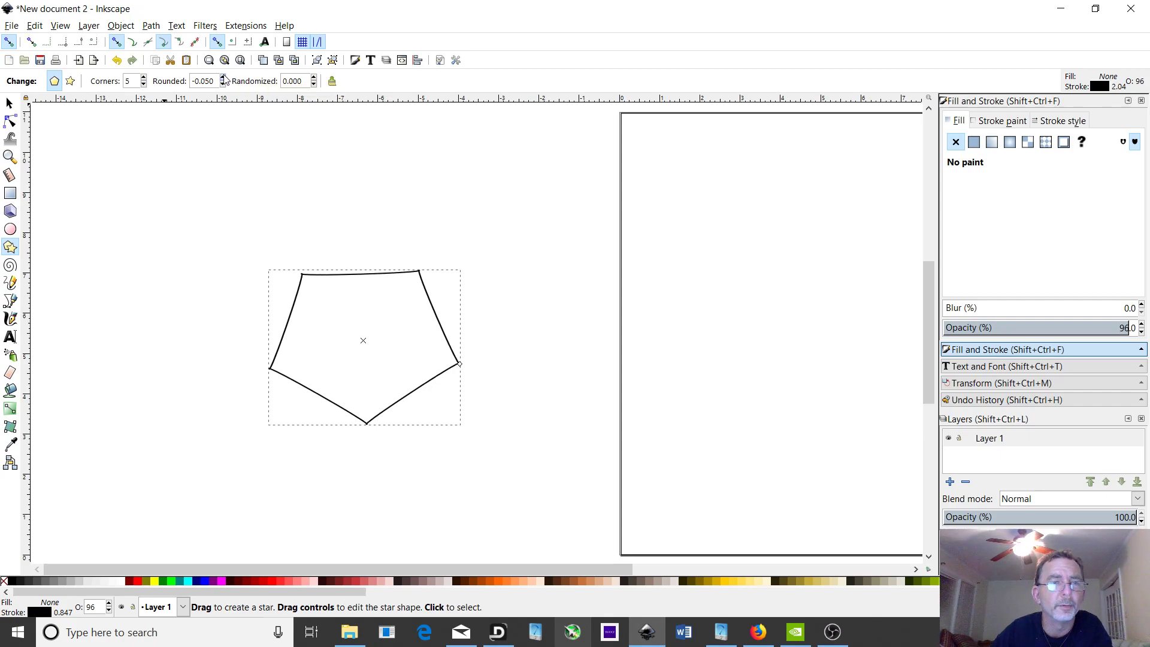
left_click(224, 77)
left_click(224, 78)
left_click(224, 78)
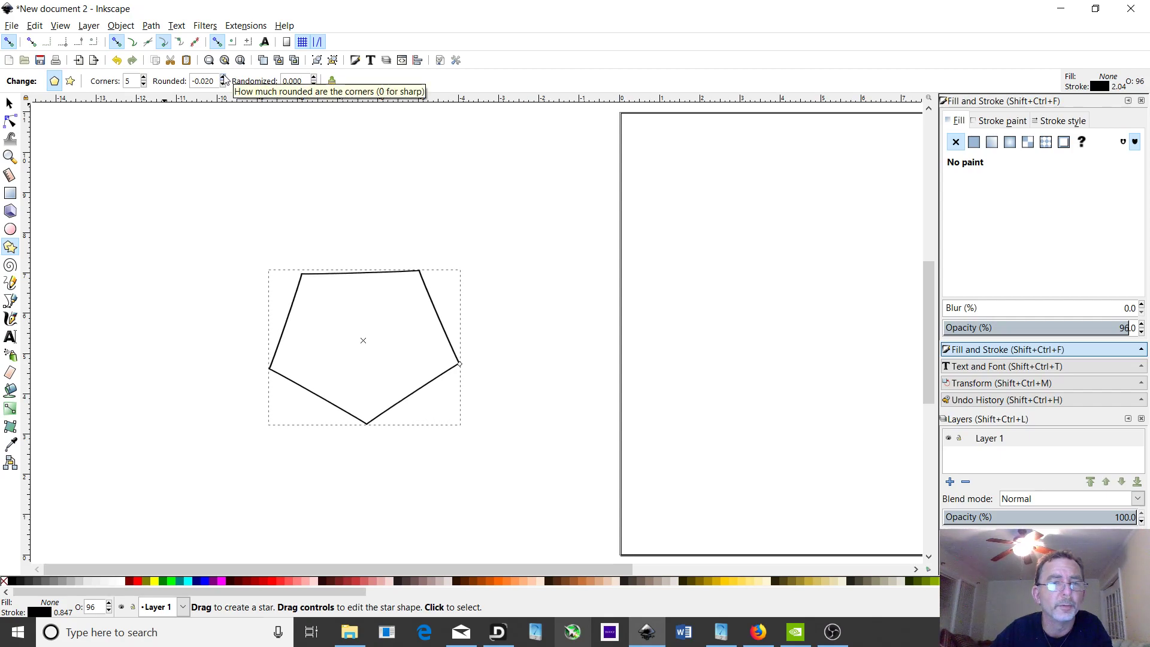
left_click(223, 78)
left_click(223, 77)
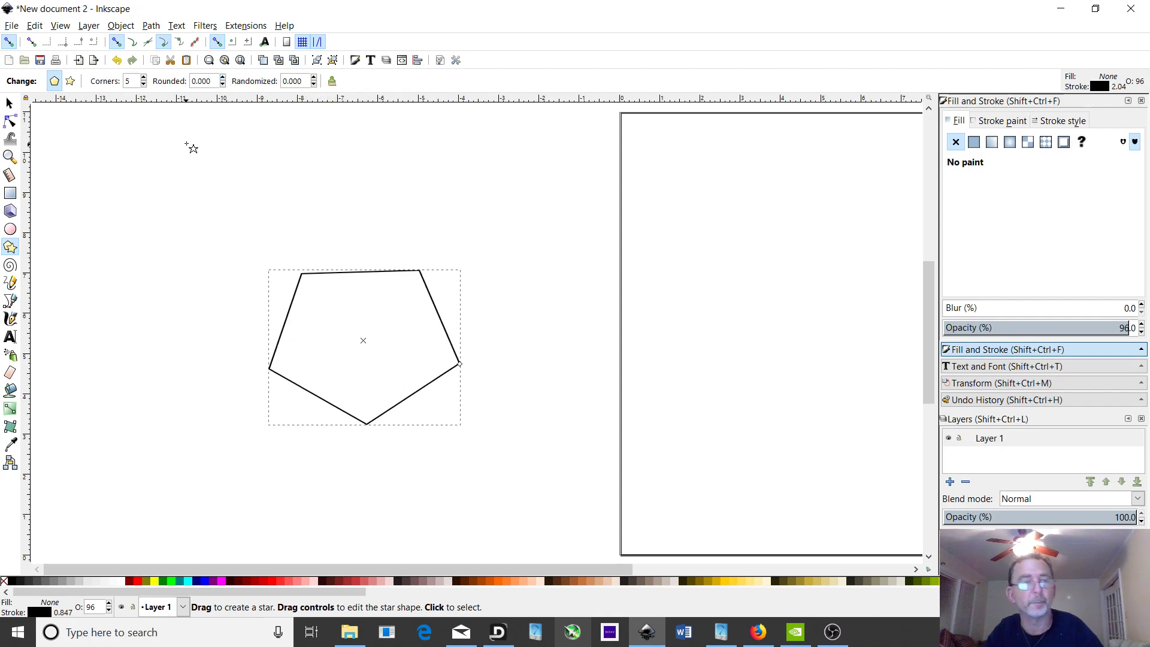
Increase the polygon's number of corners to 10.
left_click(143, 79)
left_click(143, 79)
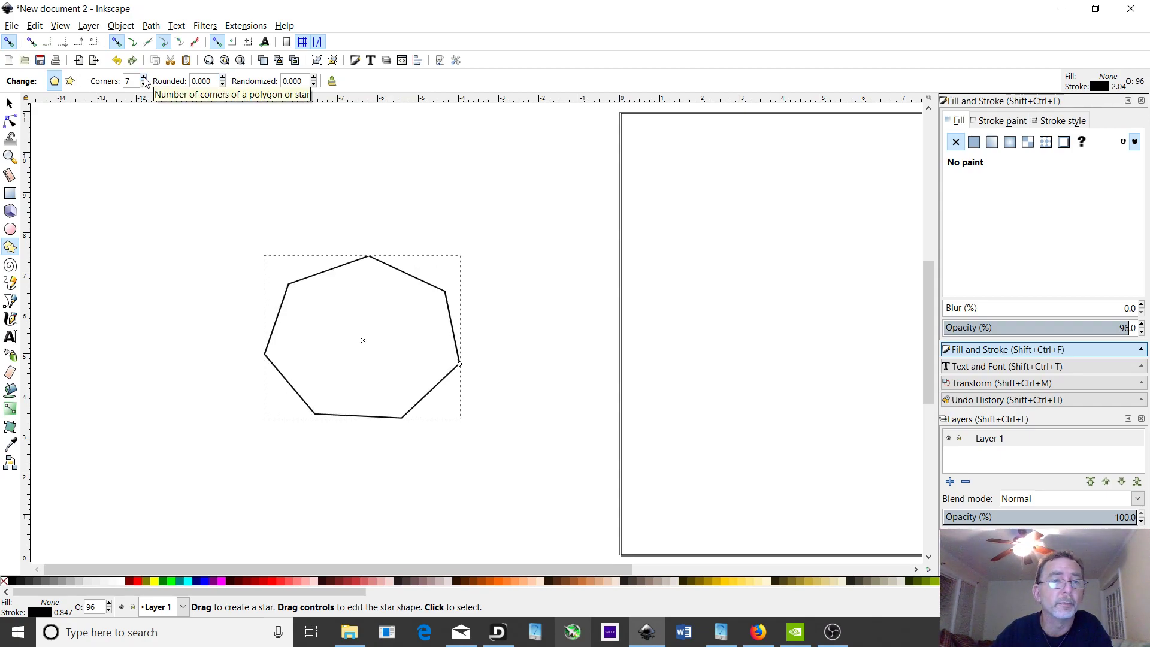
left_click(143, 79)
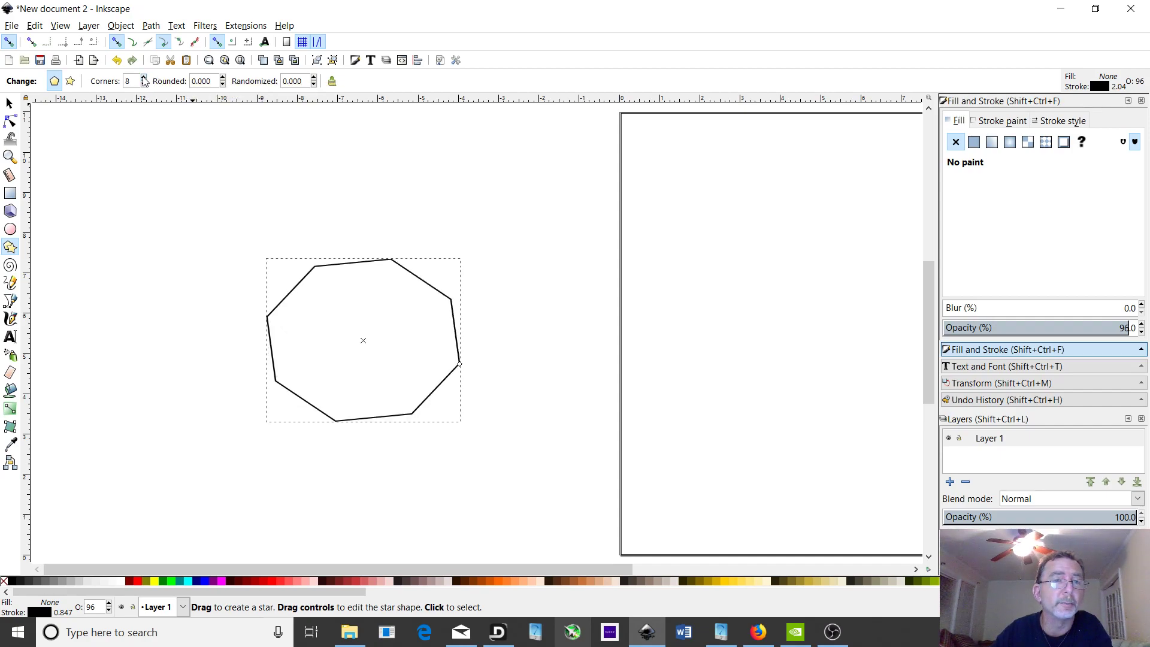
left_click(143, 78)
left_click(143, 78)
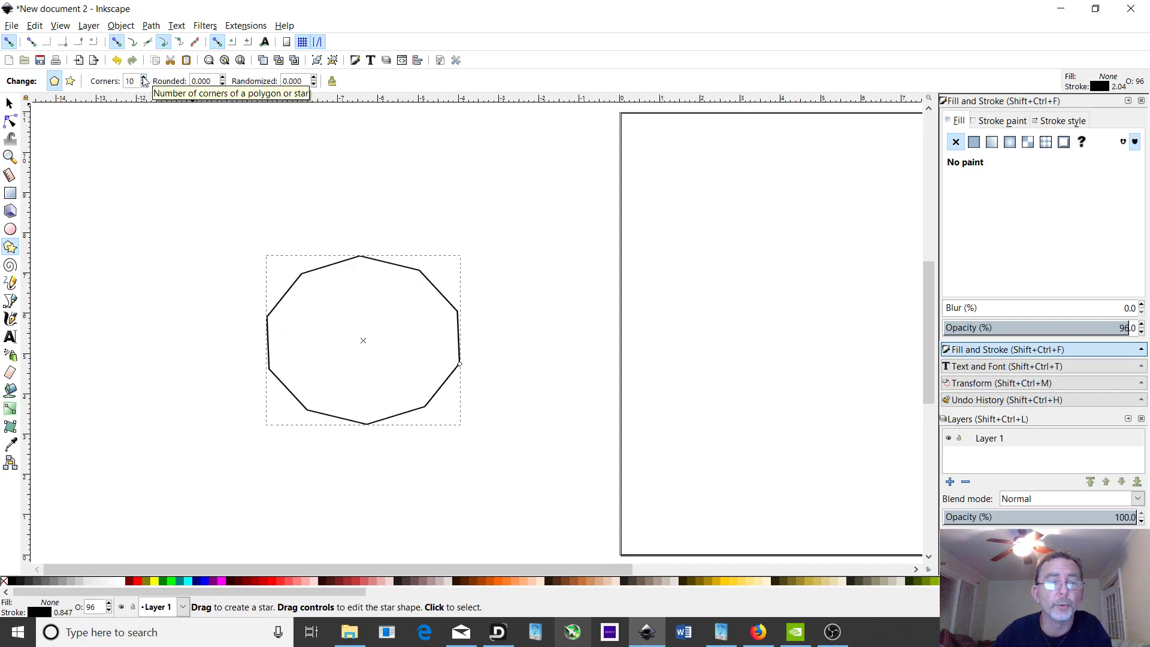
Reduce the polygon's number of corners to 3 to make a triangle.
left_click(143, 85)
left_click(144, 85)
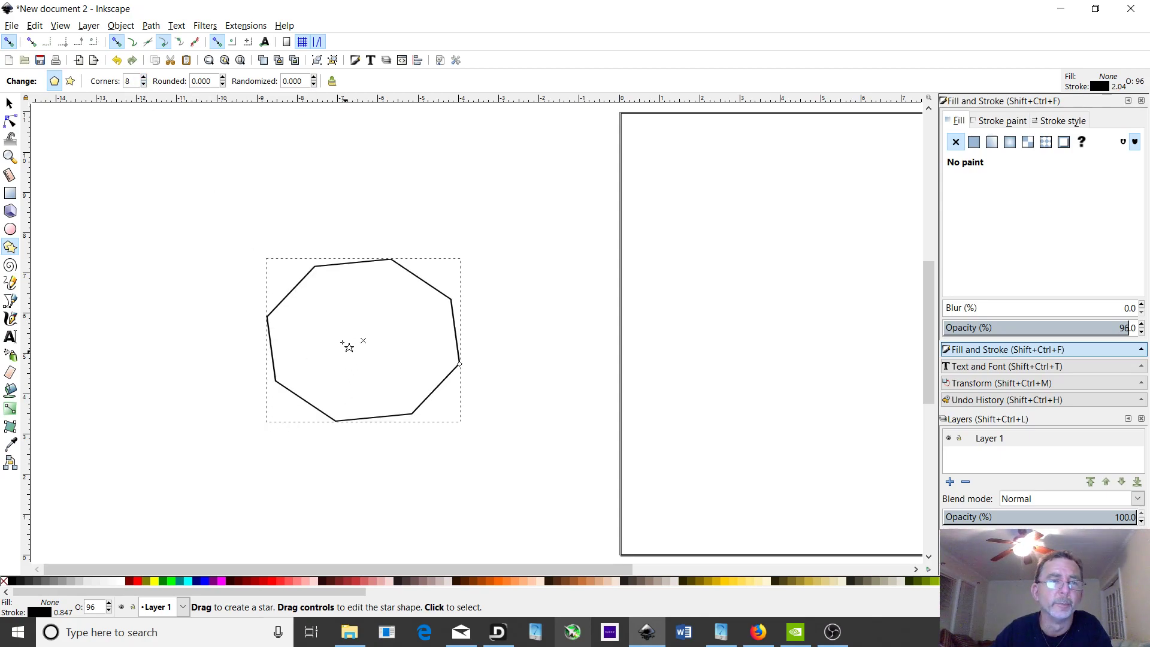
left_click(144, 85)
left_click(144, 85)
left_click(143, 85)
left_click(143, 85)
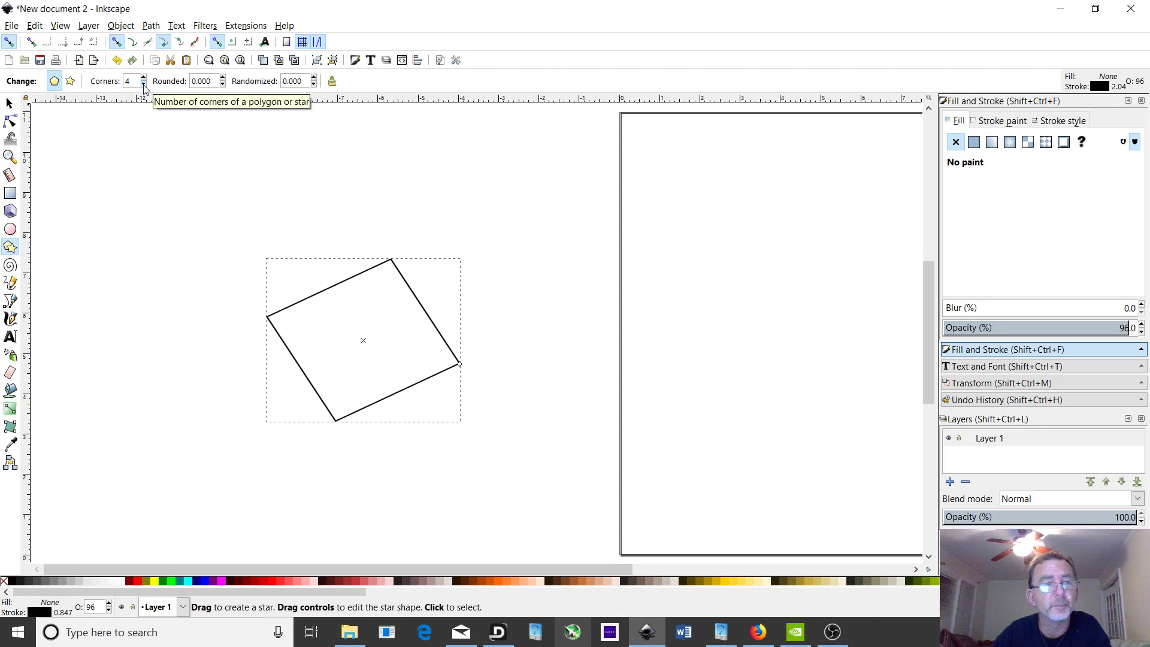
left_click(143, 85)
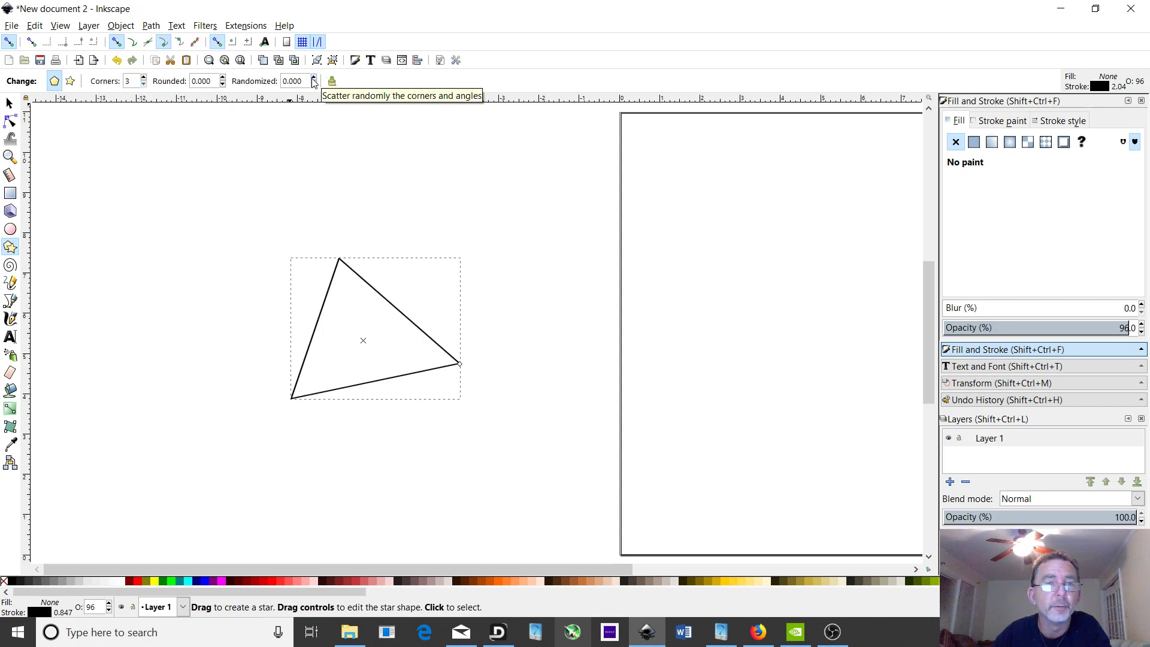
Try different corner rounding on the triangle, down to -0.070, and return the rounding to 0.000.
left_click(223, 78)
left_click(223, 79)
left_click(224, 79)
left_click(223, 78)
left_click(224, 78)
left_click(223, 84)
left_click(222, 84)
left_click(222, 85)
left_click(223, 85)
left_click(223, 84)
left_click(223, 85)
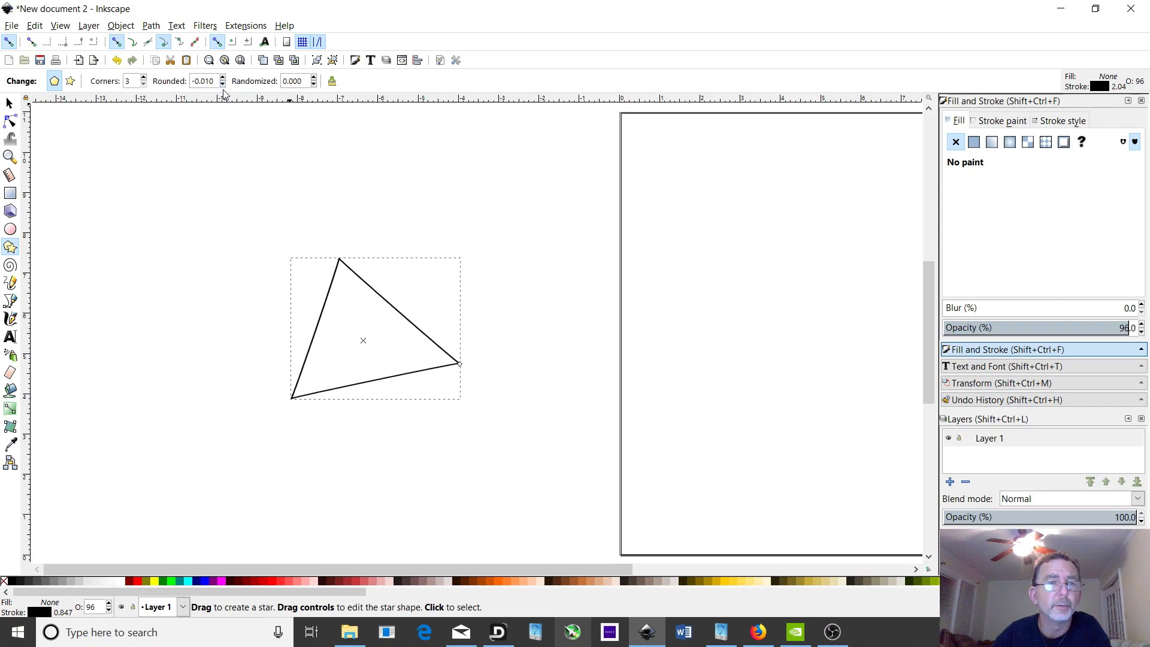
left_click(223, 84)
left_click(223, 85)
left_click(223, 85)
left_click(223, 84)
left_click(222, 84)
left_click(222, 84)
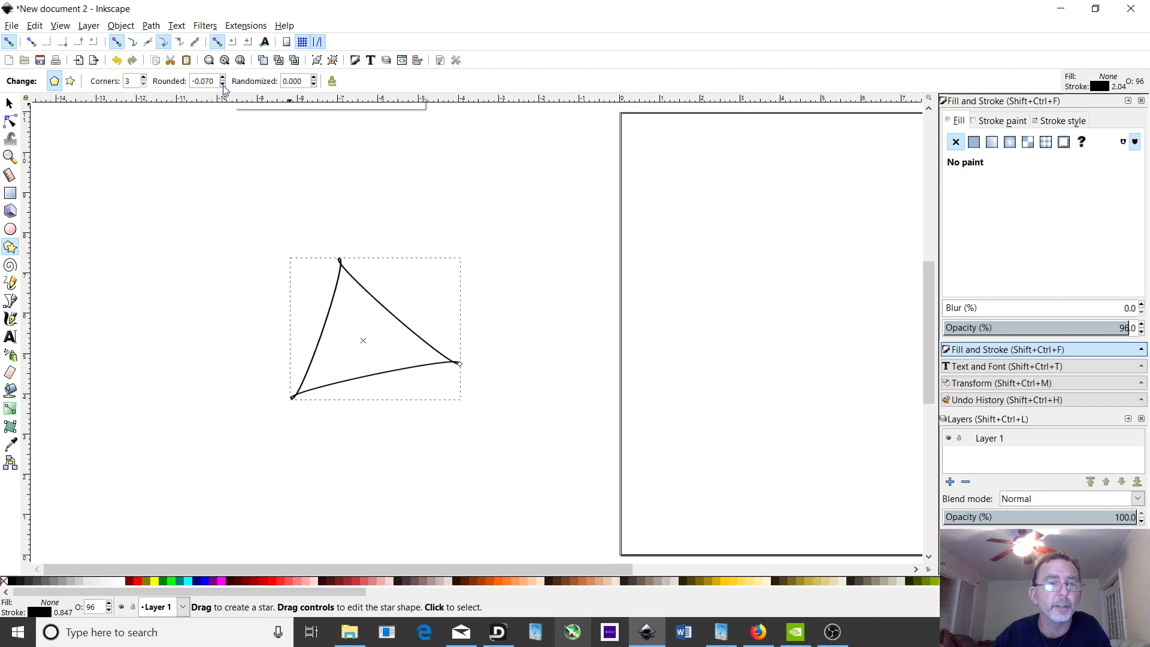
left_click(224, 78)
left_click(223, 79)
left_click(224, 79)
left_click(223, 79)
left_click(223, 78)
left_click(224, 78)
left_click(223, 79)
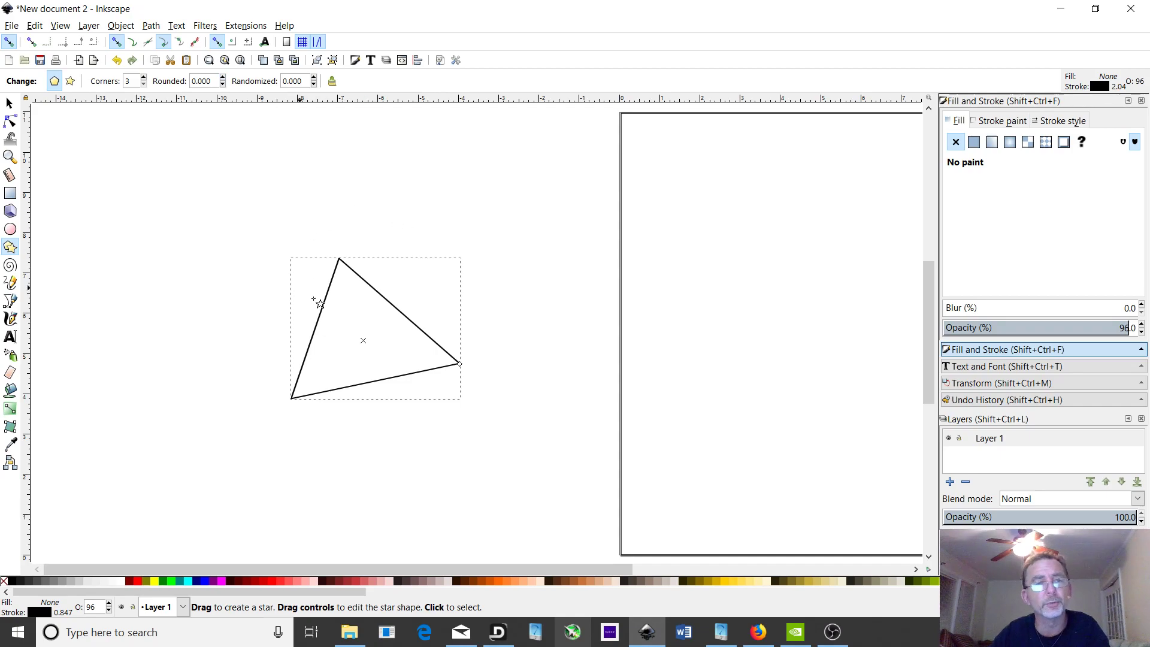
Distort the triangle by lowering its corner randomization to -0.618.
left_click(314, 78)
left_click(313, 79)
left_click(314, 86)
left_click(313, 86)
left_click(314, 85)
left_click(313, 86)
left_click(313, 86)
left_click(314, 86)
left_click(315, 87)
left_click(314, 89)
left_click(314, 87)
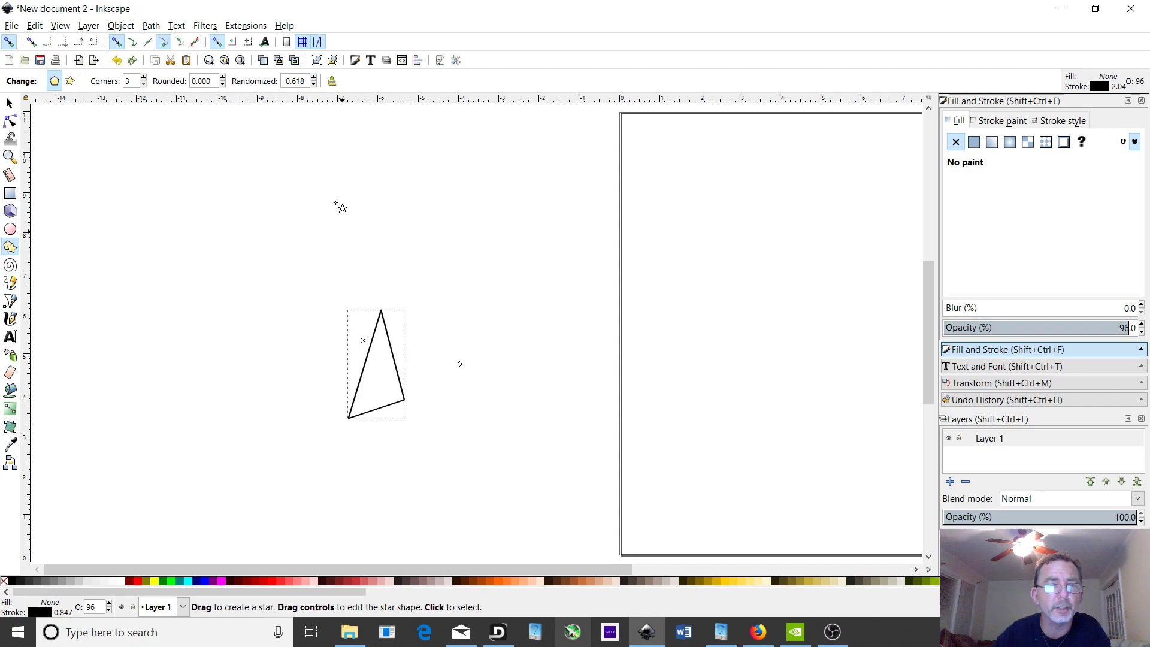
Try different corner randomization on the triangle, up to 0.303 and back down to -0.246.
left_click(313, 79)
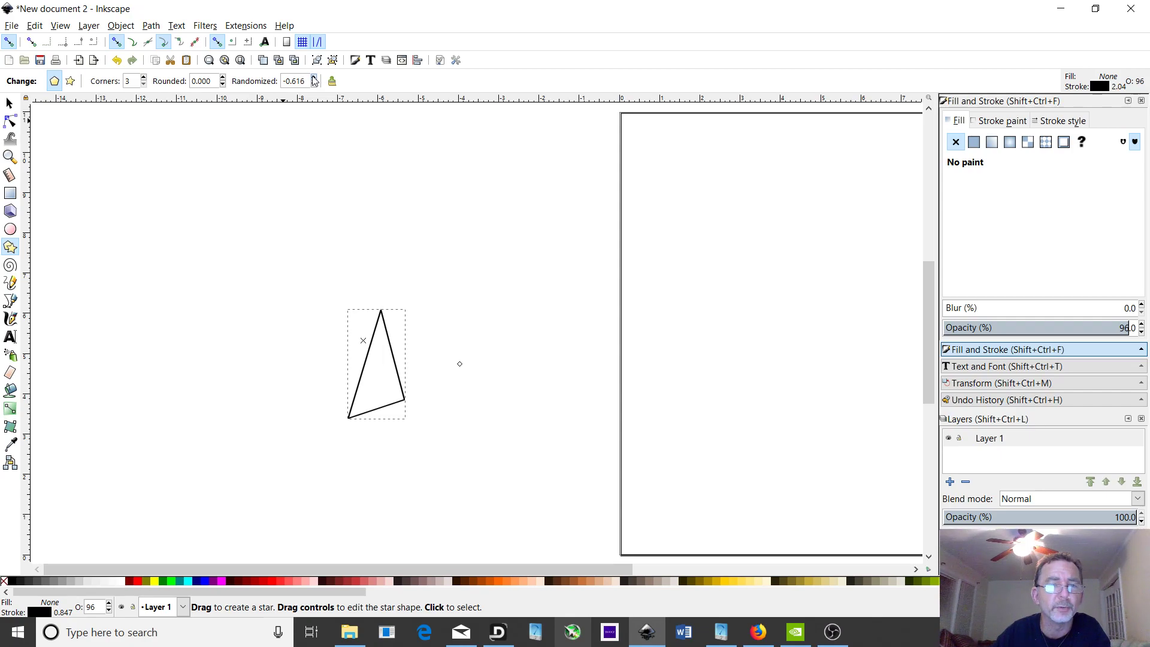
left_click(314, 78)
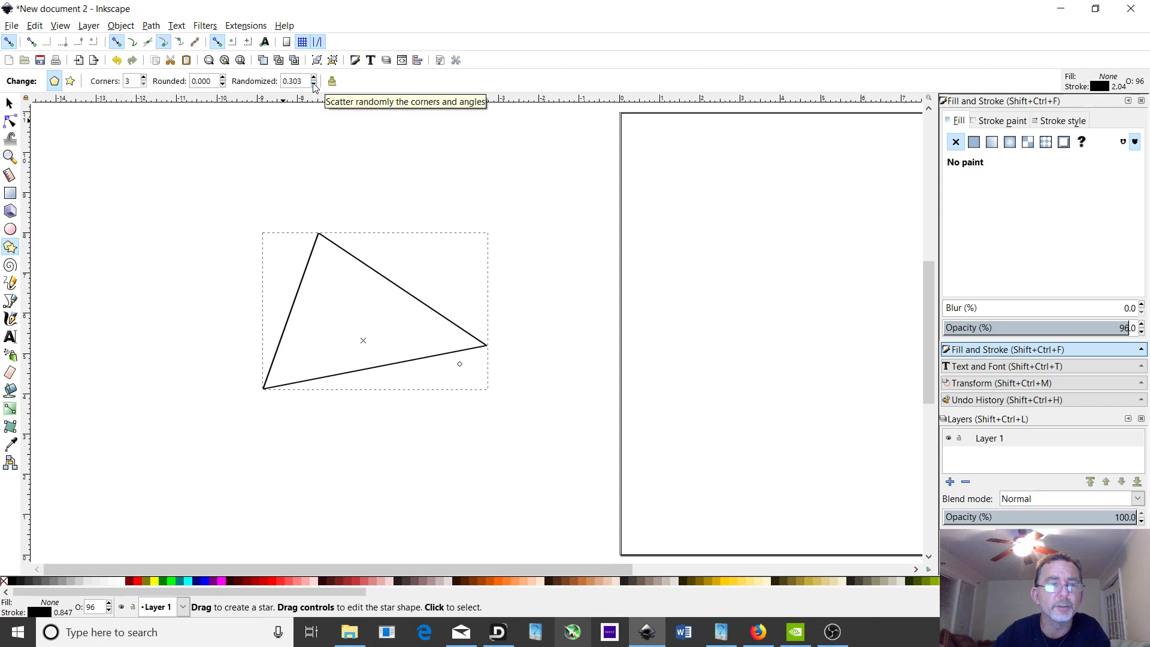
left_click(314, 85)
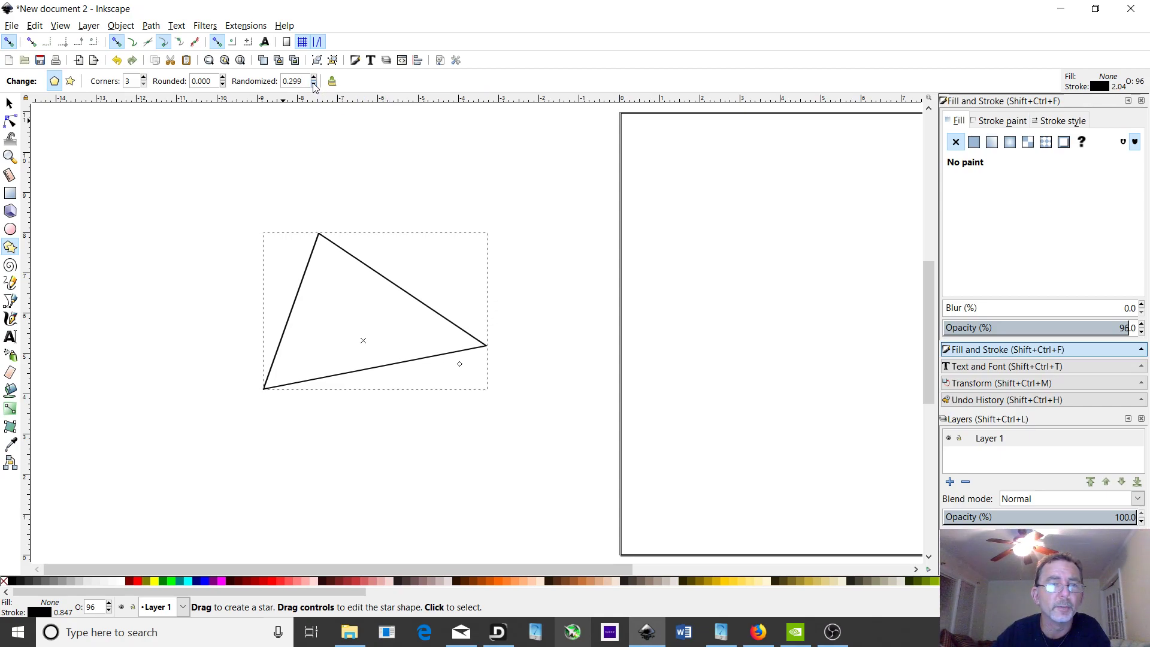
left_click(314, 86)
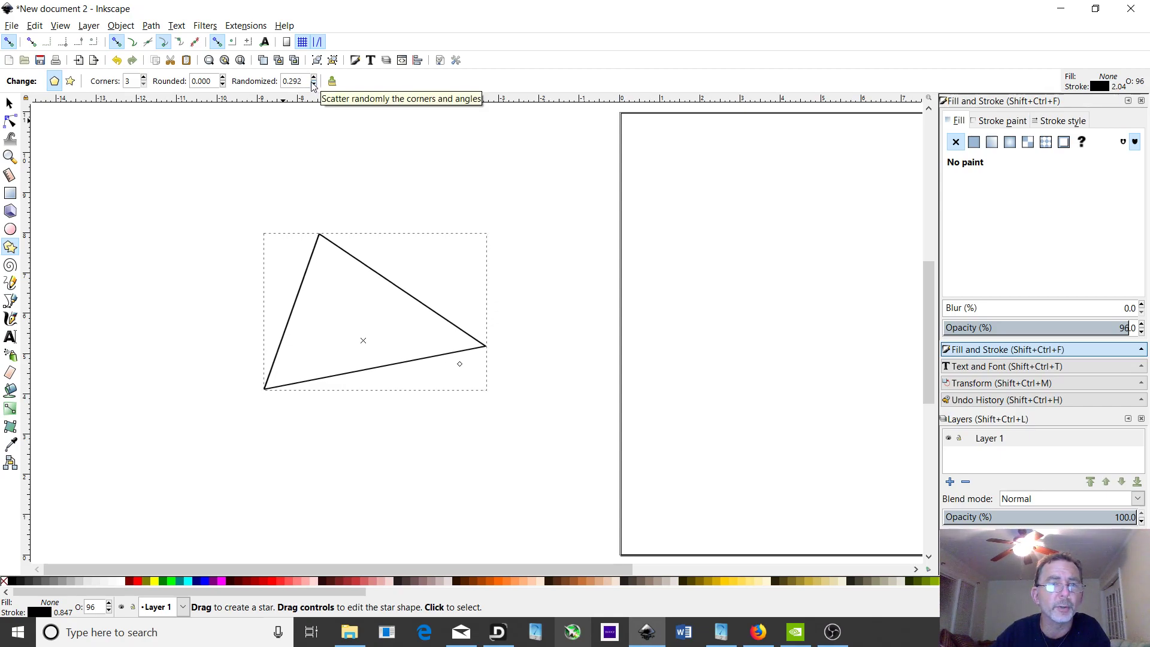
left_click(313, 85)
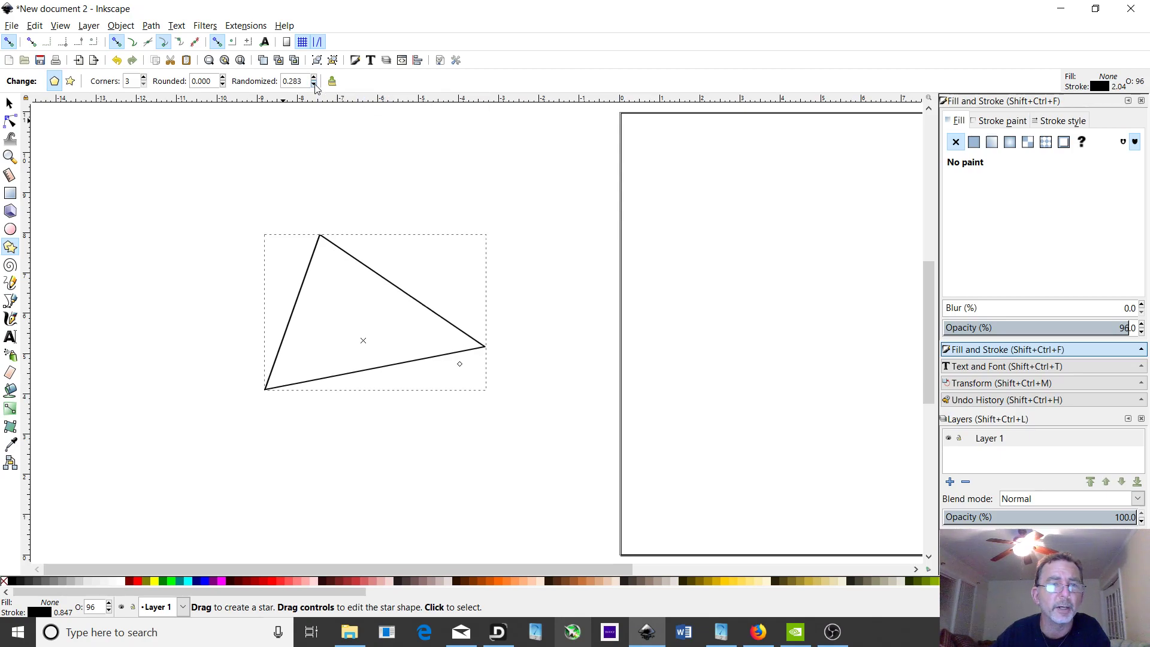
left_click(314, 85)
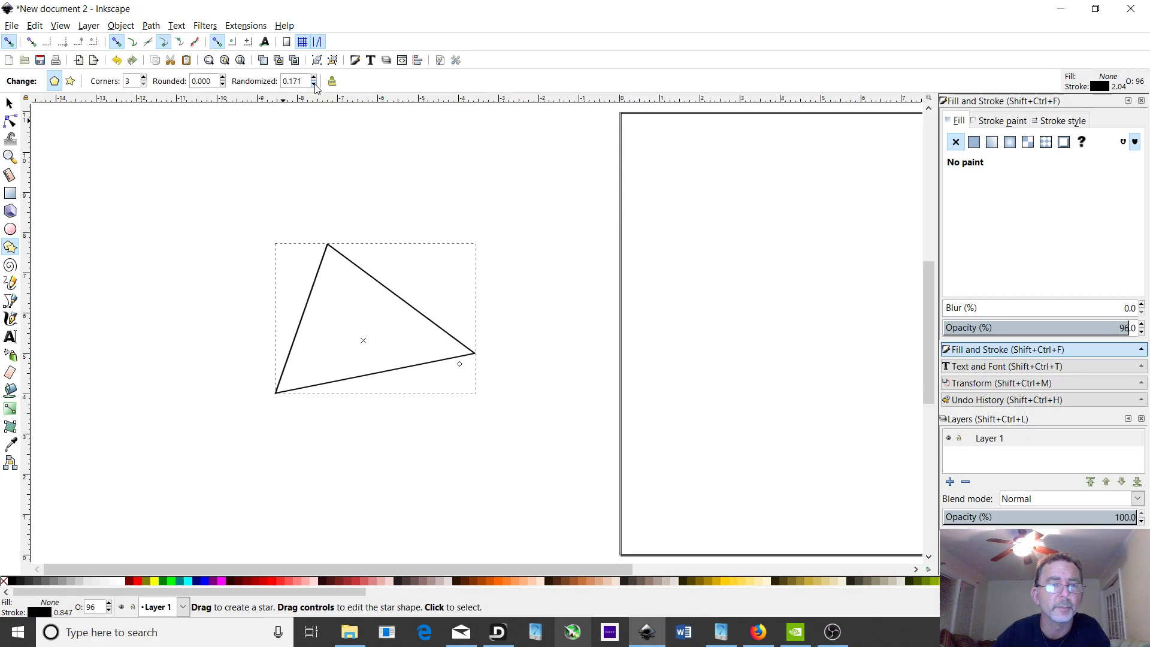
right_click(316, 87)
left_click(314, 80)
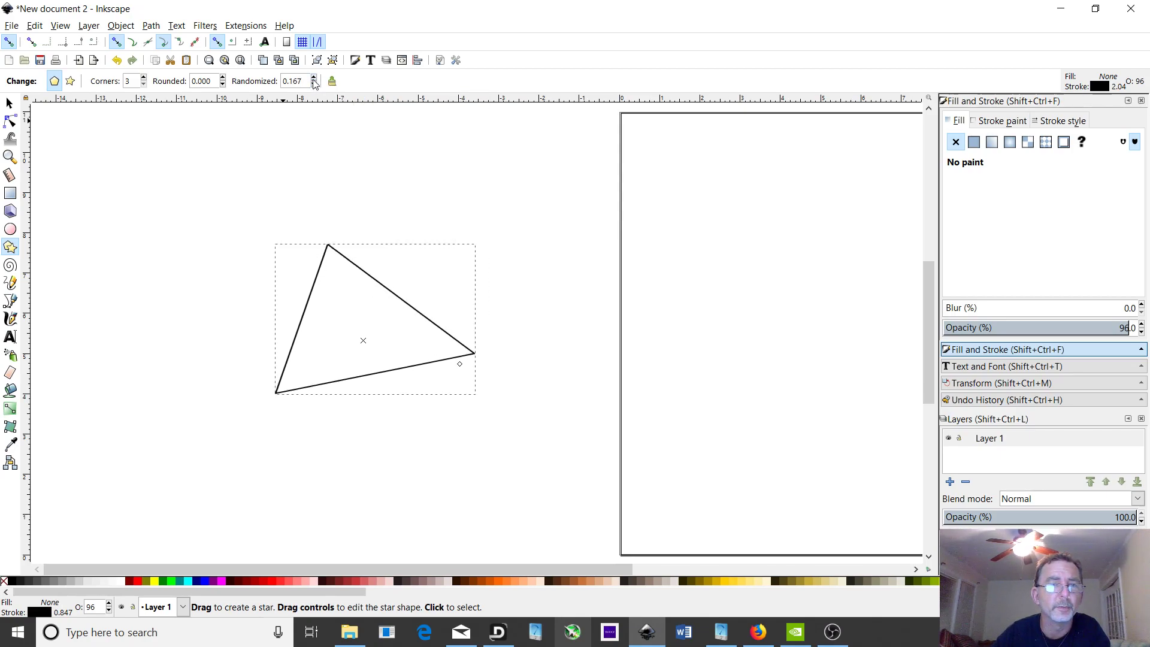
left_click(314, 86)
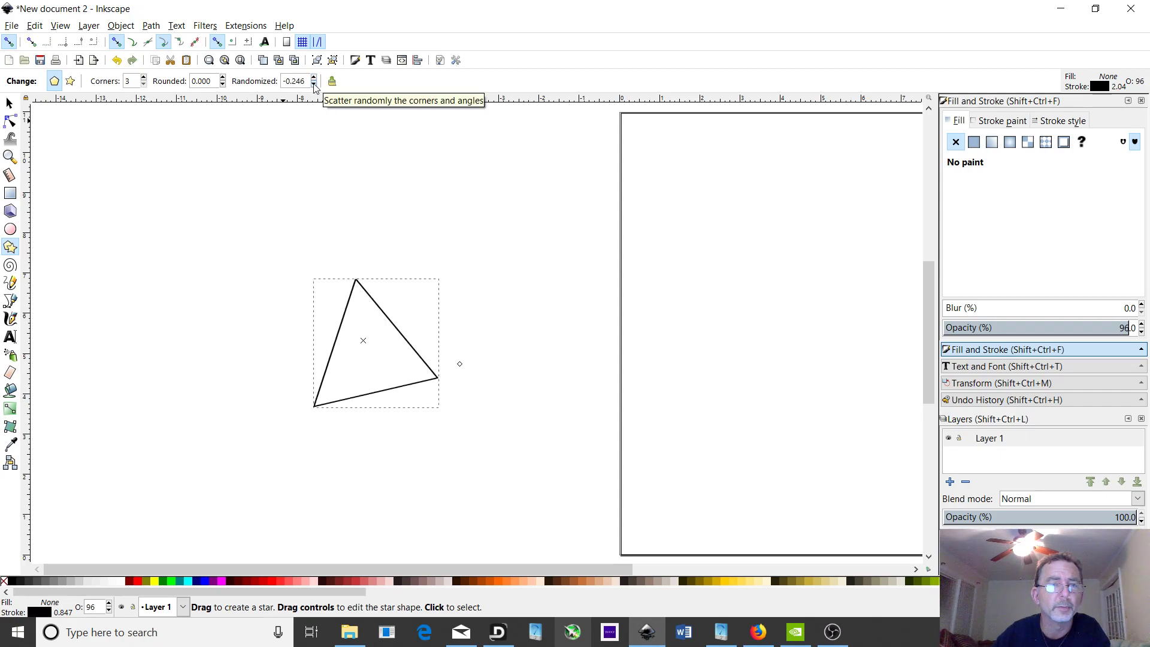
Raise the triangle's corner randomization gradually to 0.047.
left_click(314, 78)
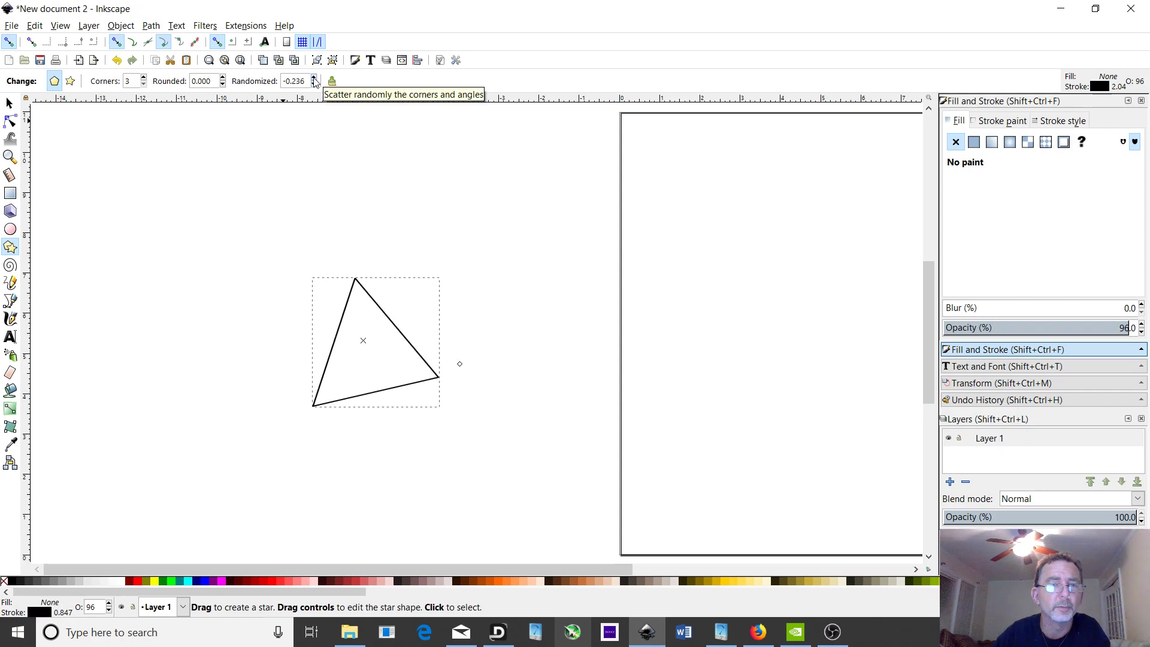
left_click(314, 77)
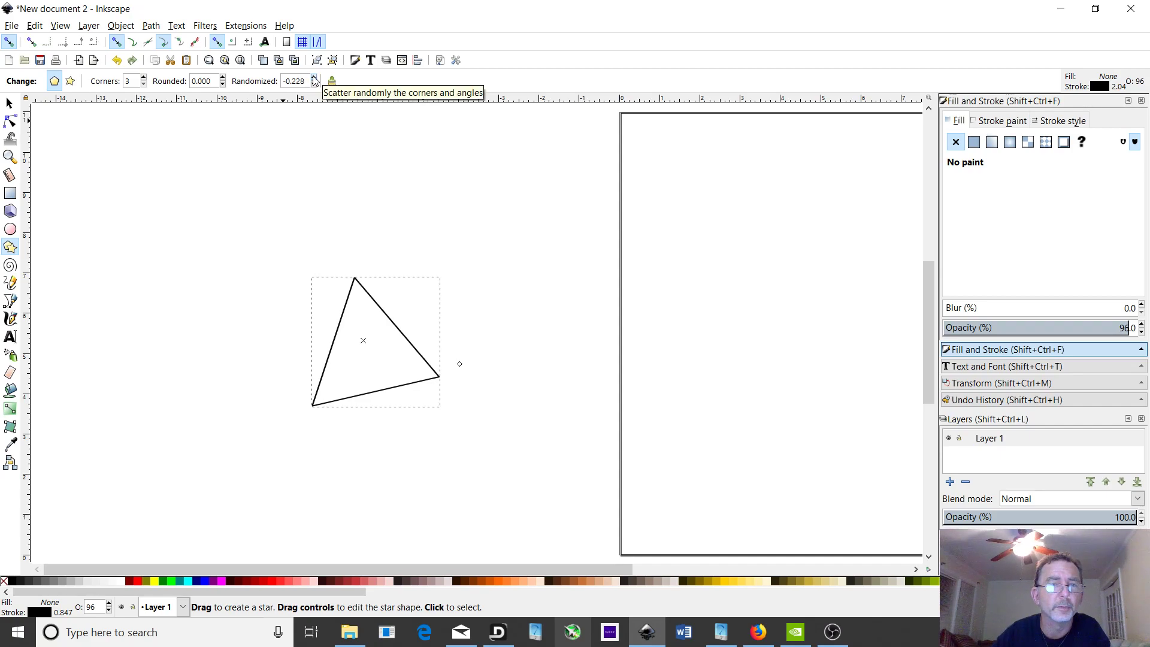
left_click(314, 78)
left_click(314, 78)
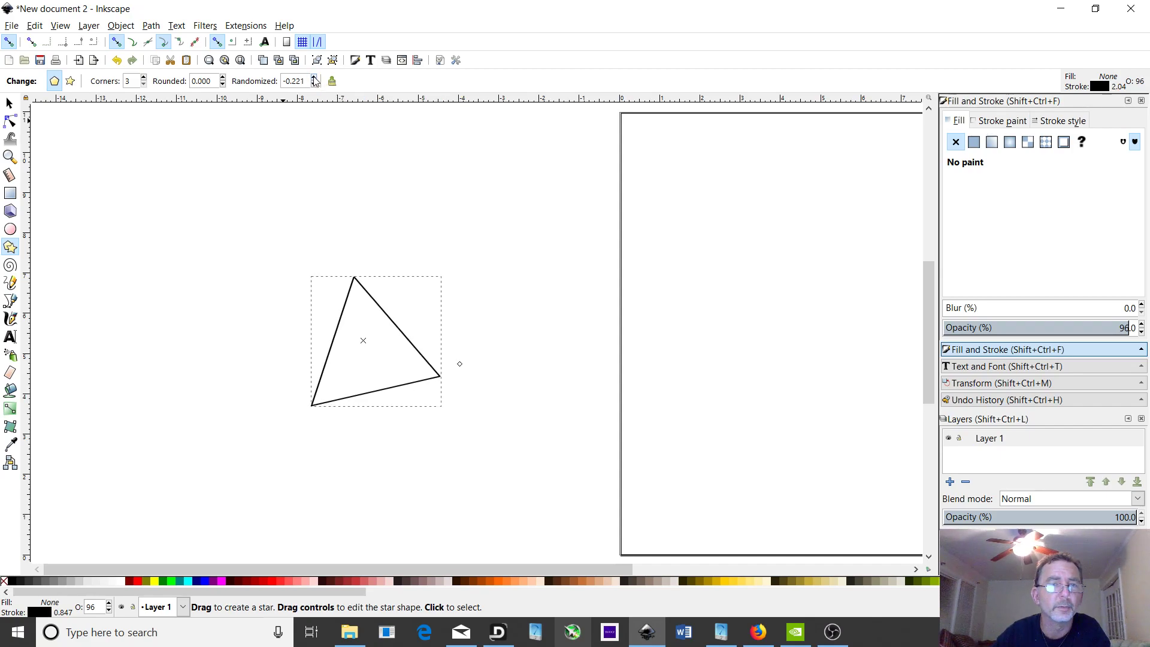
left_click(314, 78)
left_click(314, 77)
left_click(313, 78)
left_click(314, 78)
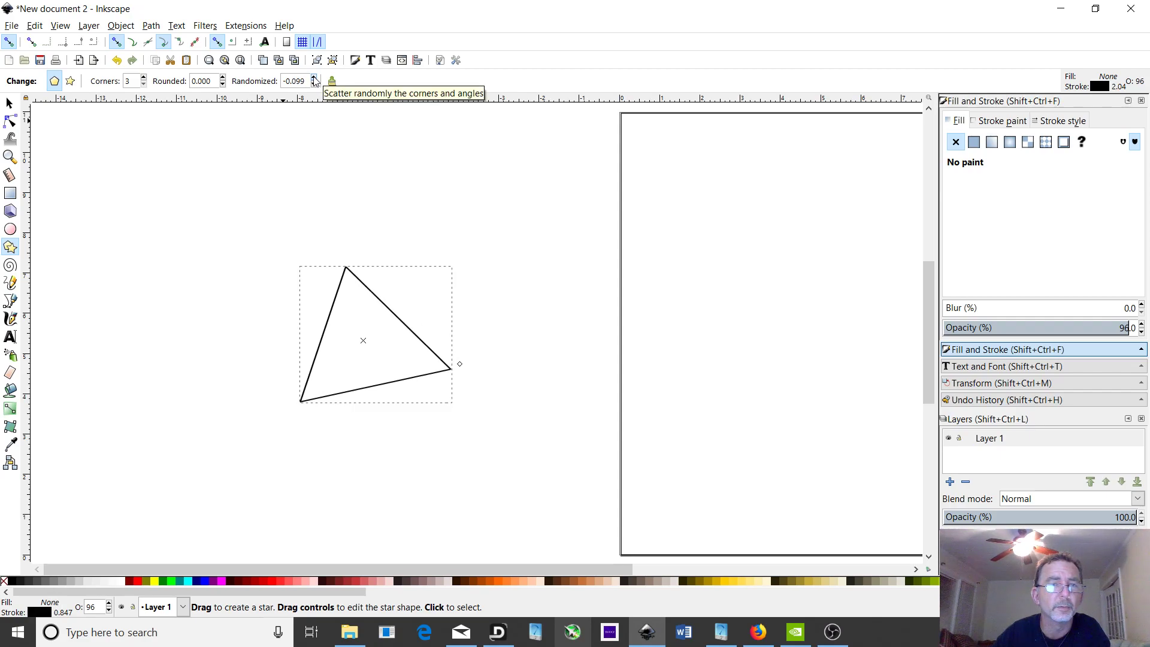
left_click(314, 78)
left_click(314, 78)
left_click(313, 78)
left_click(314, 78)
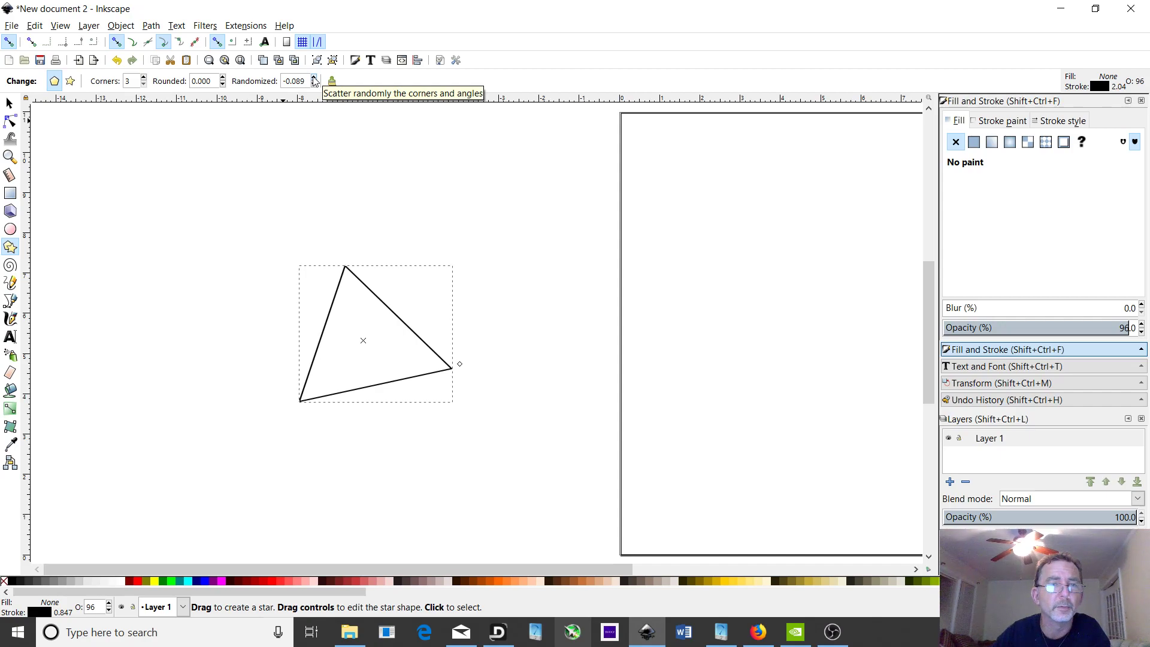
left_click(314, 78)
left_click(314, 78)
left_click(313, 78)
left_click(314, 78)
left_click(314, 79)
left_click(314, 79)
left_click(314, 79)
left_click(315, 79)
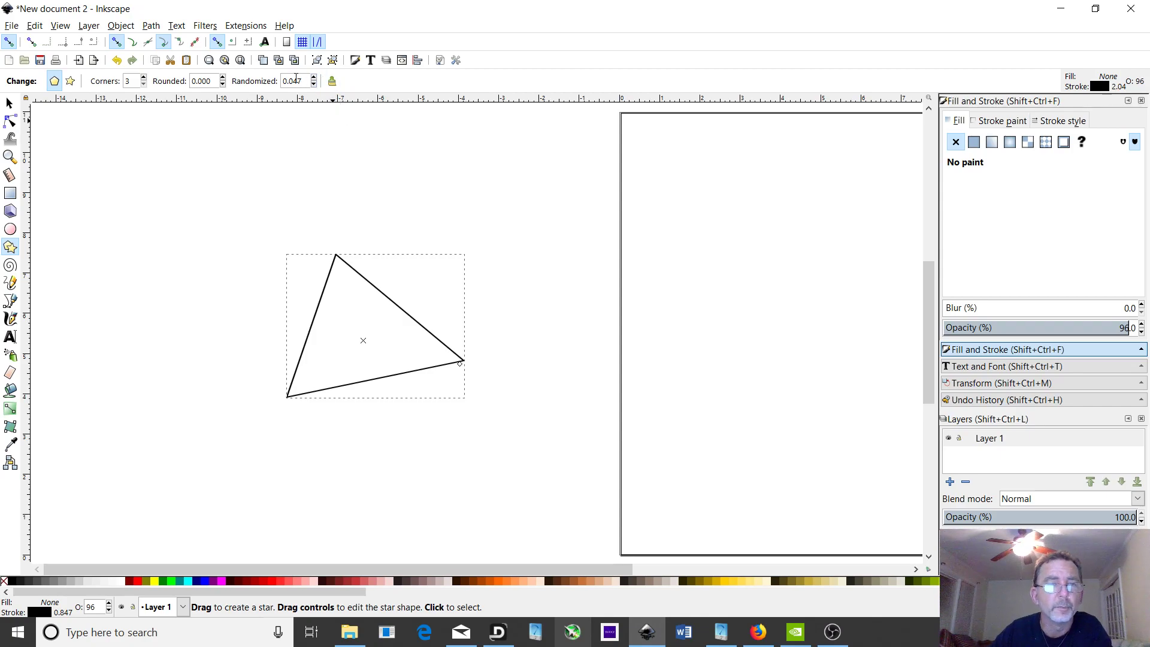
Return the triangle's corner randomization to 0.000.
left_click(314, 85)
left_click(315, 85)
left_click(315, 86)
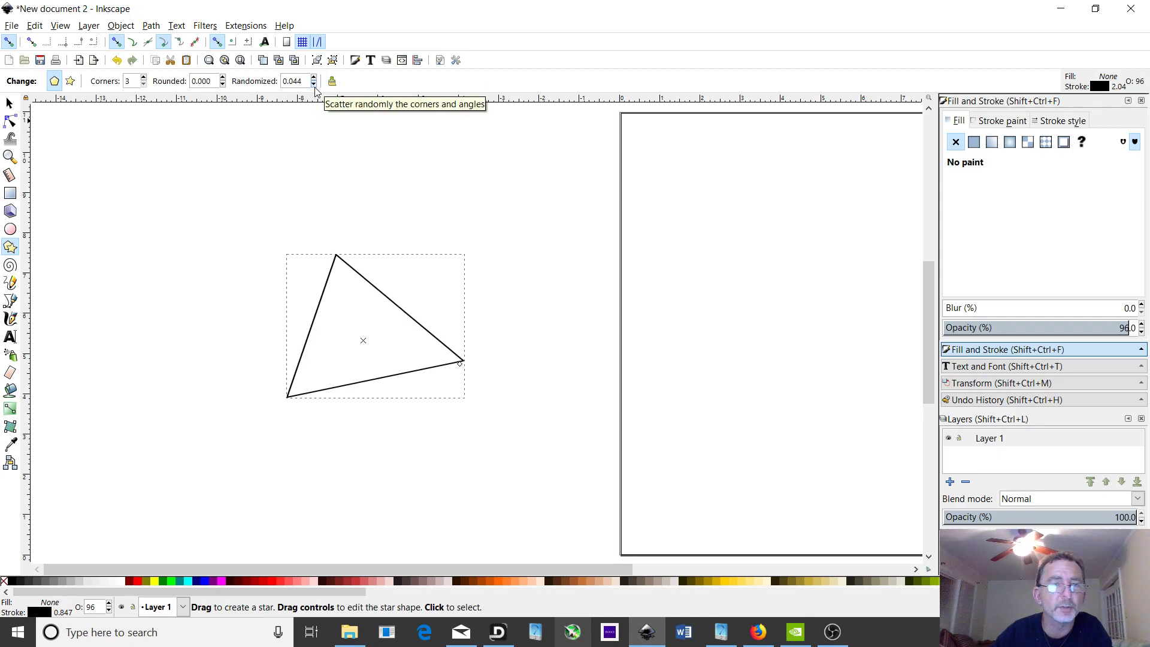
left_click(315, 86)
left_click(315, 86)
left_click(315, 86)
left_click(315, 87)
left_click(315, 87)
left_click(316, 87)
left_click(315, 86)
left_click(315, 87)
left_click(315, 87)
left_click(316, 87)
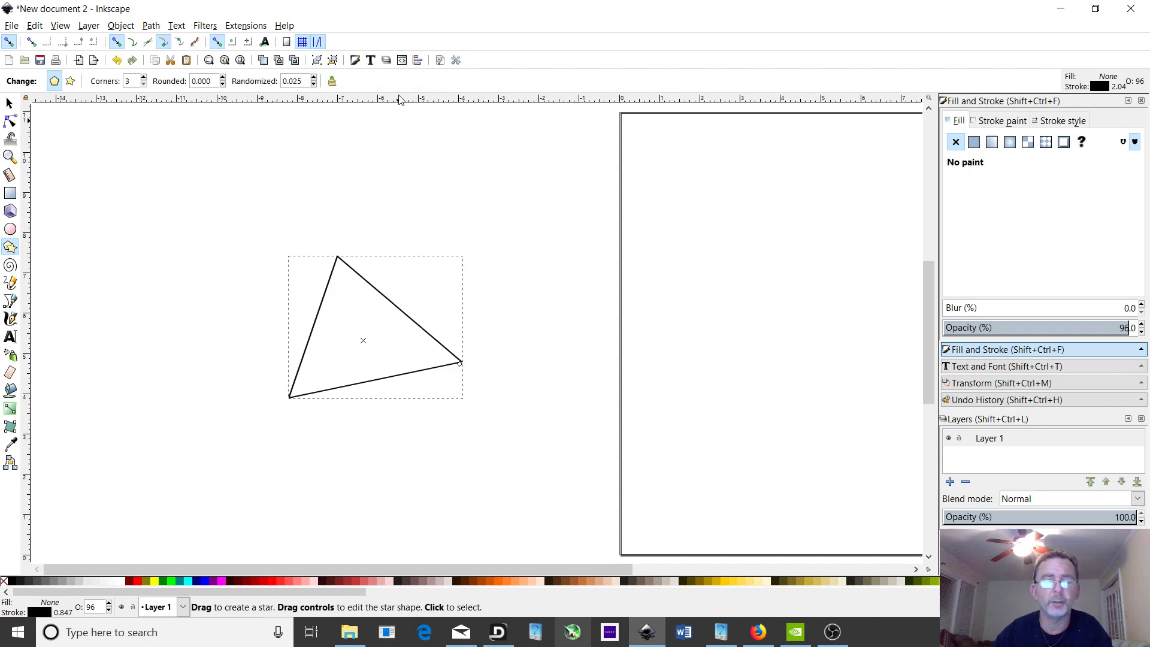
key("BackSpace")
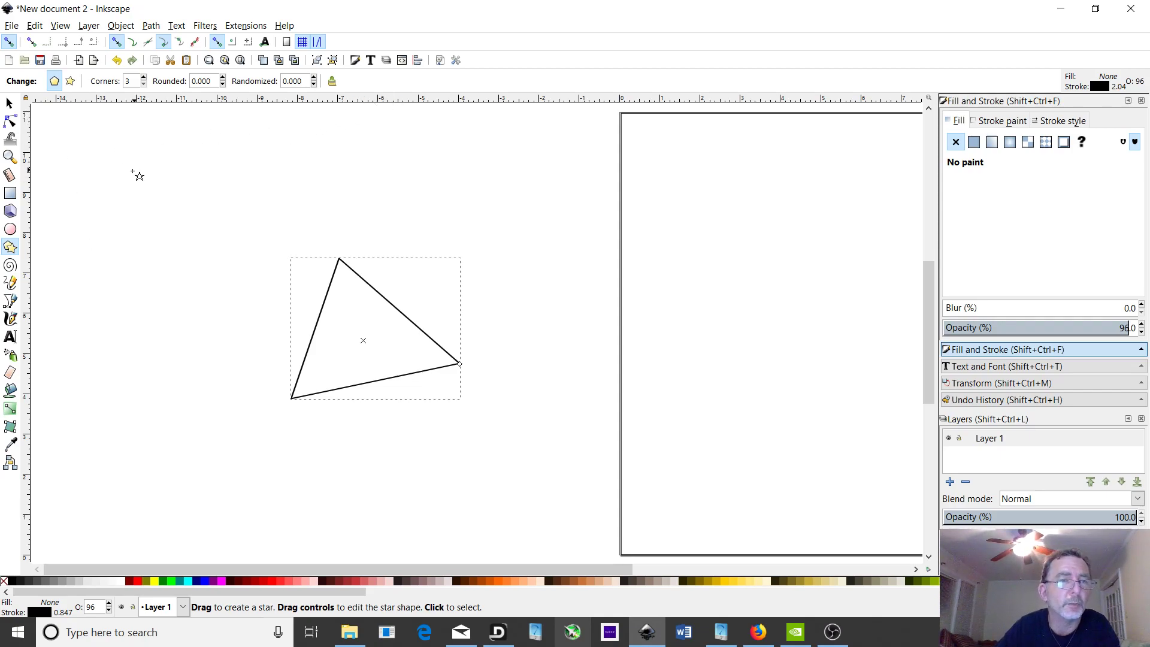
Switch the shape type from polygon to star, and replace the existing shape with a newly drawn three-cornered star beside the page.
left_click(70, 83)
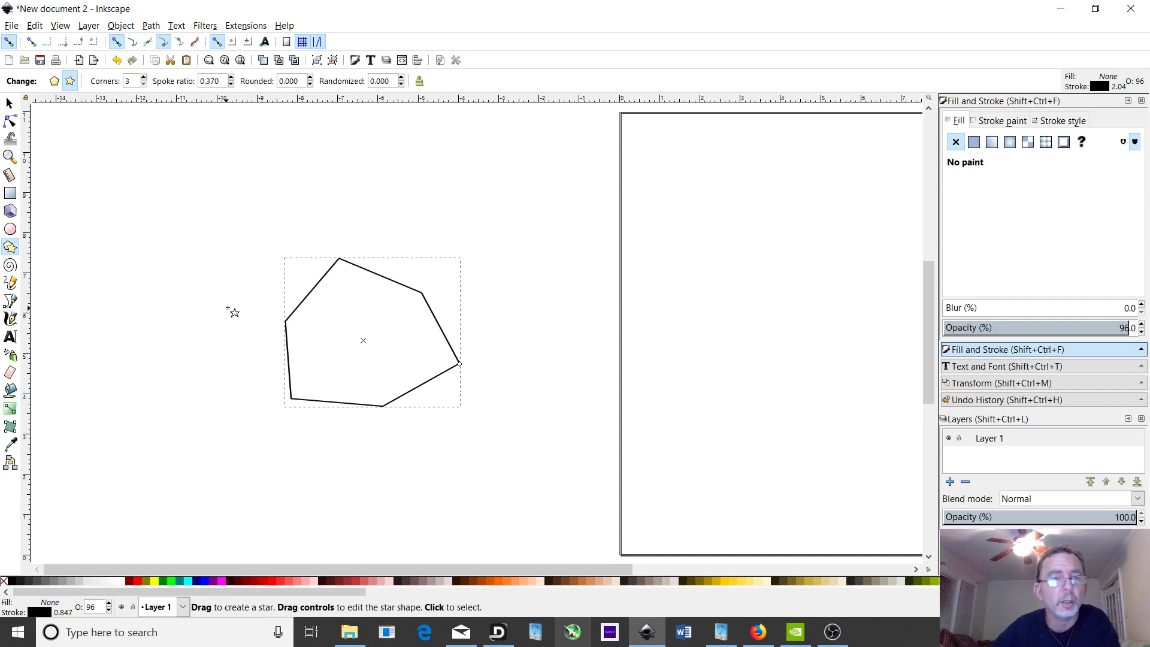
key("Delete")
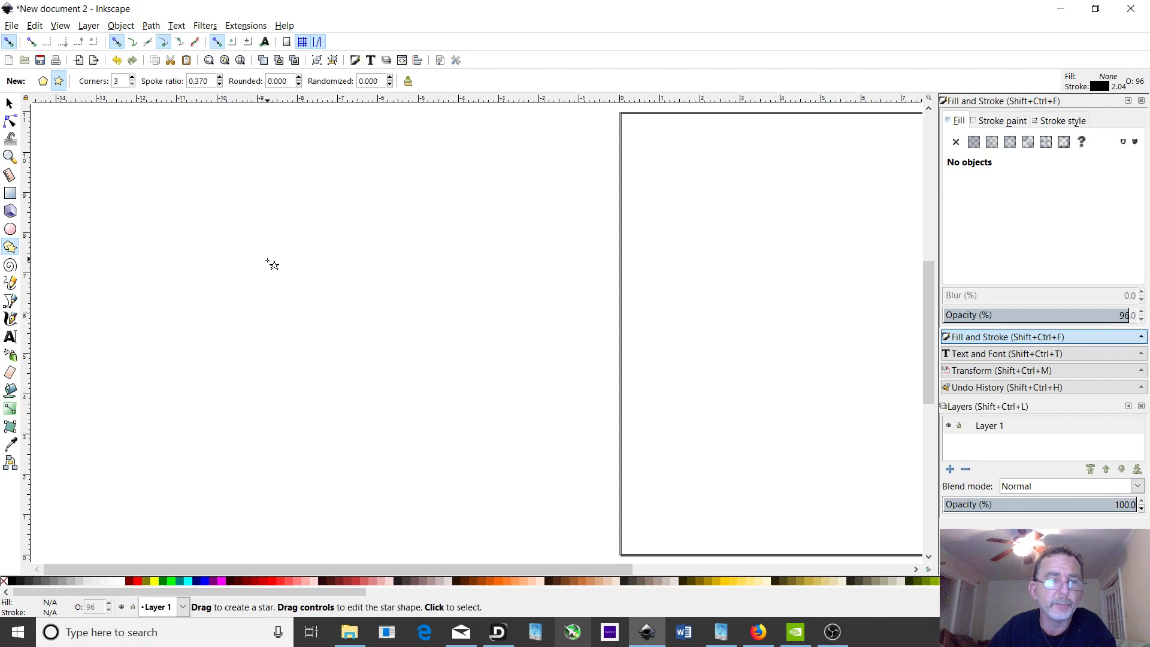
left_click_drag(232, 266, 303, 312)
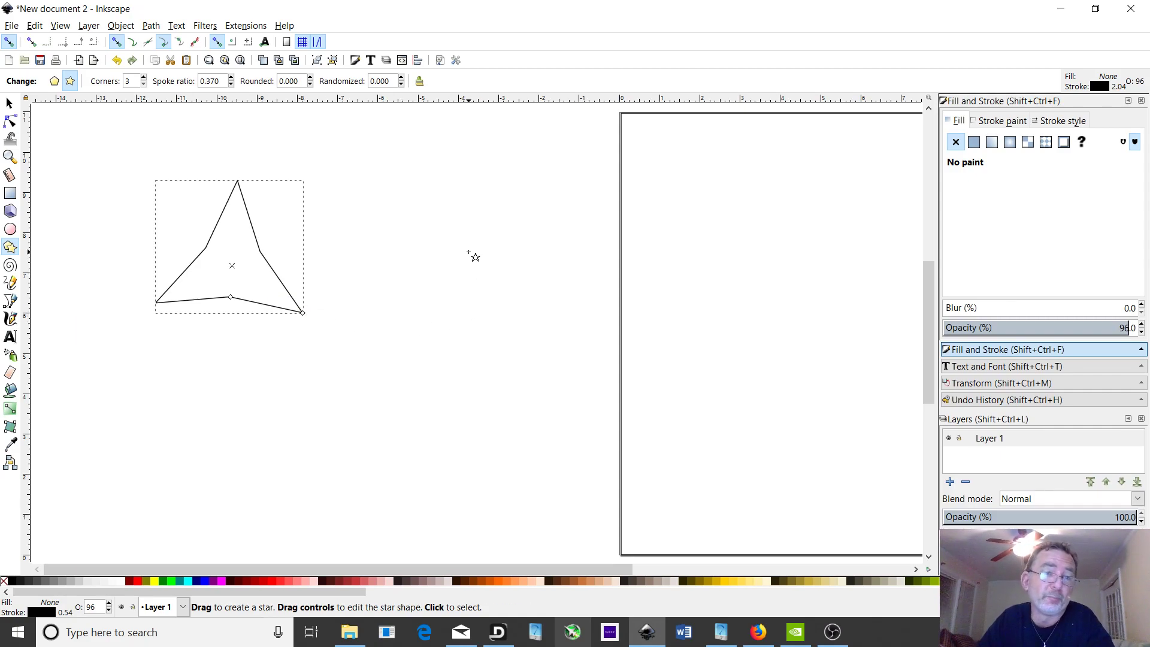
Lower the three-cornered star's spoke ratio to 0.200 to make its arms thinner.
left_click(144, 85)
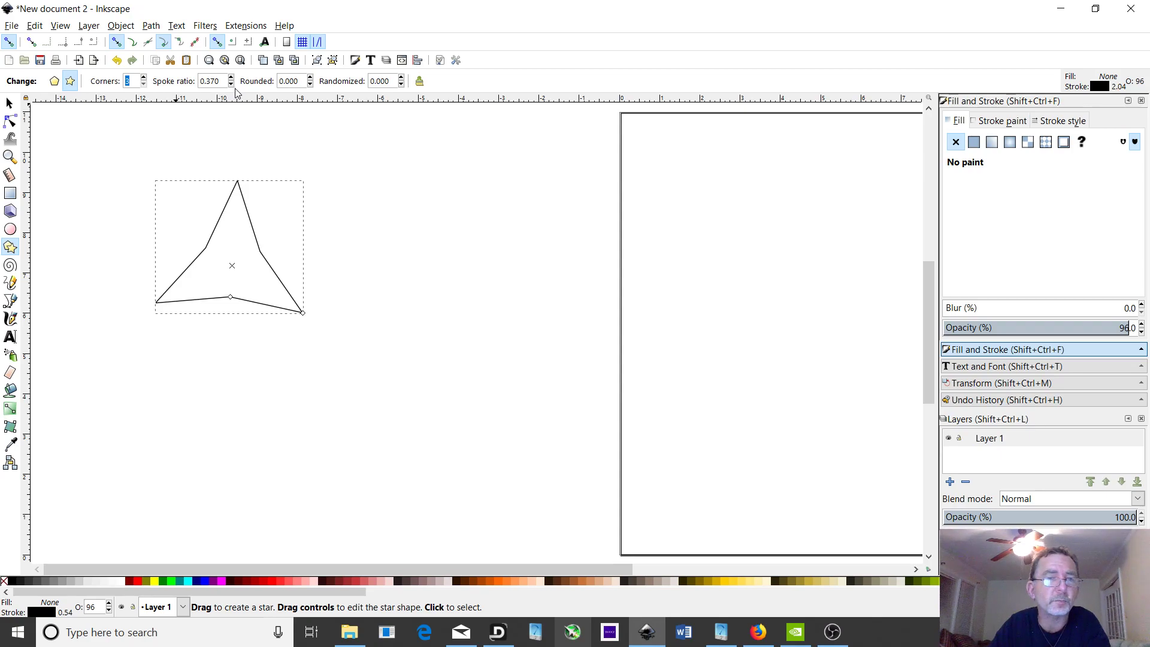
scroll(231, 88, "down", 8)
scroll(231, 88, "down", 7)
scroll(231, 88, "down", 2)
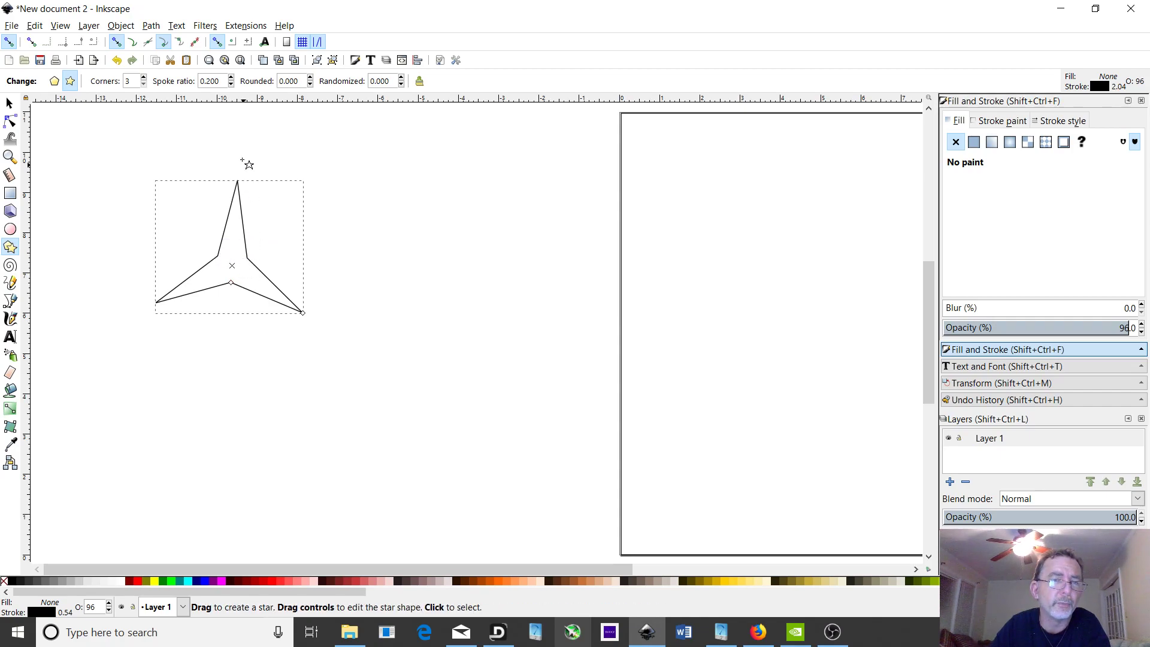
Raise the three-cornered star's spoke ratio to 0.390 to widen its arms.
left_click(232, 79)
left_click(231, 78)
left_click(231, 78)
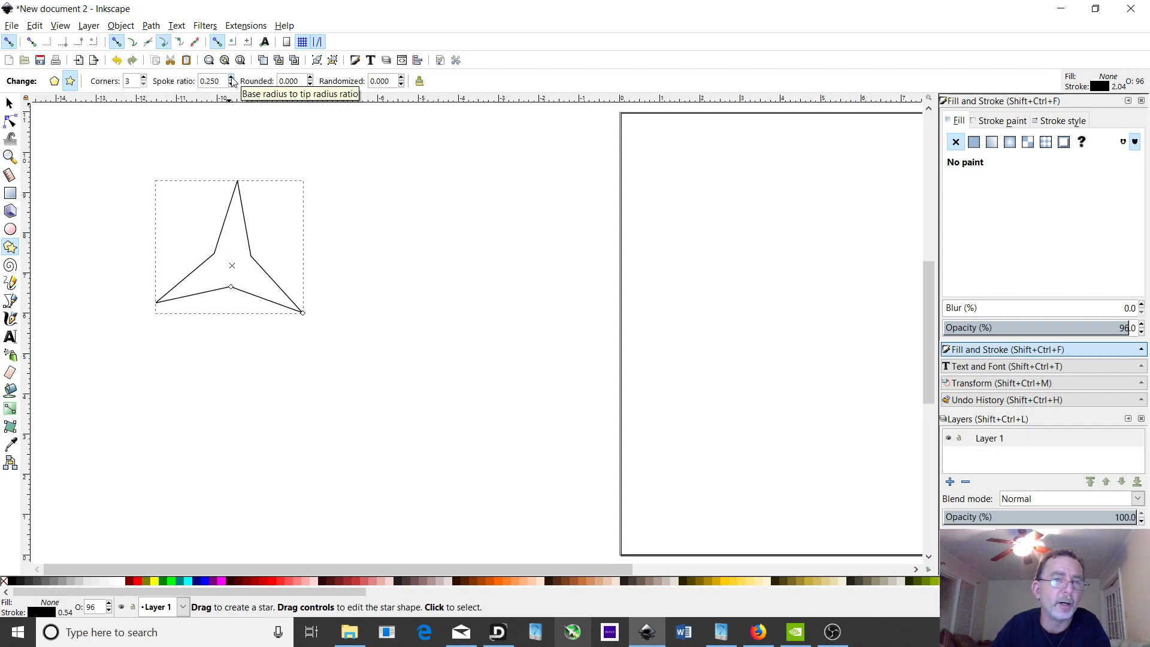
left_click(231, 78)
left_click(232, 80)
left_click(233, 80)
left_click(232, 80)
left_click(232, 80)
left_click(232, 78)
left_click(232, 79)
left_click(232, 78)
left_click(232, 79)
left_click(232, 78)
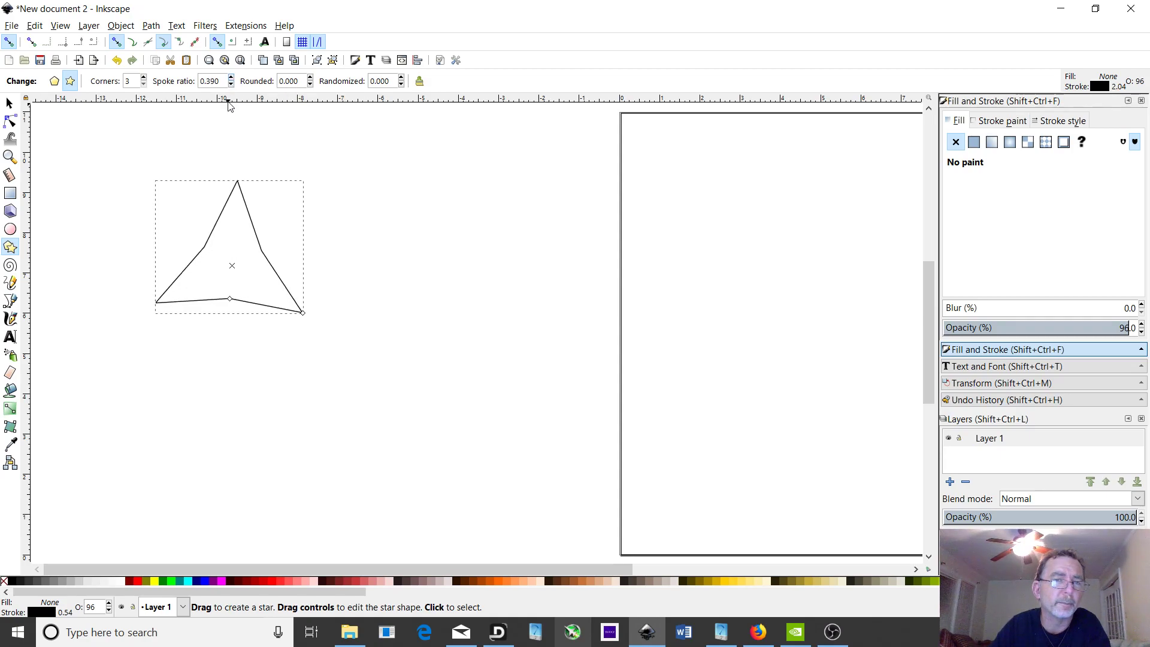
Lower the three-cornered star's spoke ratio to 0.290.
left_click(231, 84)
left_click(231, 84)
left_click(232, 84)
left_click(231, 83)
left_click(232, 83)
left_click(232, 85)
left_click(232, 85)
left_click(232, 84)
left_click(232, 84)
left_click(233, 85)
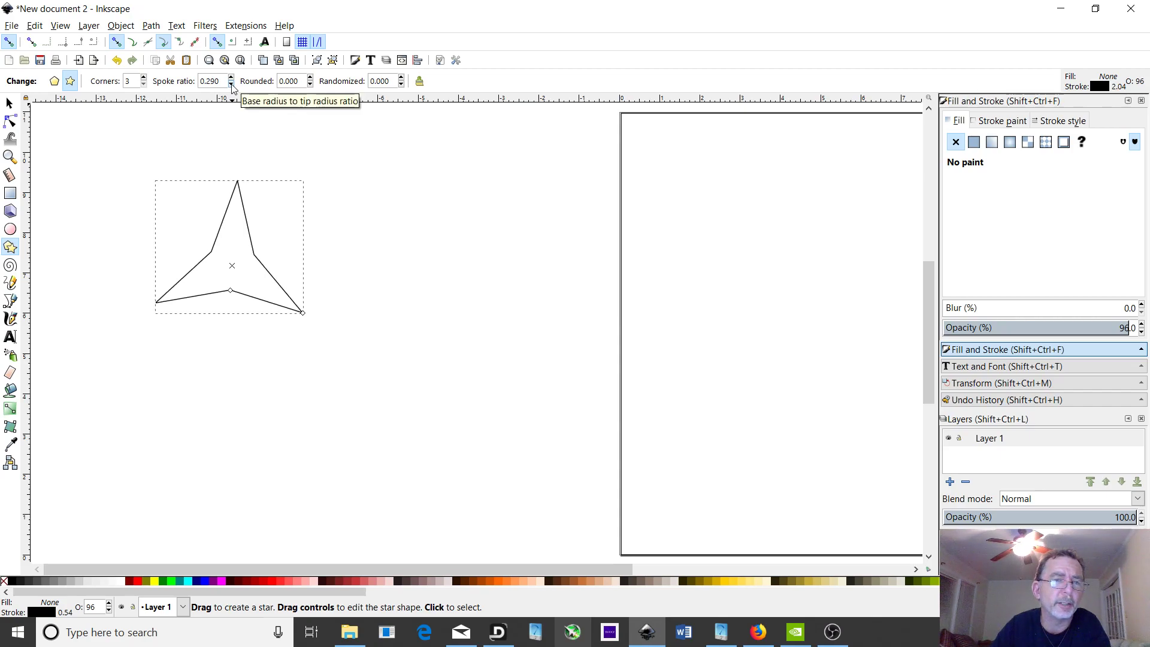
Give the star 4 corners and reduce its spoke ratio to 0.130.
left_click(143, 77)
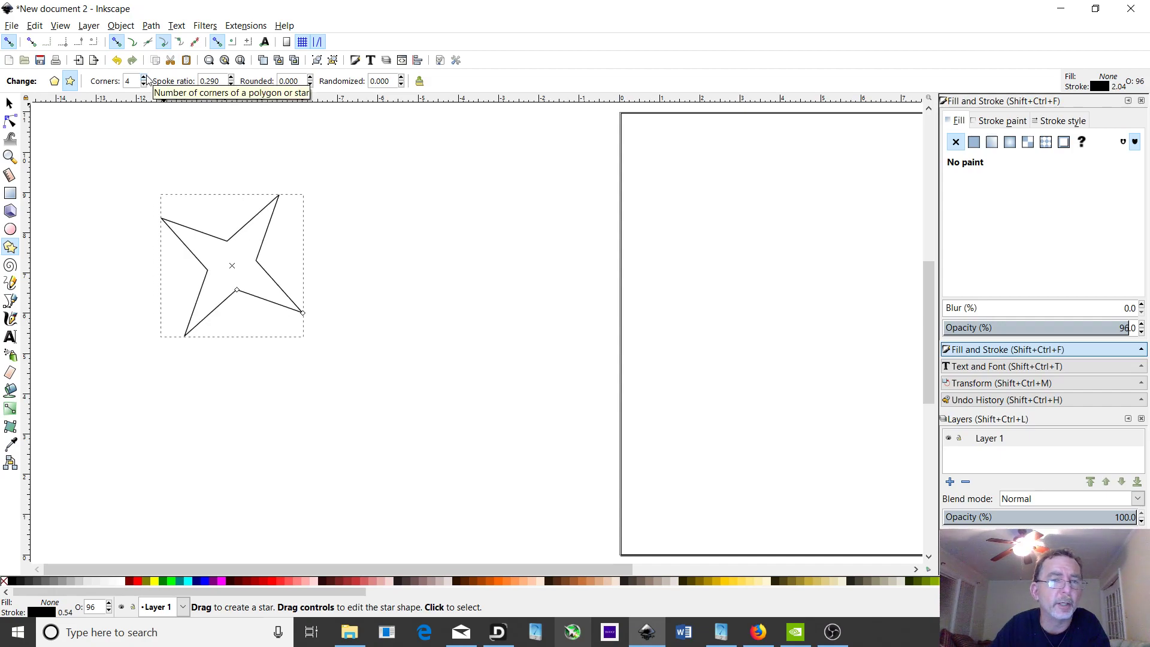
left_click(231, 85)
left_click(230, 85)
left_click(231, 85)
left_click(230, 84)
left_click(231, 85)
left_click(231, 85)
left_click(231, 85)
left_click(231, 85)
left_click(230, 85)
left_click(230, 85)
left_click(231, 84)
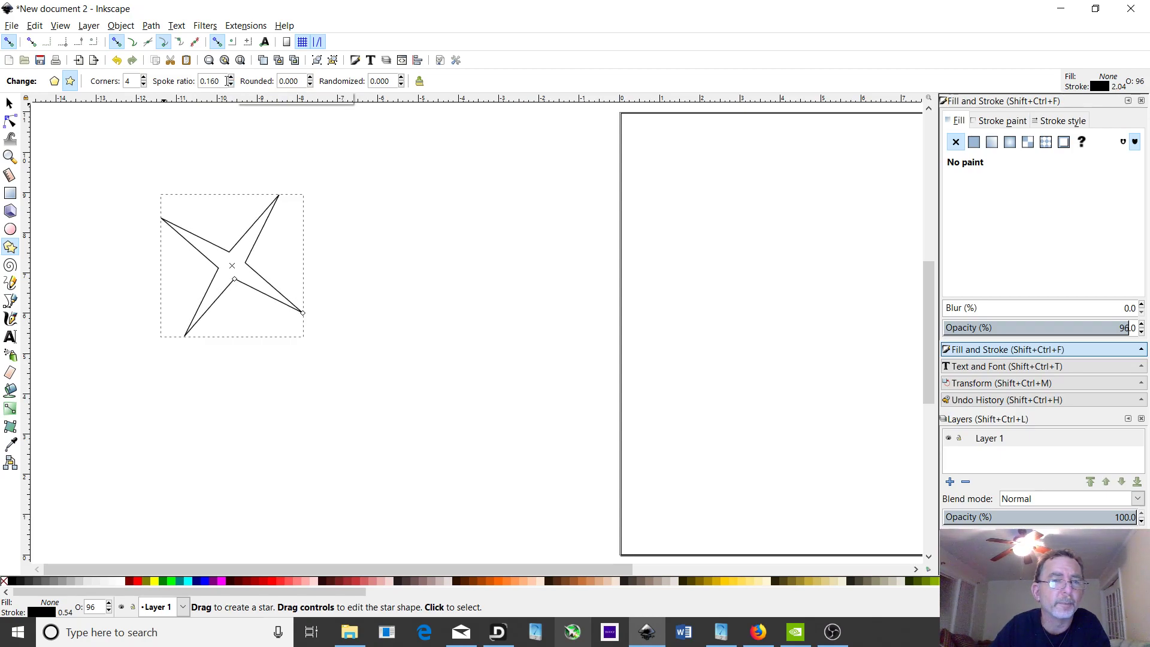
left_click(232, 85)
left_click(231, 85)
left_click(232, 85)
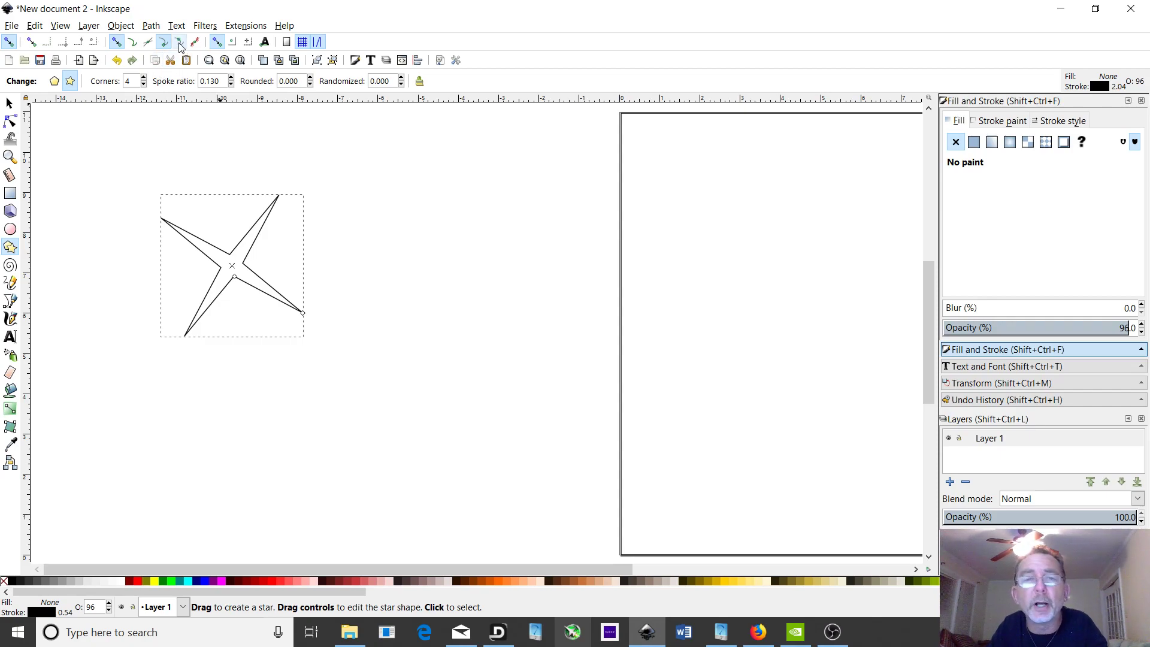
Increase the star's corners to 6 and lower its spoke ratio to 0.110.
left_click(143, 78)
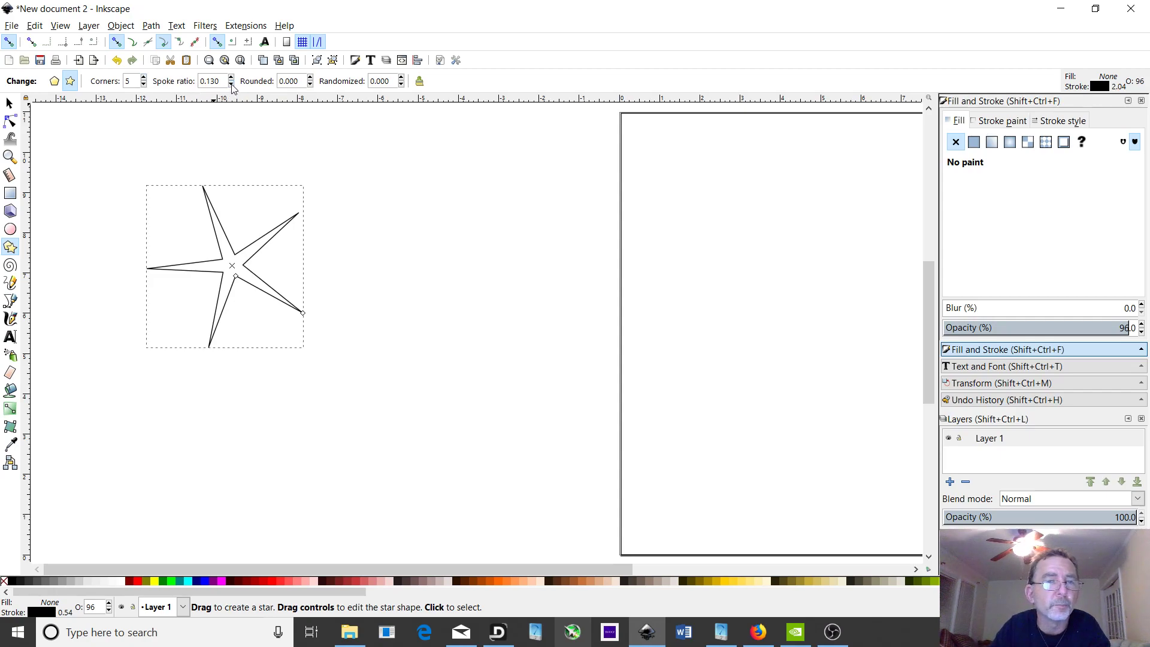
left_click(144, 77)
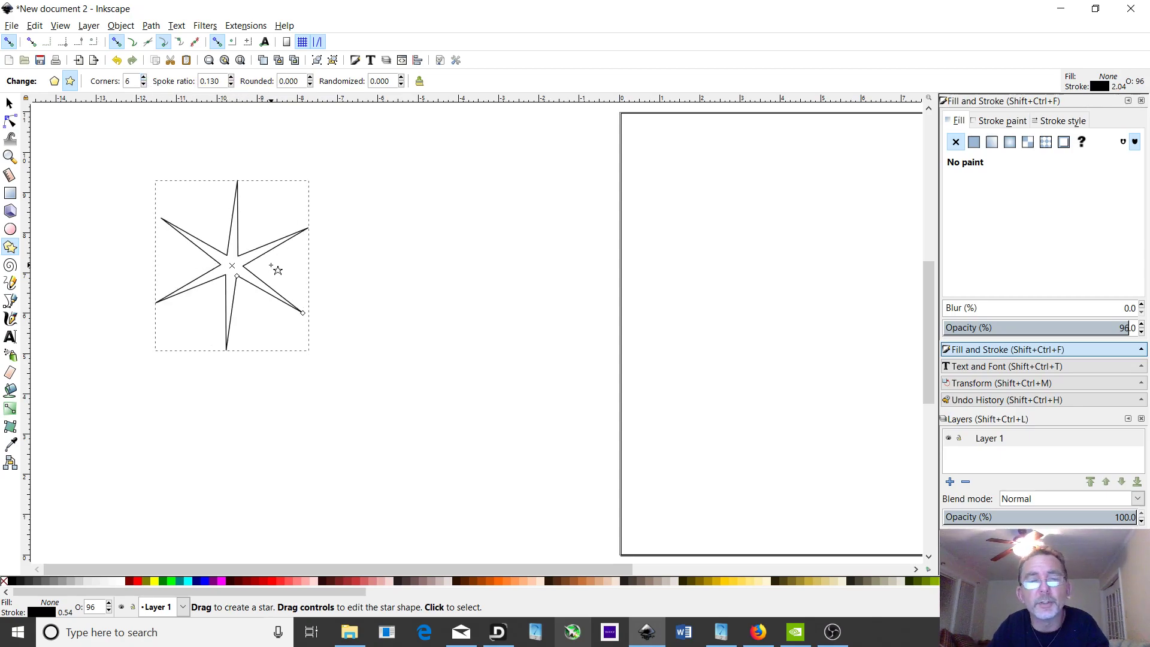
left_click(231, 85)
left_click(231, 85)
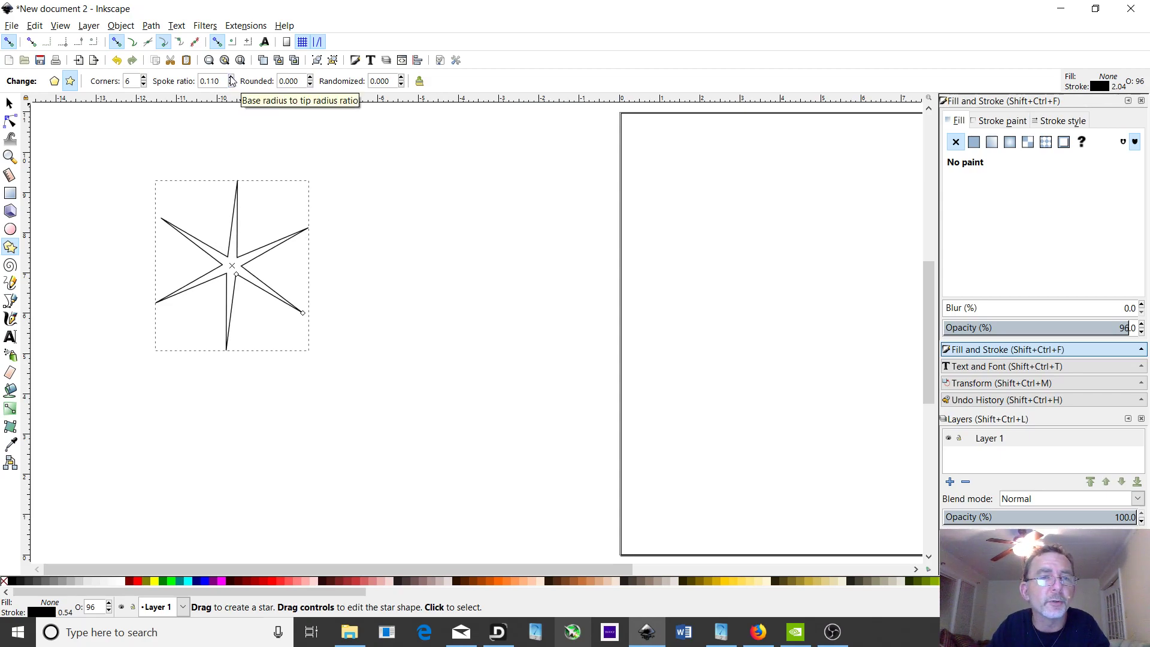
Raise the six-cornered star's spoke ratio to 0.230.
left_click(232, 79)
left_click(232, 79)
left_click(232, 78)
left_click(231, 78)
left_click(232, 78)
left_click(232, 79)
left_click(231, 78)
left_click(232, 79)
left_click(231, 79)
left_click(232, 78)
left_click(232, 78)
left_click(232, 79)
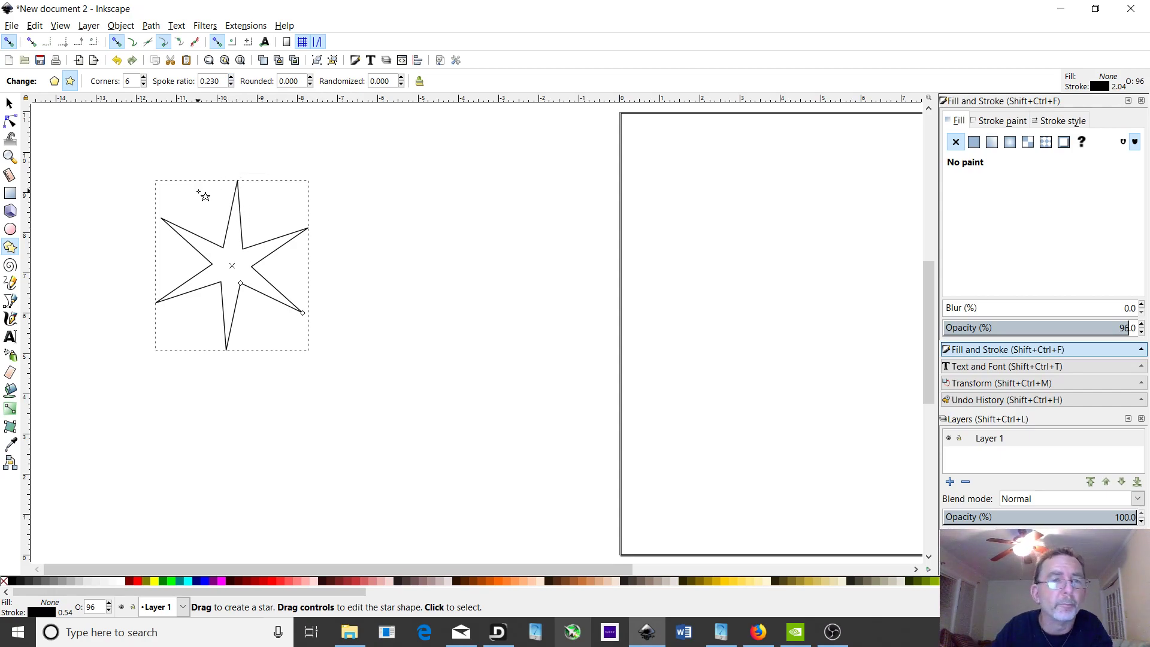
Round the star's corners to 0.180 and reduce the number of corners to 5.
left_click(310, 78)
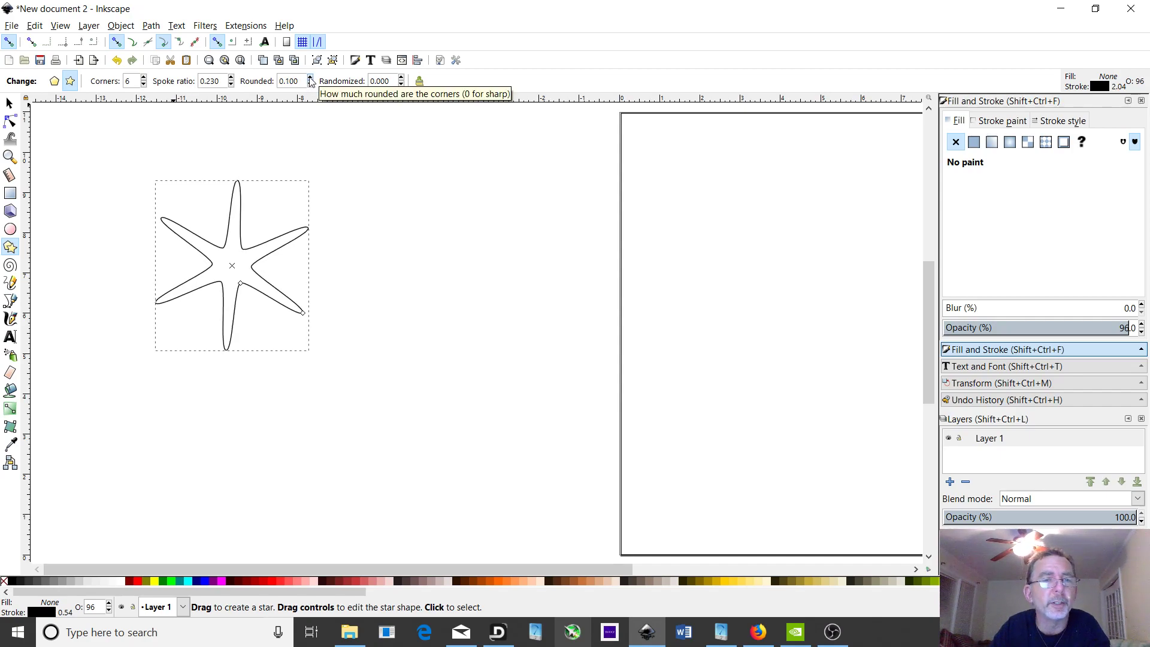
left_click(310, 79)
left_click(310, 79)
left_click(310, 79)
left_click(310, 78)
left_click(311, 79)
left_click(310, 78)
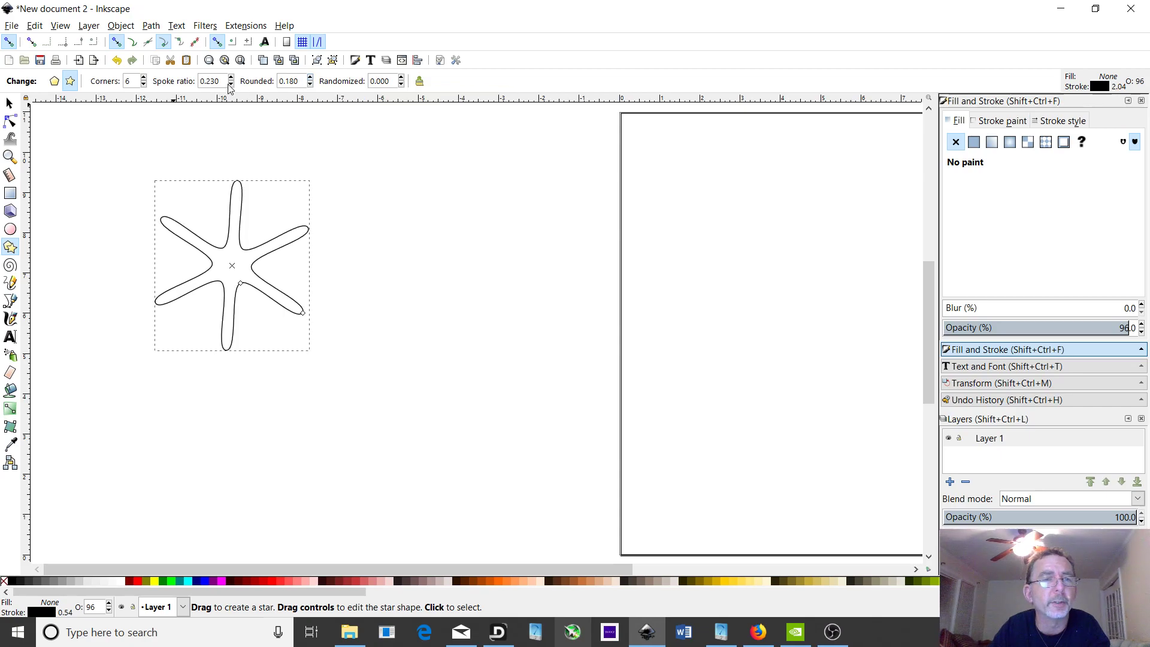
left_click(144, 84)
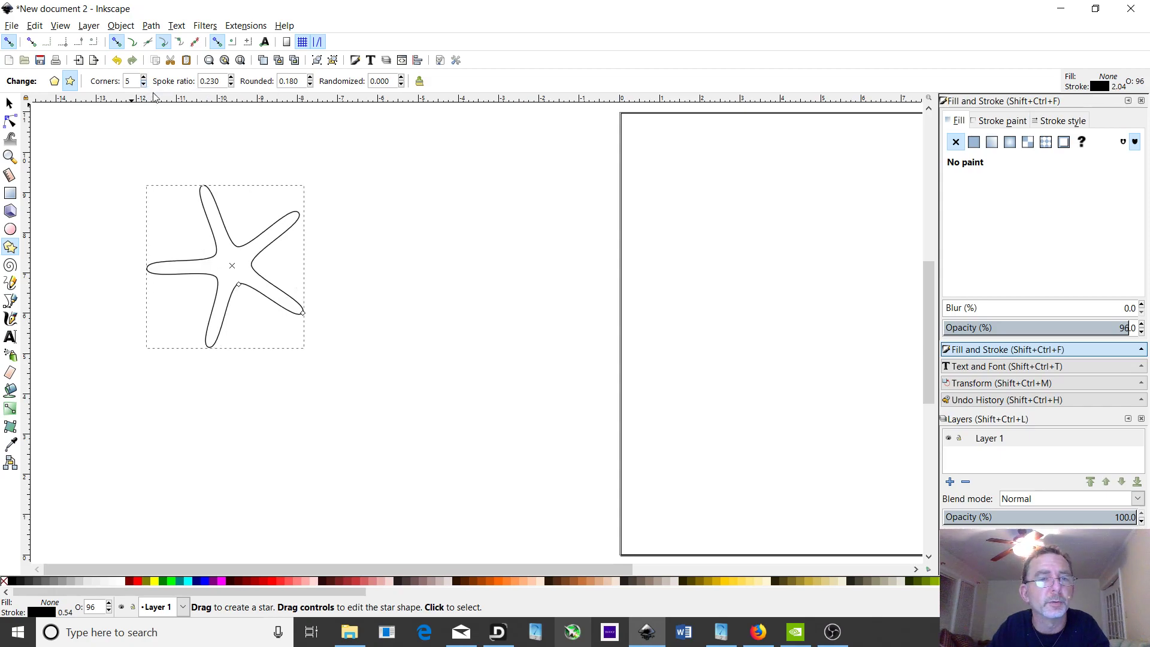
Raise the five-pointed star's spoke ratio to 0.490 and set its corner rounding to 0.190.
left_click(310, 79)
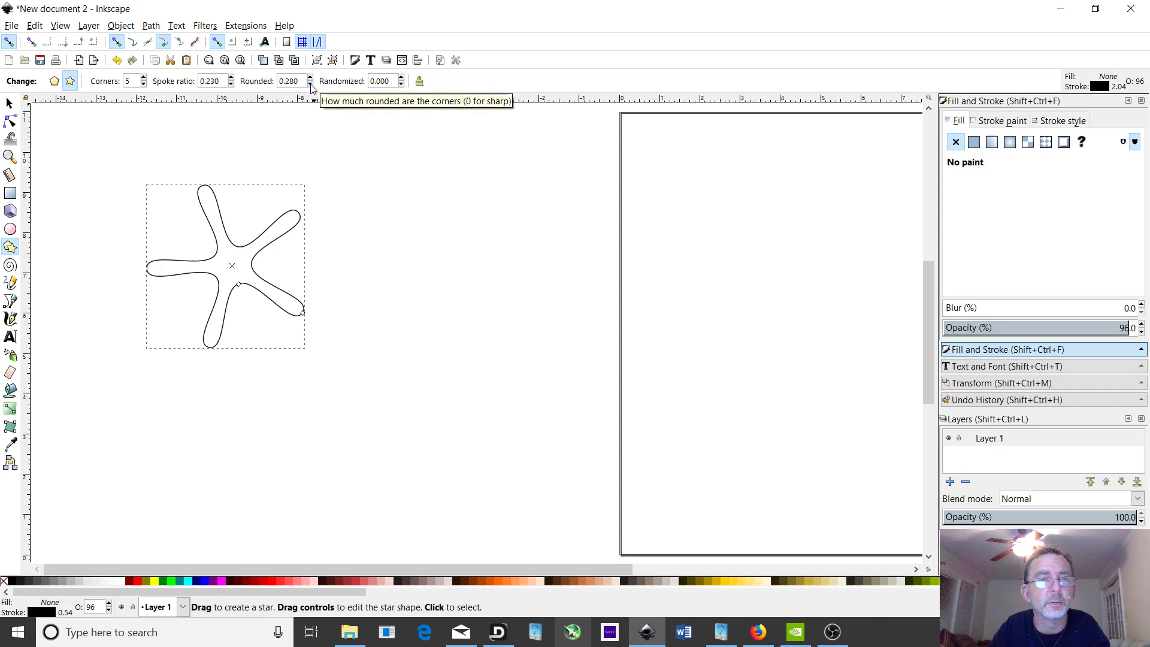
left_click(232, 84)
left_click(233, 85)
left_click(231, 77)
left_click(231, 78)
left_click(232, 79)
left_click(231, 79)
left_click(232, 78)
left_click(231, 79)
left_click(231, 79)
left_click(231, 79)
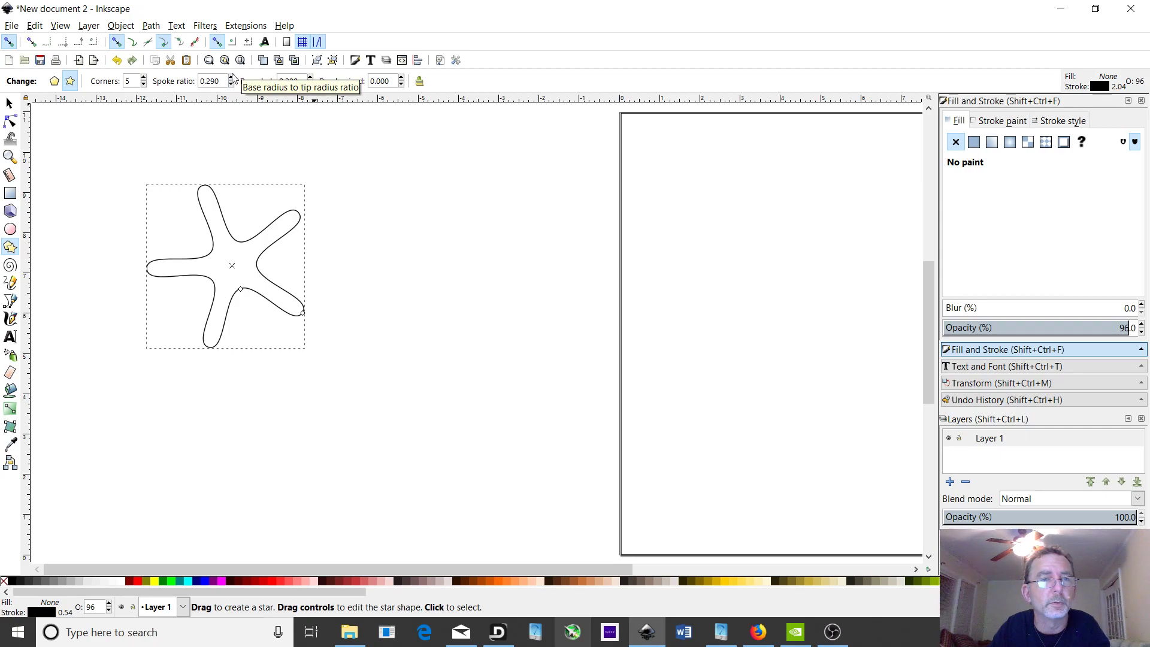
left_click(232, 78)
left_click(232, 78)
left_click(231, 79)
left_click(231, 79)
left_click(231, 79)
left_click(232, 79)
left_click(231, 79)
left_click(231, 78)
left_click(231, 78)
left_click(231, 78)
left_click(231, 78)
left_click(231, 78)
left_click(231, 78)
left_click(231, 78)
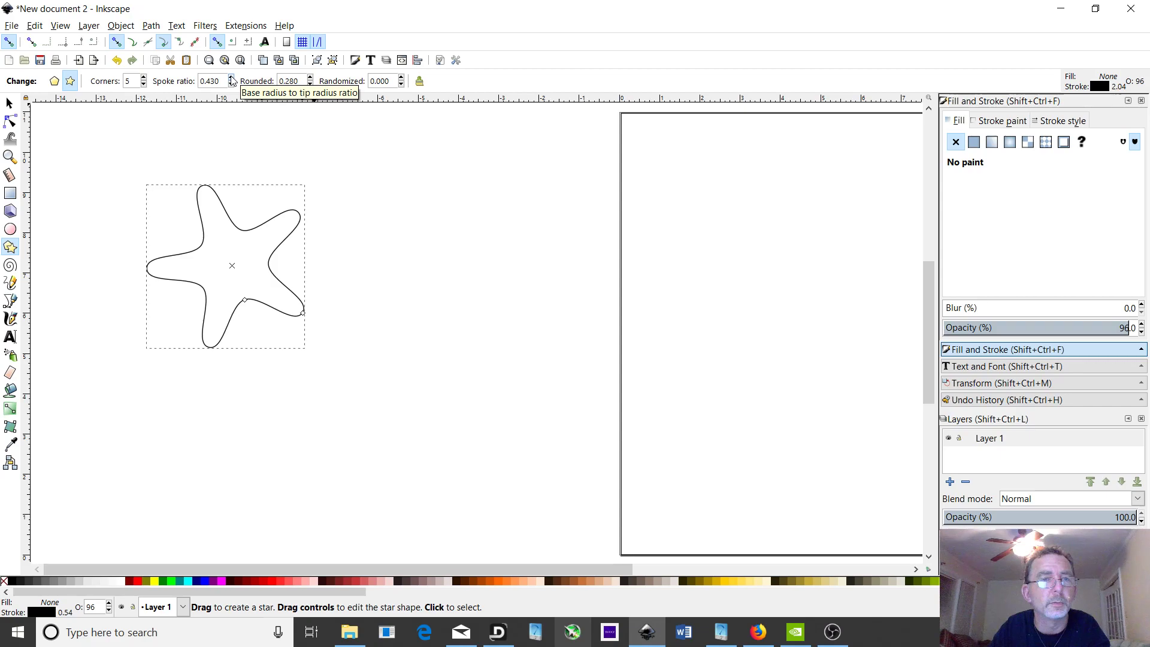
left_click(231, 79)
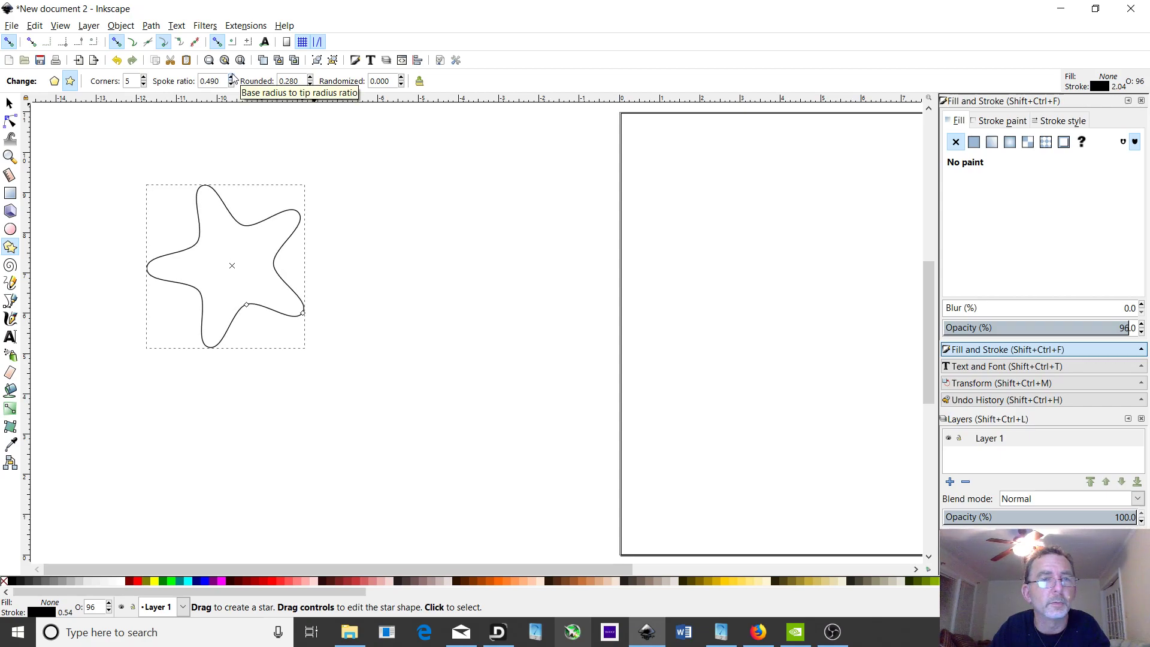
left_click(309, 85)
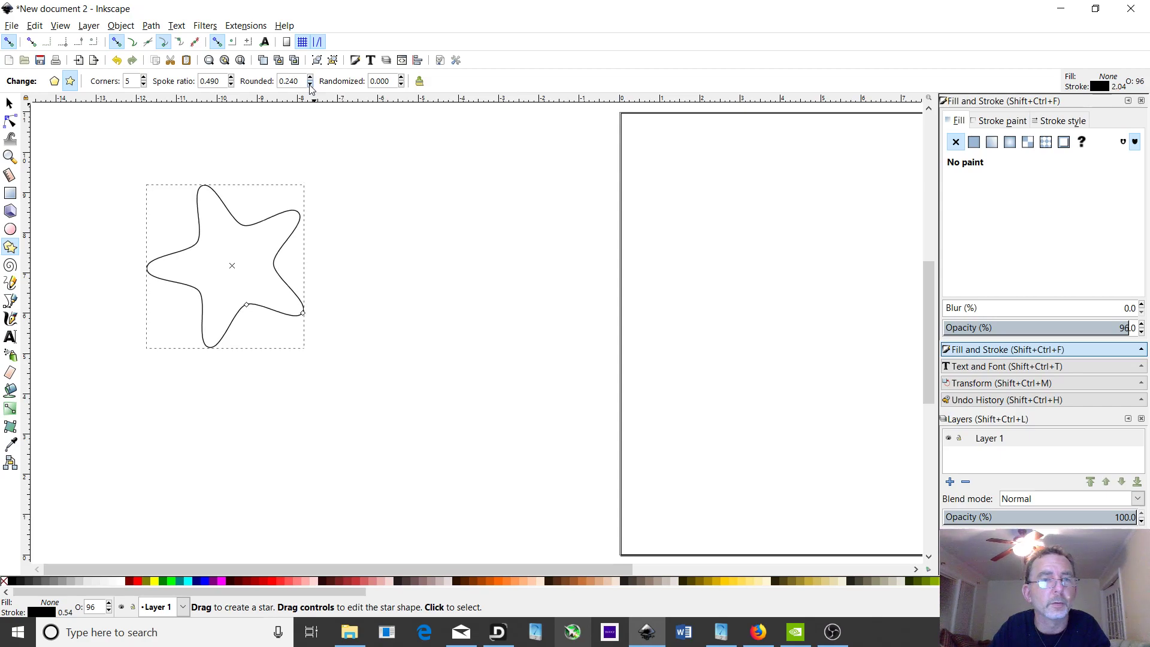
left_click(310, 84)
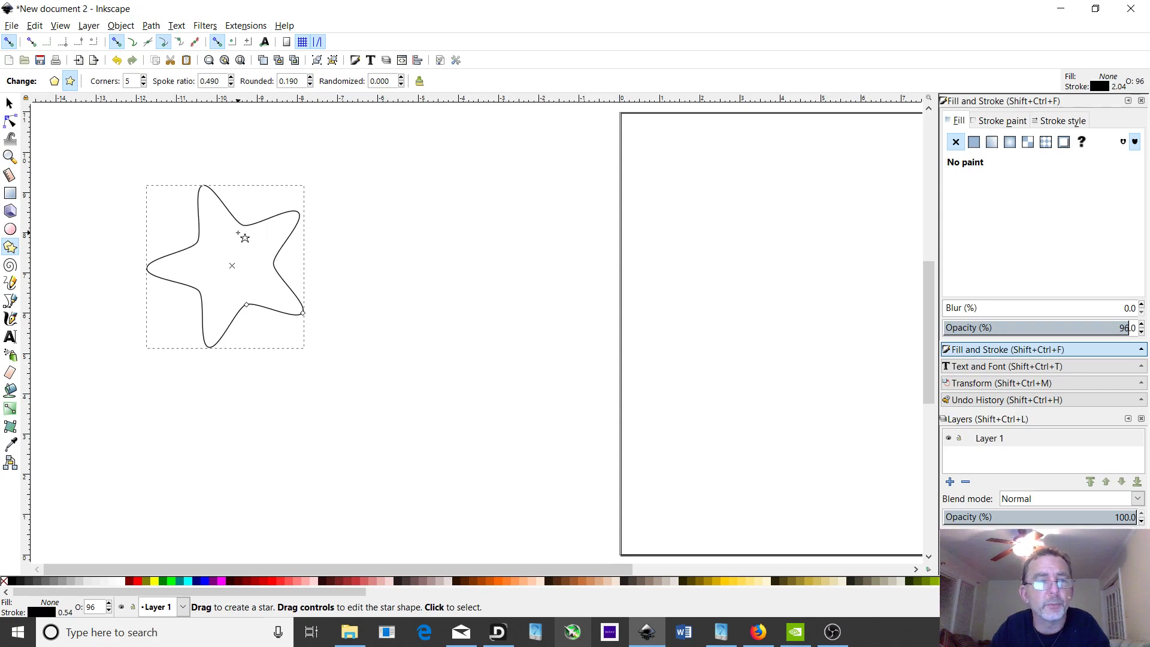
Try flat fills on the star in orange ff6600, light brown d38d5f, gray 808080 and light green 8dd35f.
left_click(974, 144)
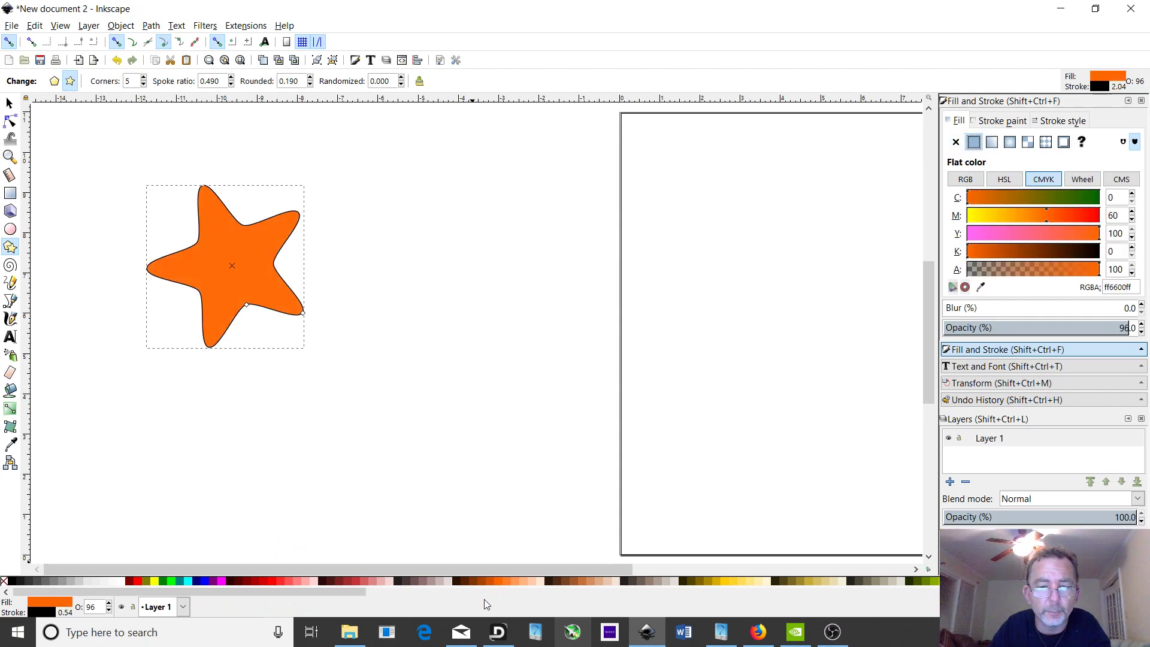
left_click(590, 580)
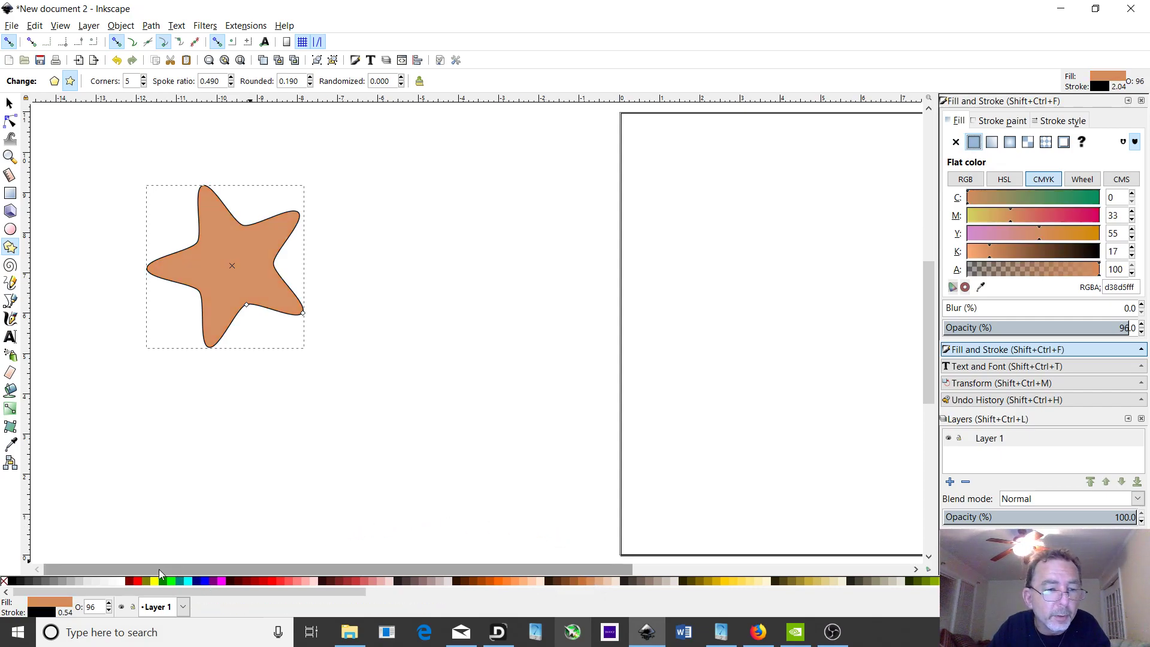
left_click(53, 580)
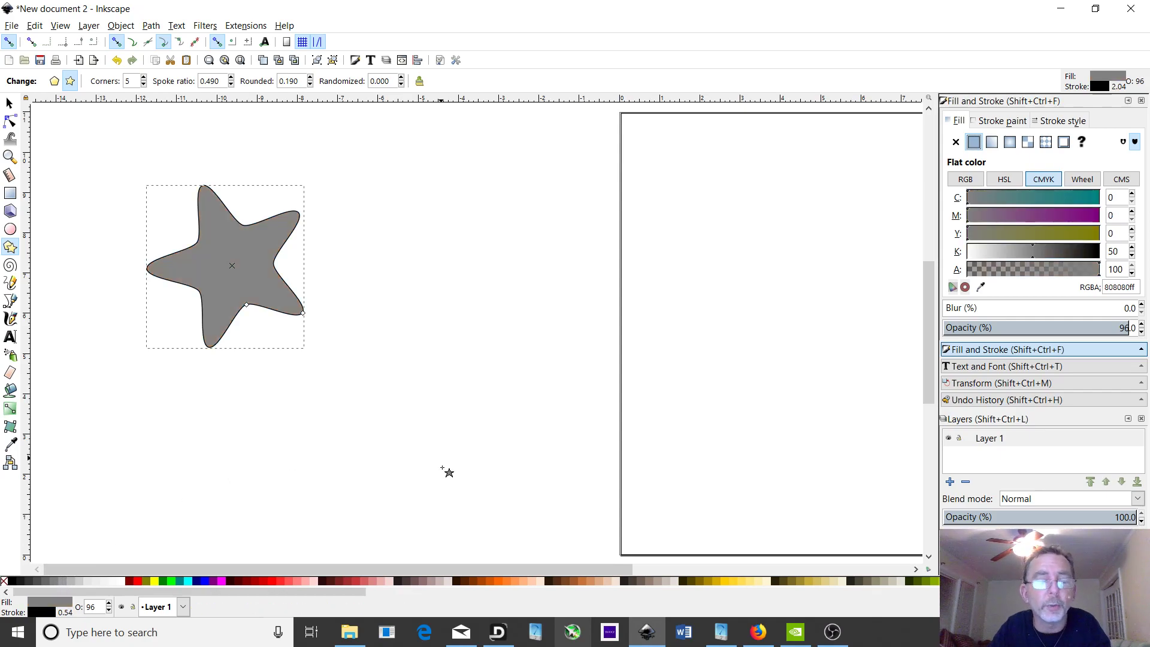
left_click_drag(275, 593, 527, 615)
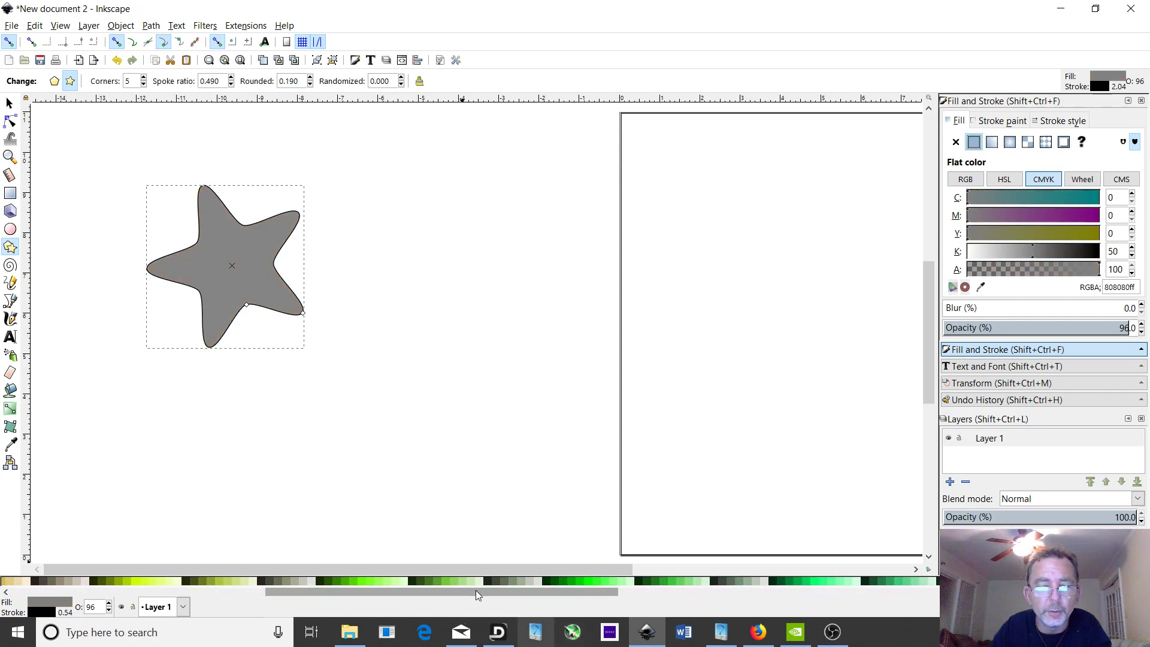
left_click_drag(457, 580, 461, 579)
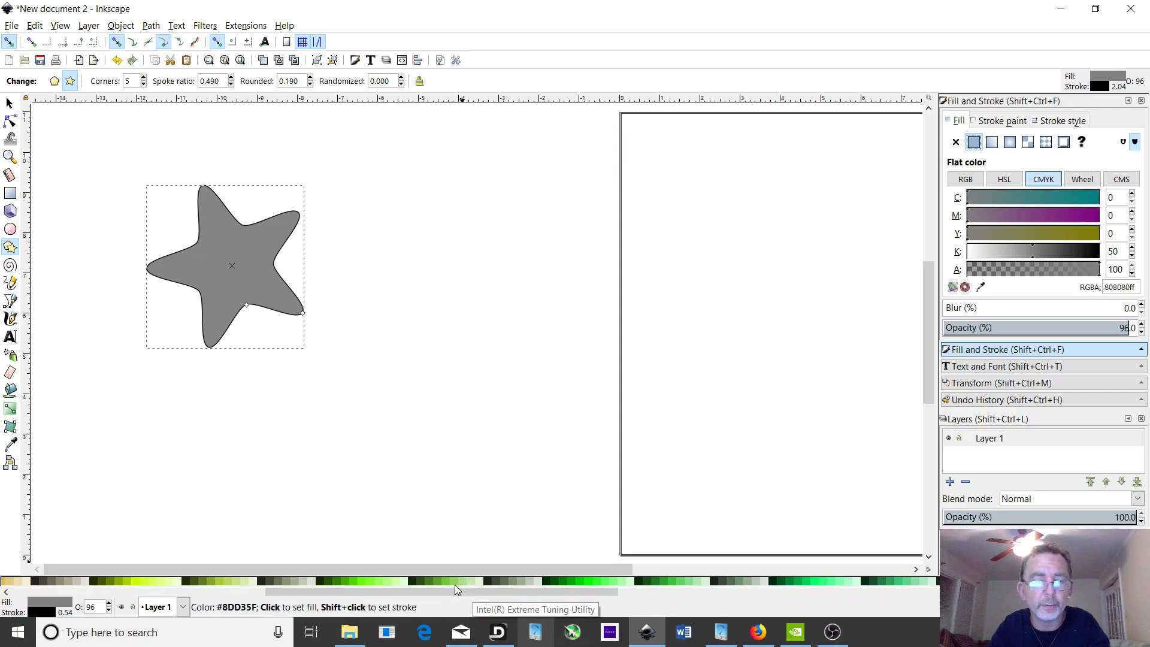
left_click(452, 581)
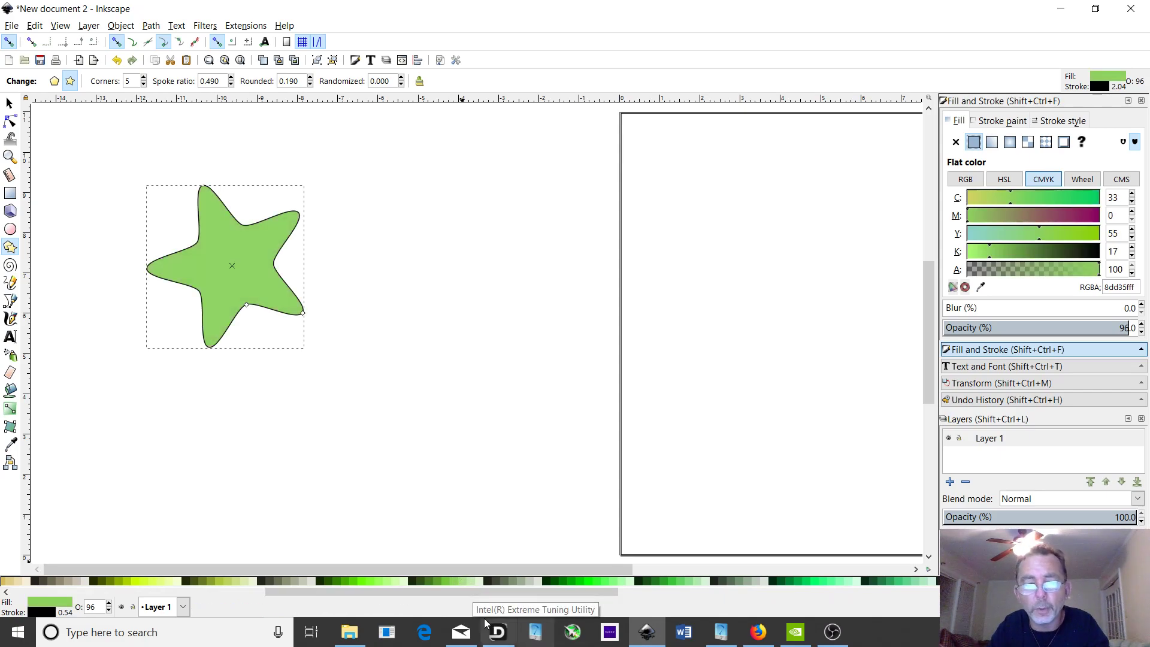
Fill the star with blue 0055d4.
left_click_drag(494, 590, 699, 587)
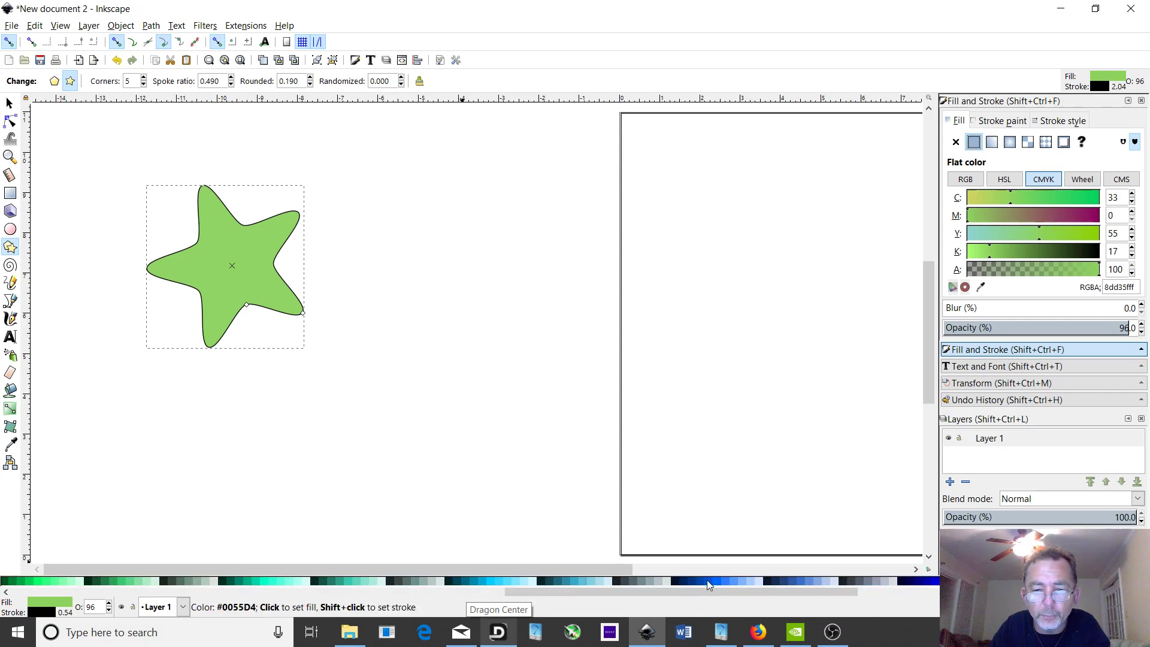
left_click(709, 585)
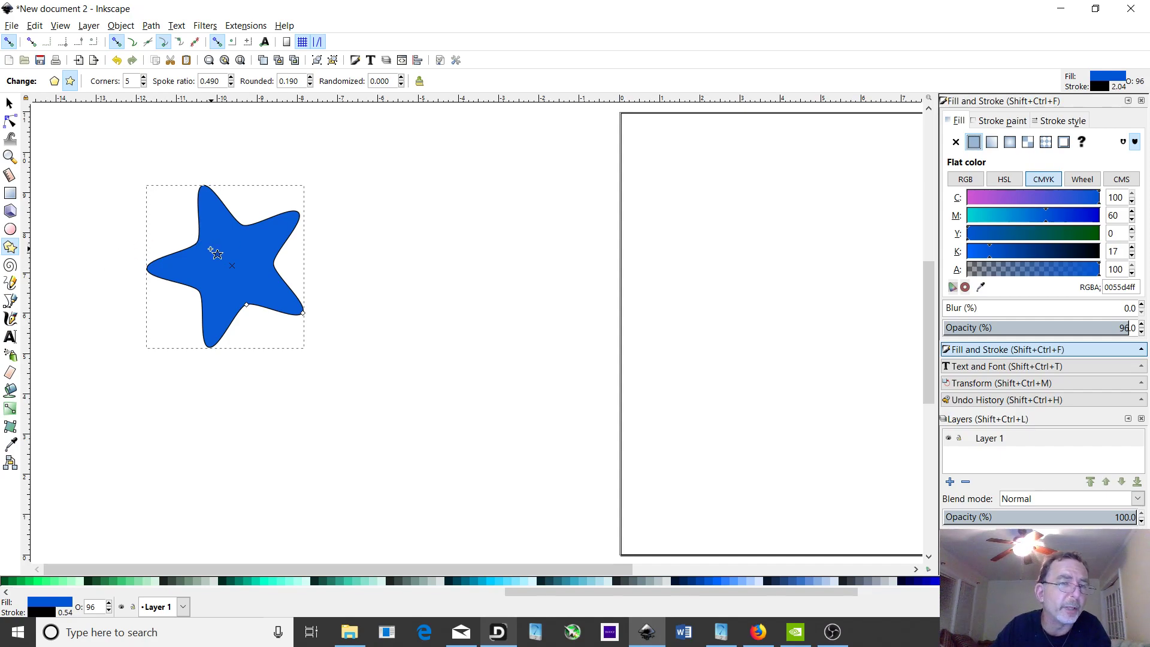
Draw a nearly circular ellipse about 3.9 by 3.7 in overlapping the star's right-hand points and fill it with yellow ffff00.
left_click(13, 233)
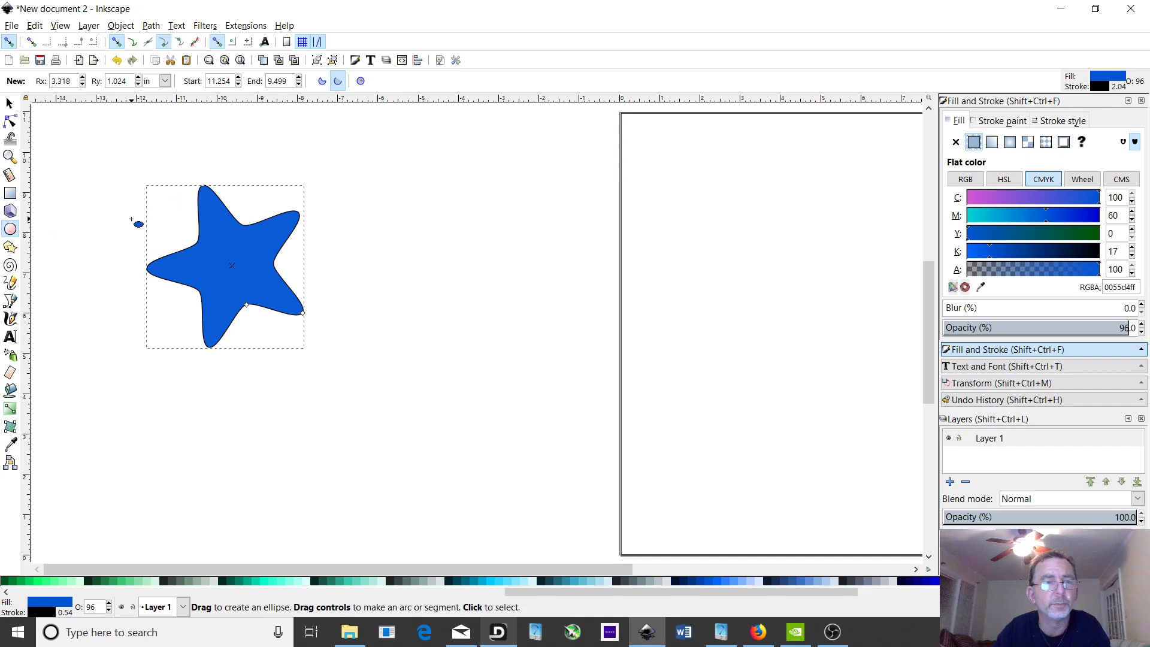
left_click_drag(440, 208, 281, 357)
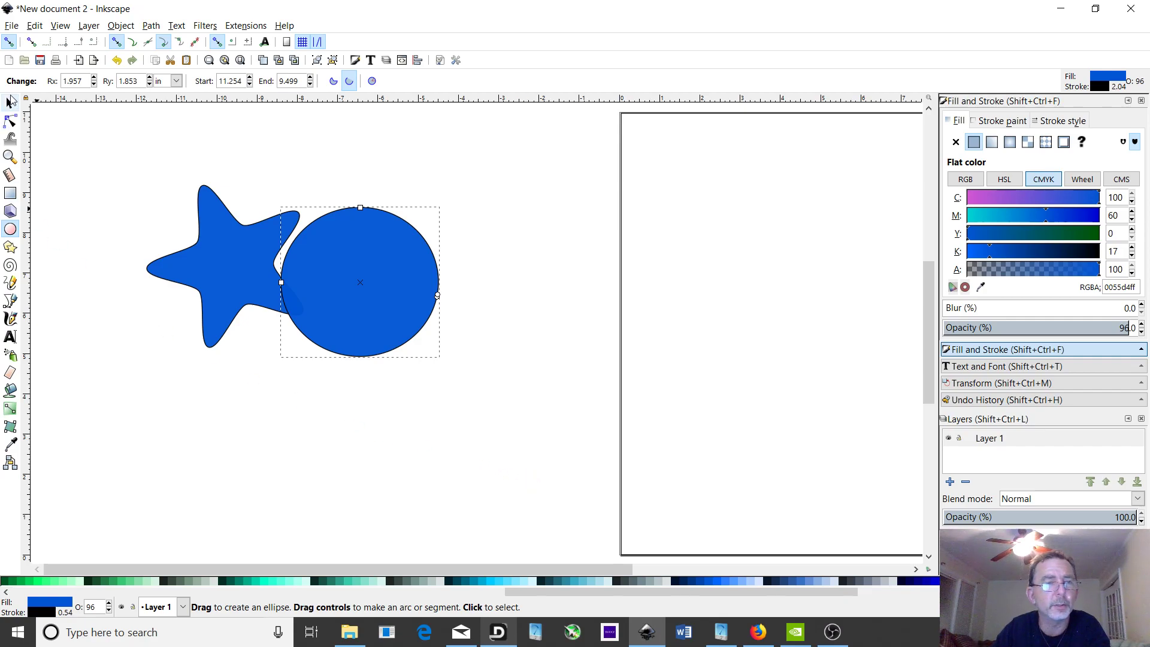
left_click(10, 104)
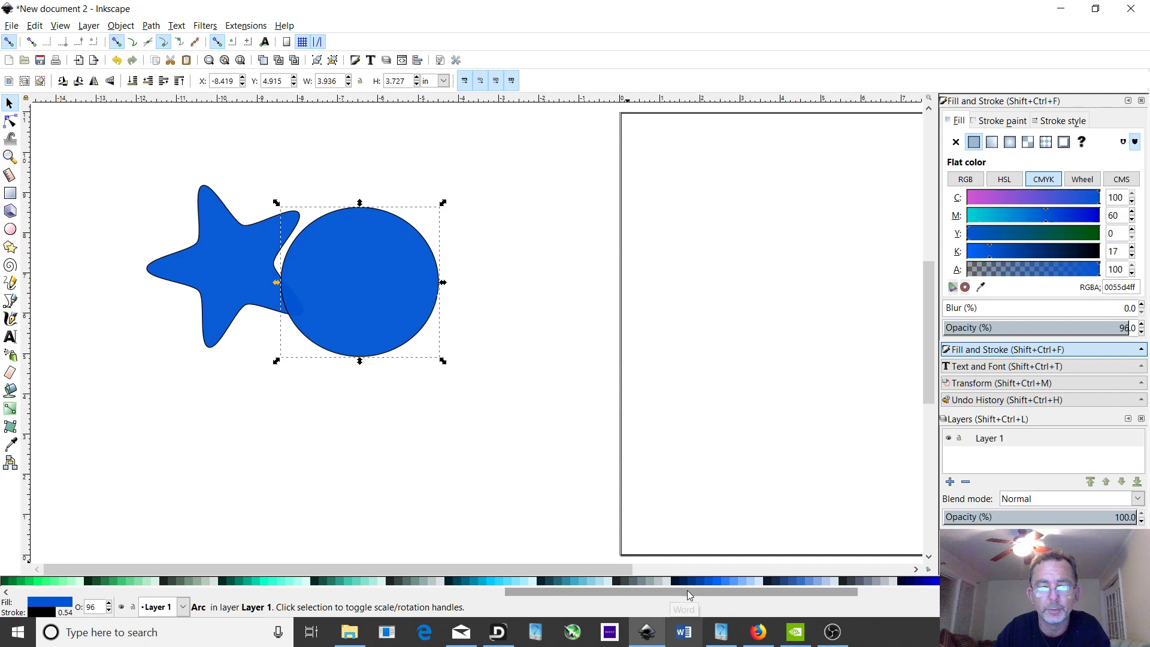
left_click_drag(688, 592, 146, 618)
left_click(157, 580)
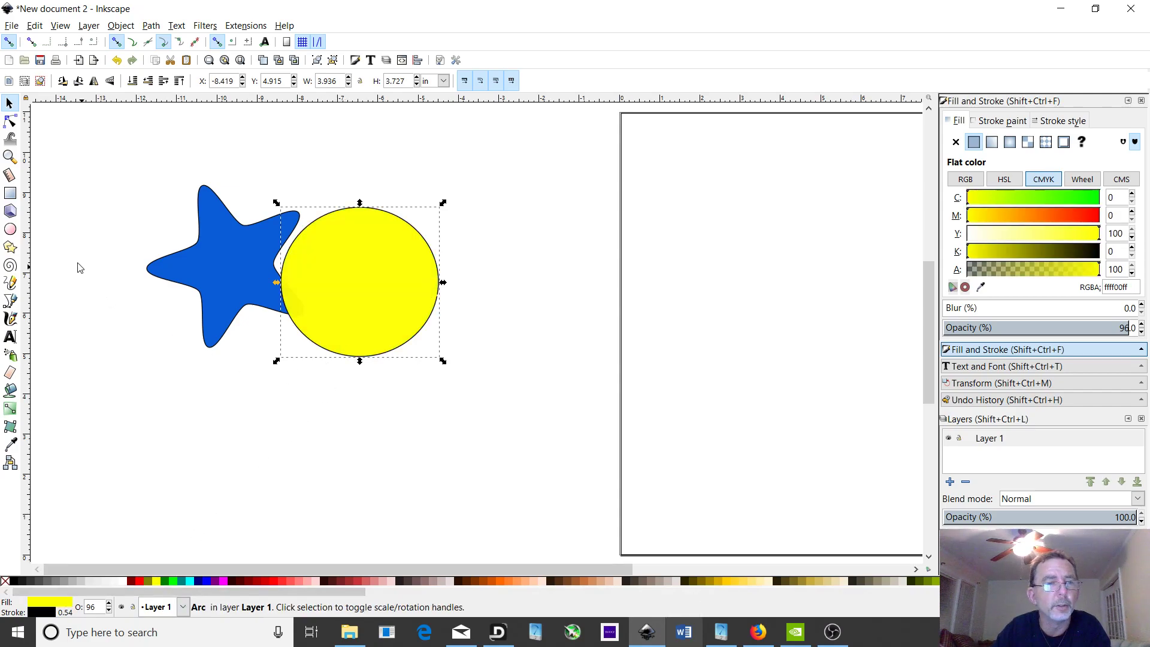
Draw a rectangle about 5.5 by 2.8 in below the star and fill it with green 008000.
left_click(10, 194)
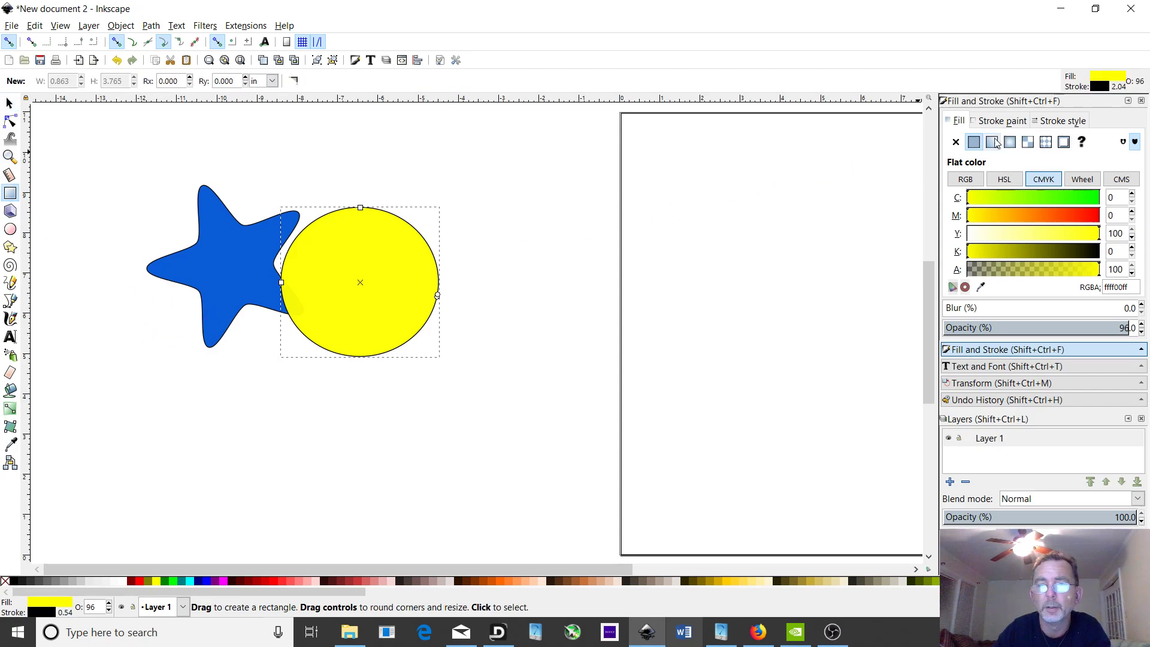
left_click(955, 142)
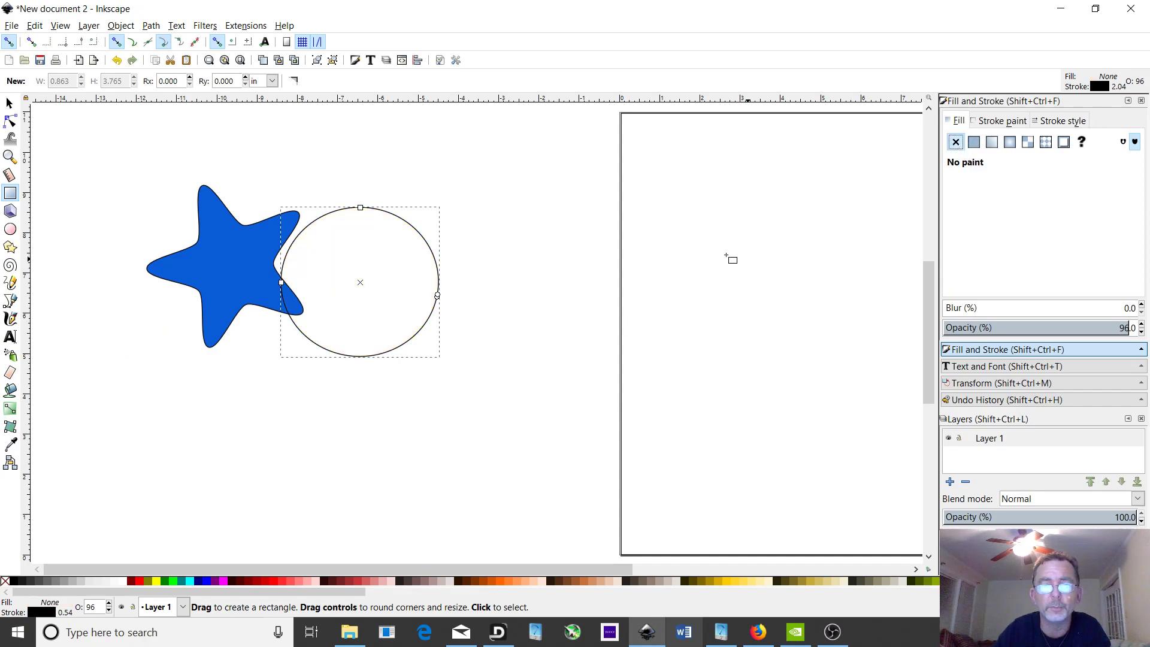
left_click(974, 143)
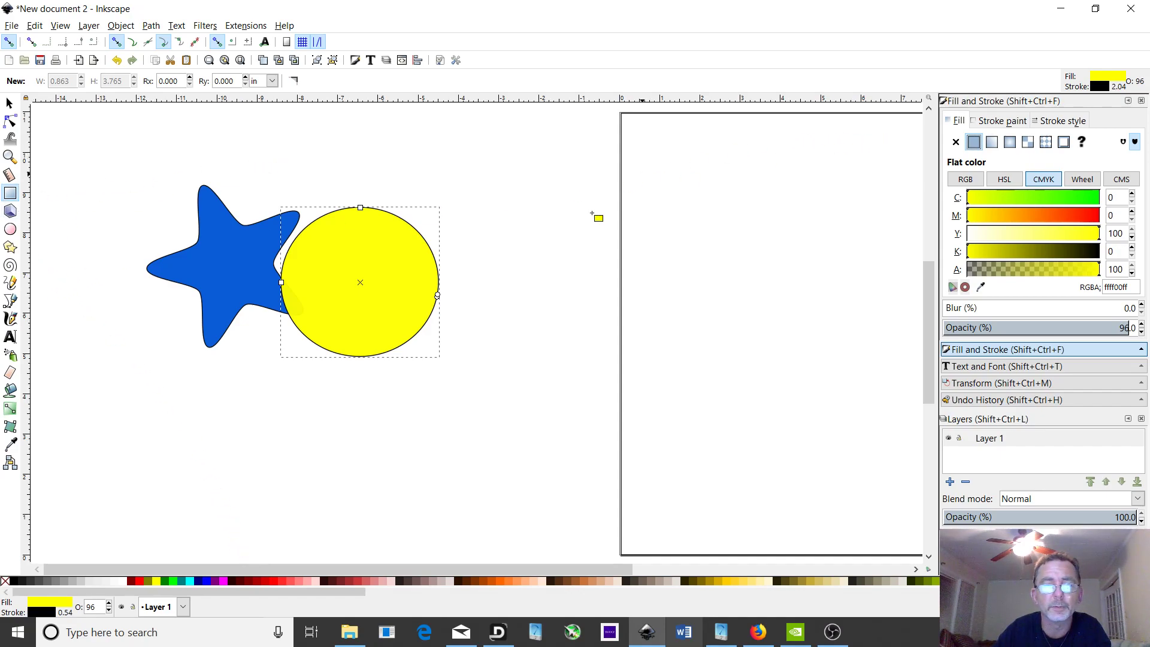
mouse_move(122, 429)
left_mouse_down()
mouse_move(322, 420)
mouse_move(417, 496)
mouse_move(343, 544)
left_mouse_up()
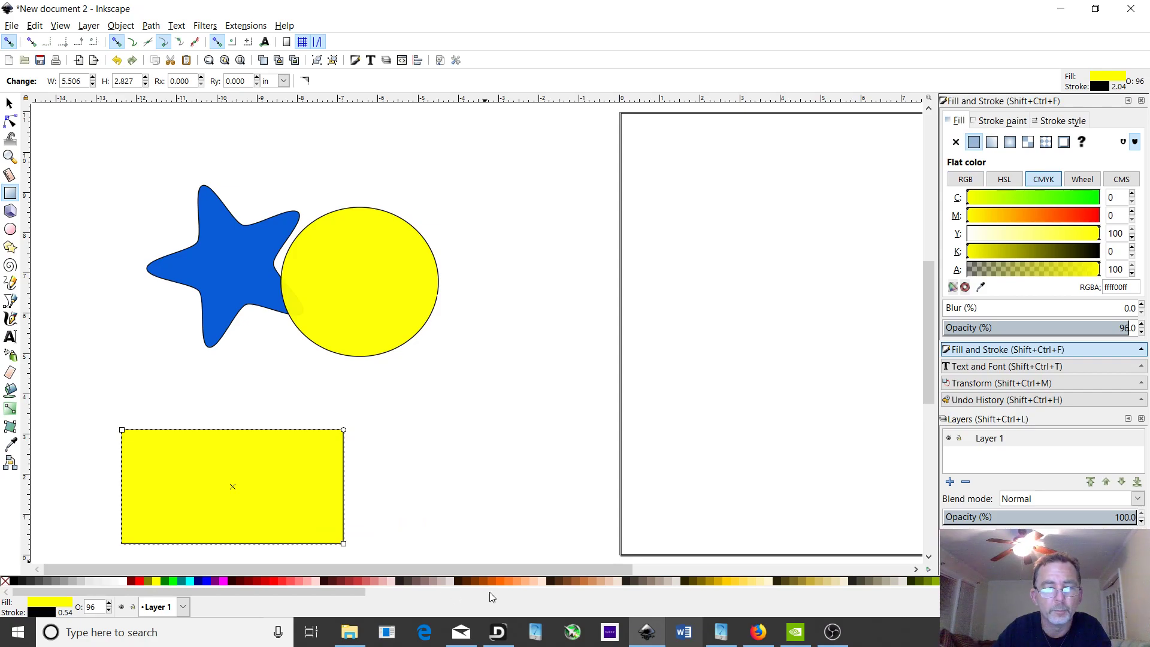
left_click_drag(343, 590, 632, 618)
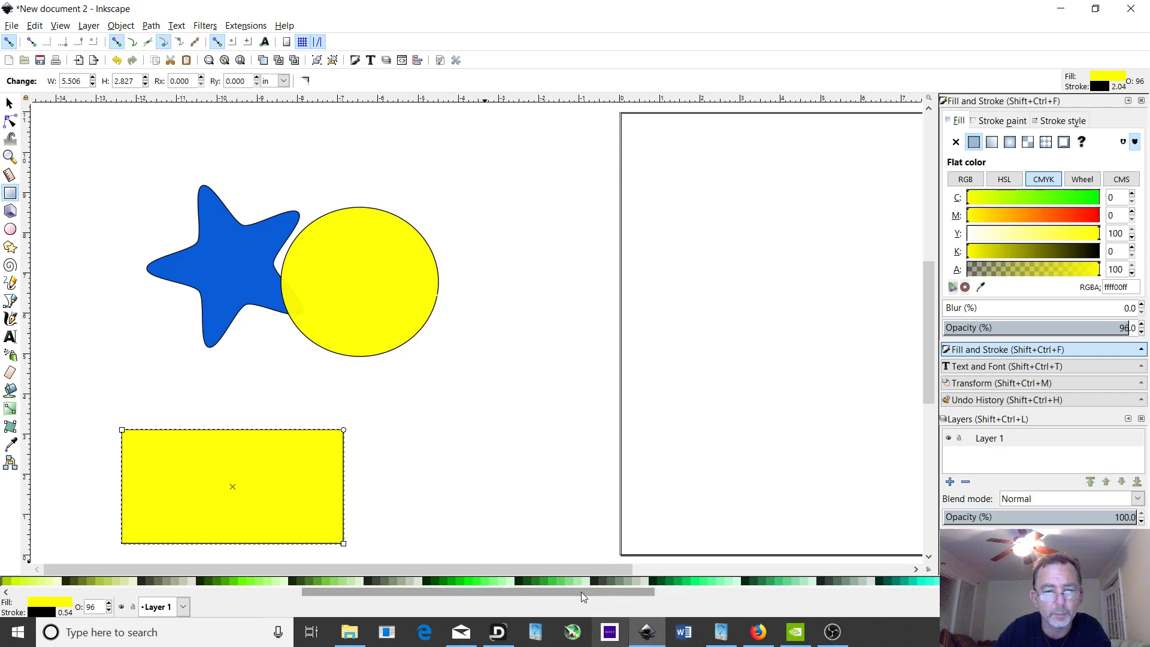
left_click(442, 578)
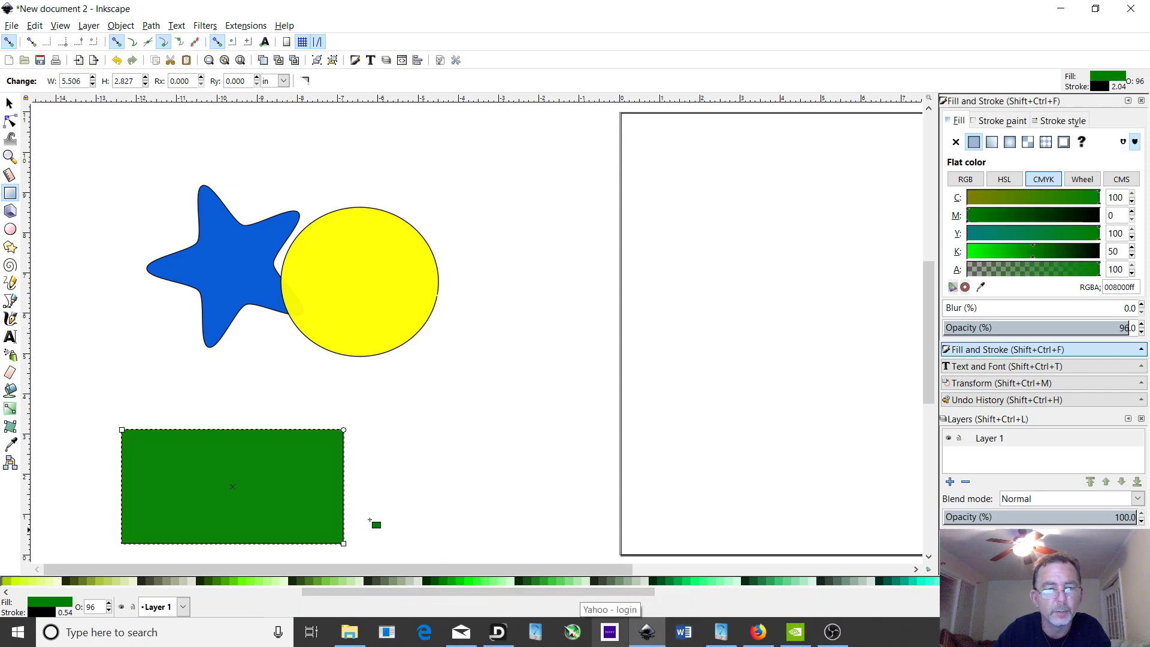
Move the green rectangle up over the star and circle, and reposition it directly beneath them.
left_click(9, 105)
left_click_drag(202, 488, 266, 319)
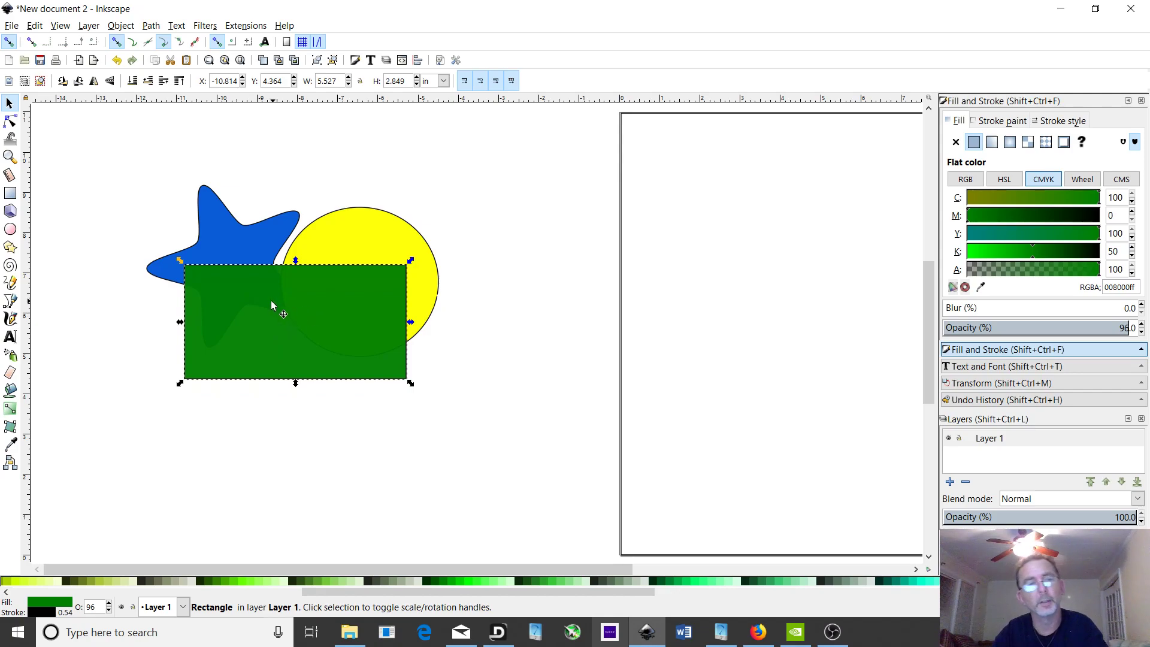
left_click_drag(289, 301, 298, 389)
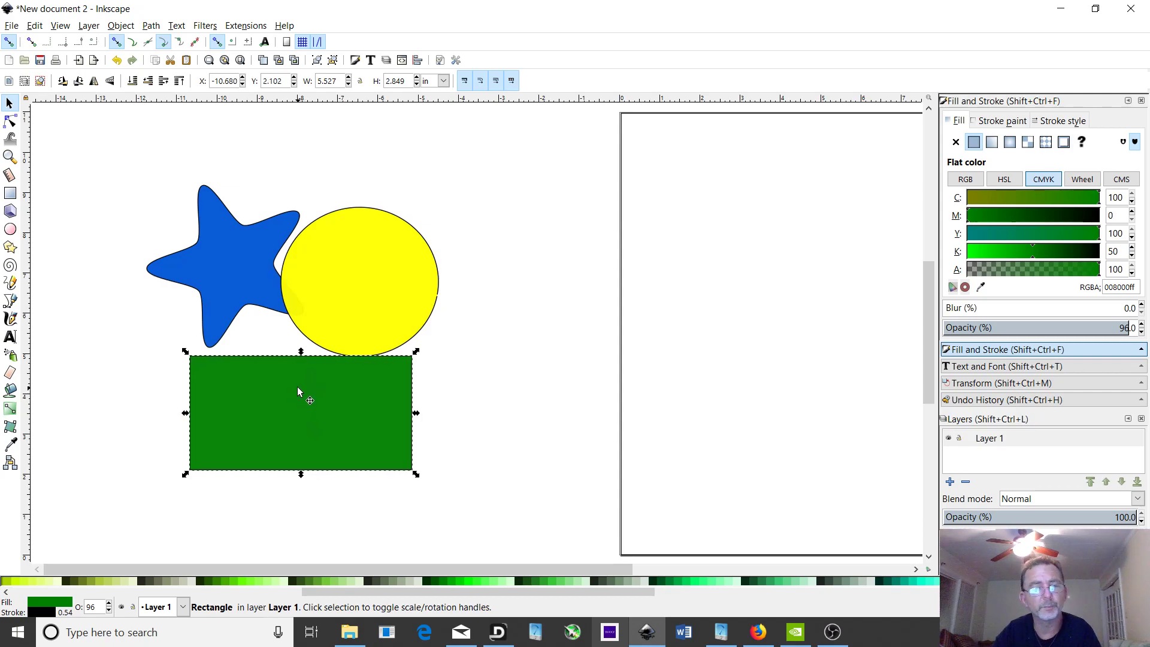